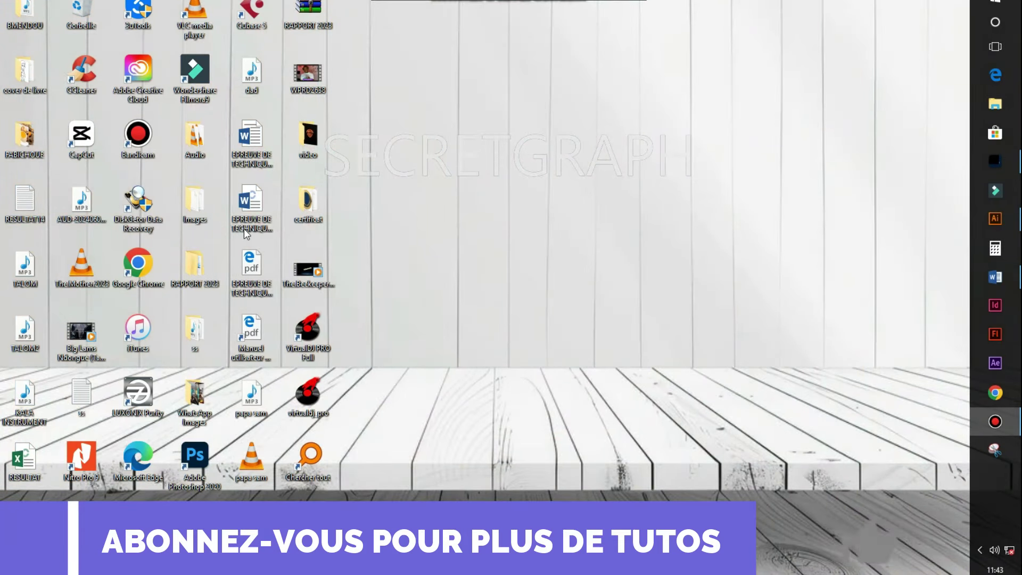
- Open the certificat folder, read the certificate text note, then close both windows
double_click(309, 201)
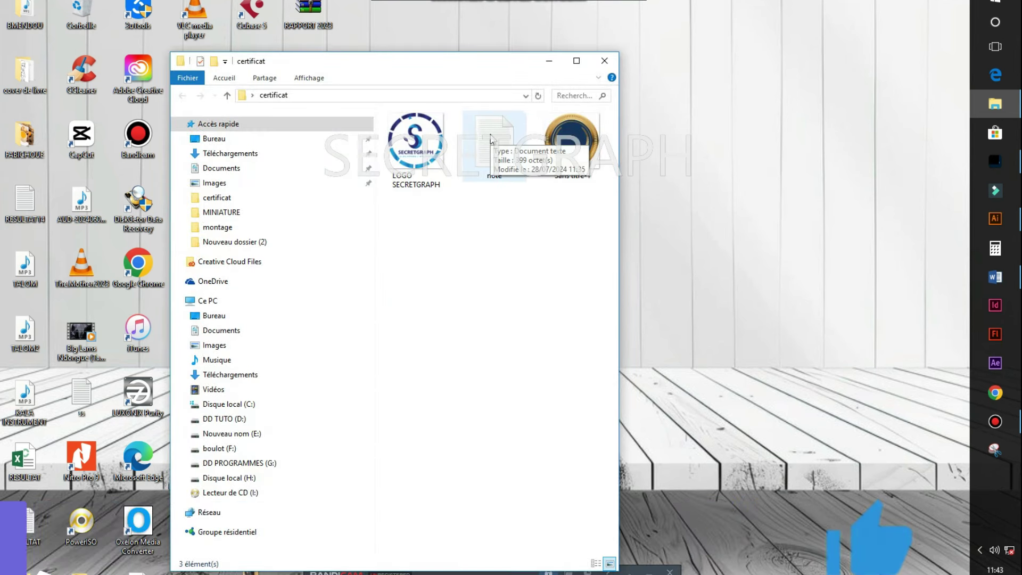
double_click(490, 139)
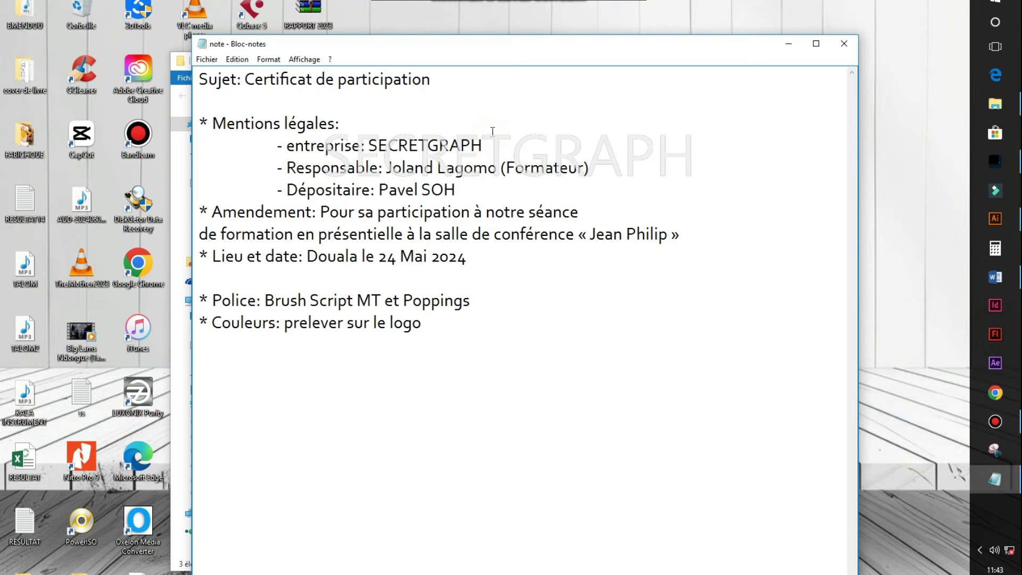
left_click(788, 44)
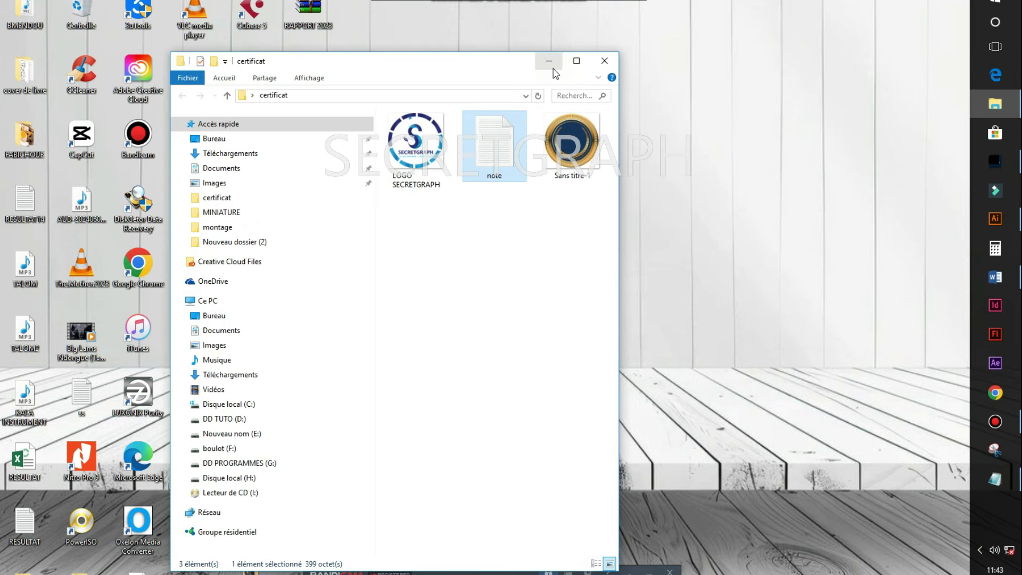
left_click(554, 73)
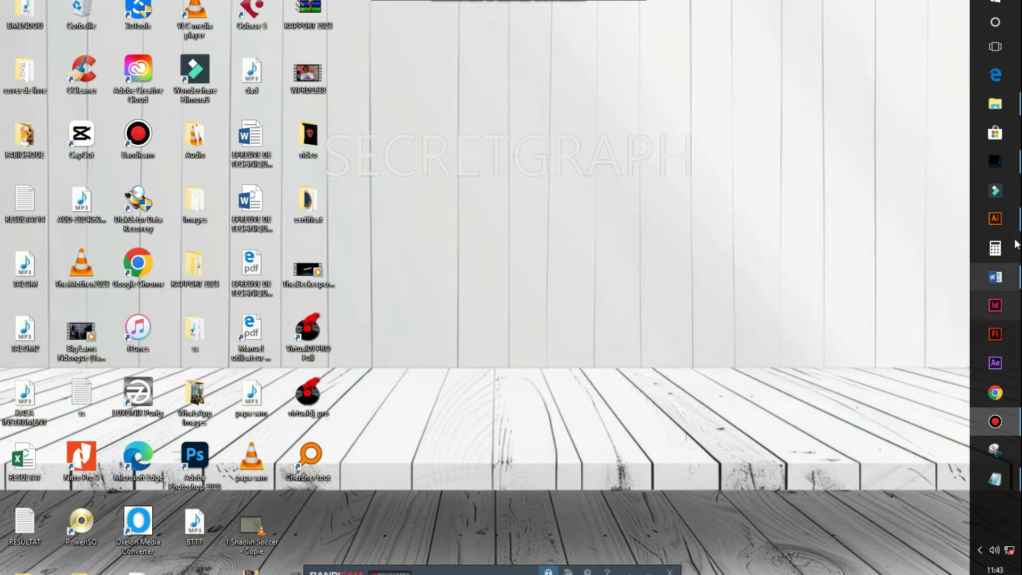
- In Illustrator, create a new A4 landscape document, 297 × 210 mm in CMYK
left_click(994, 219)
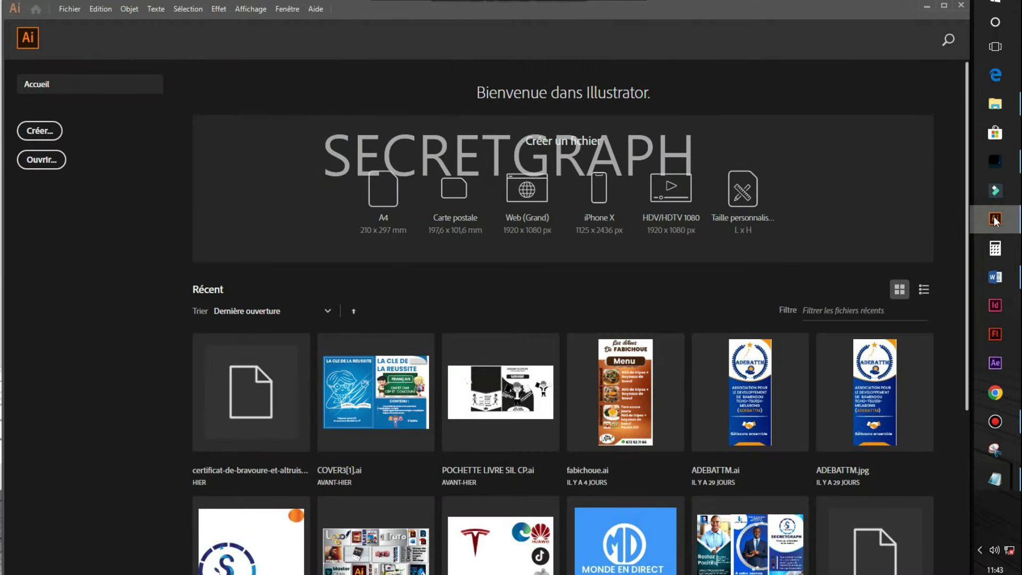
left_click(34, 135)
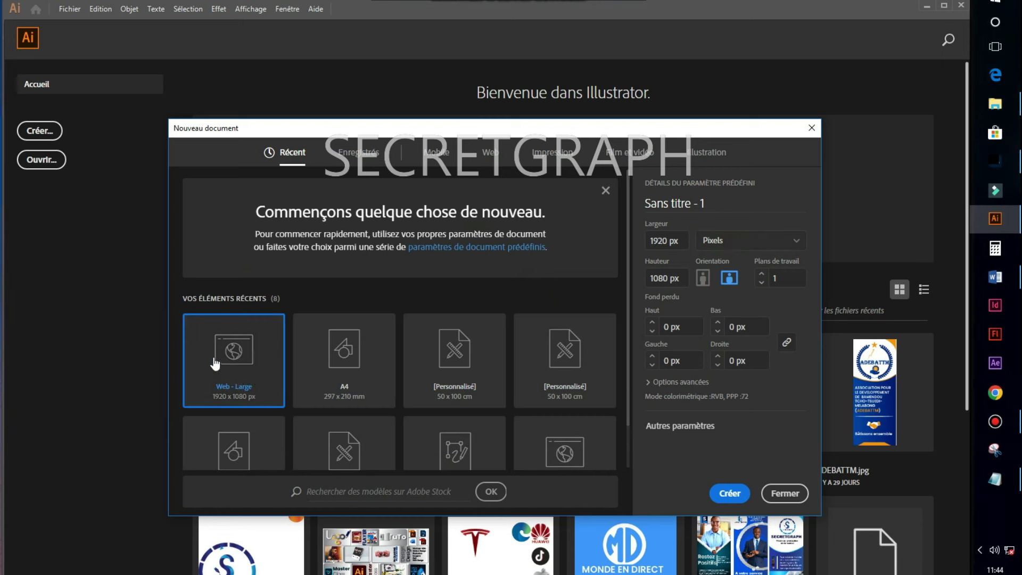
left_click(355, 379)
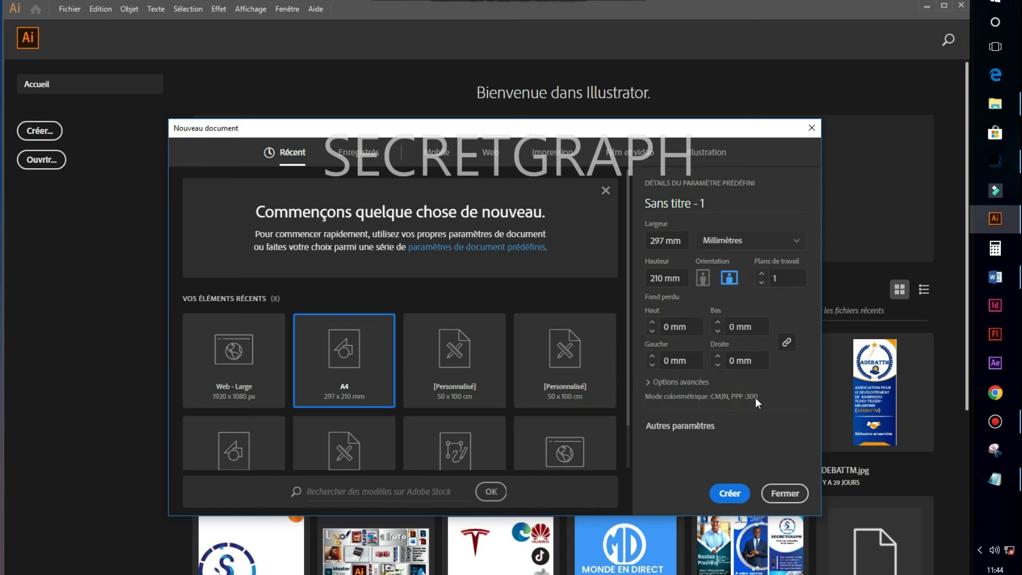
left_click(733, 497)
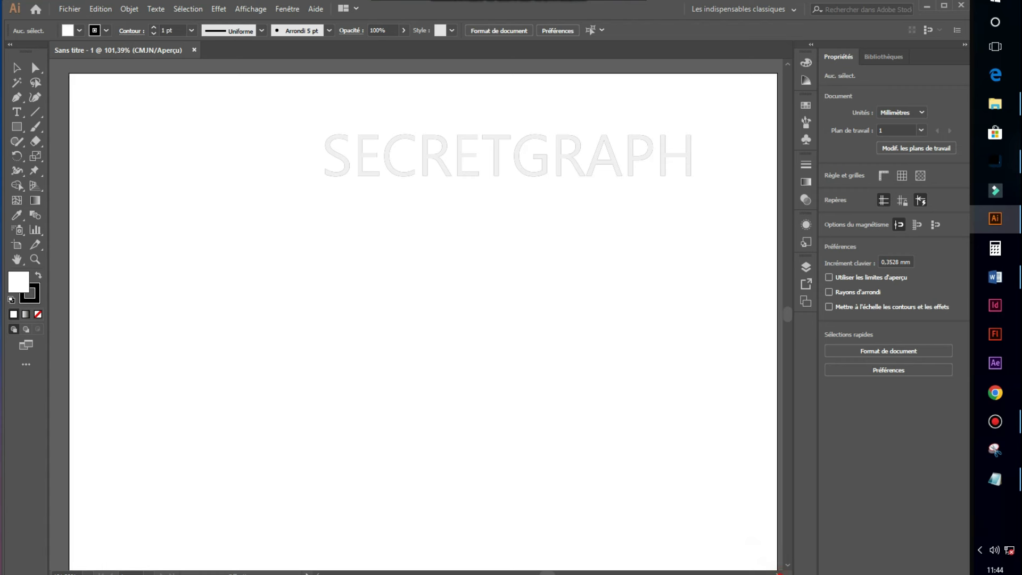
- Zoom the artboard to 100%, recheck the certificate note, and reopen the certificat folder
key("ctrl+1")
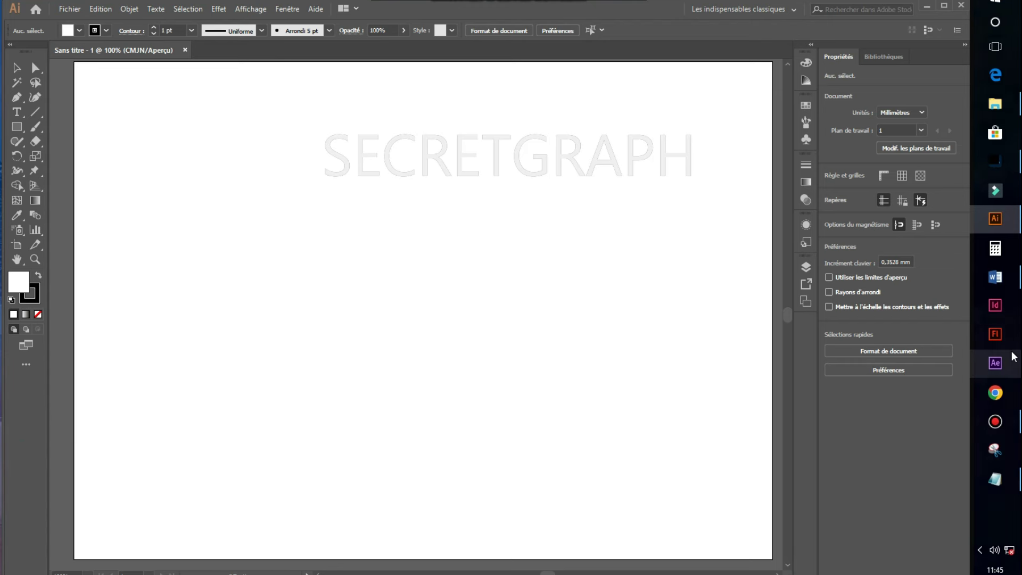
left_click(995, 479)
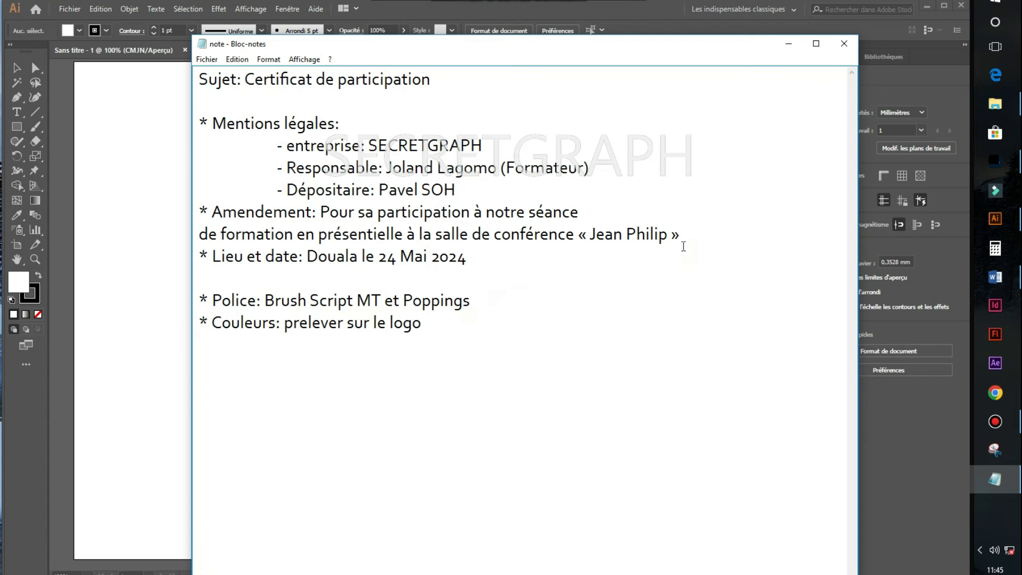
left_click(789, 45)
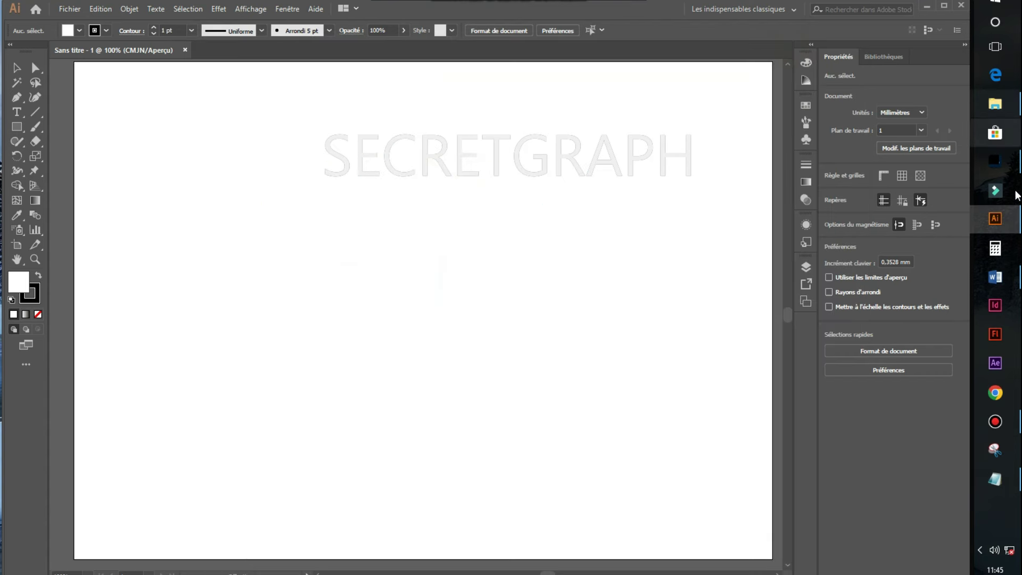
left_click(994, 106)
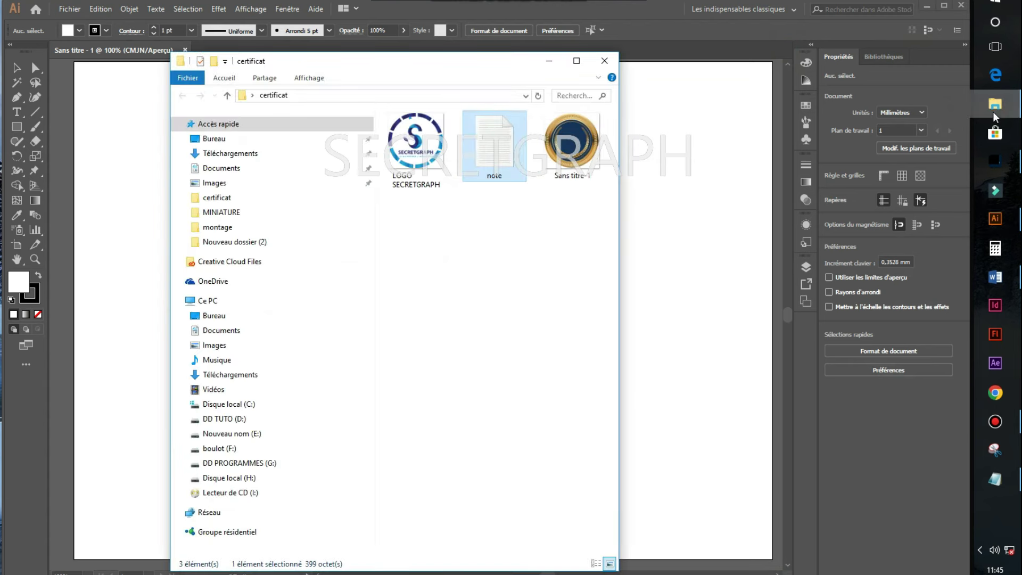
mouse_move(272, 319)
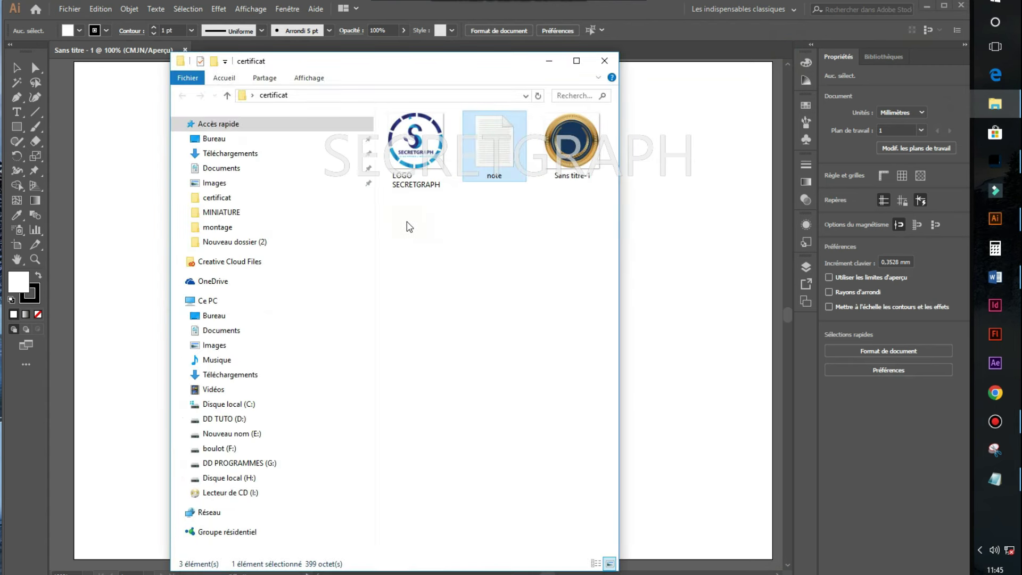
- Place the LOGO SECRETGRAPH image on the artboard, scale it down proportionally, and move it lower
key("Left")
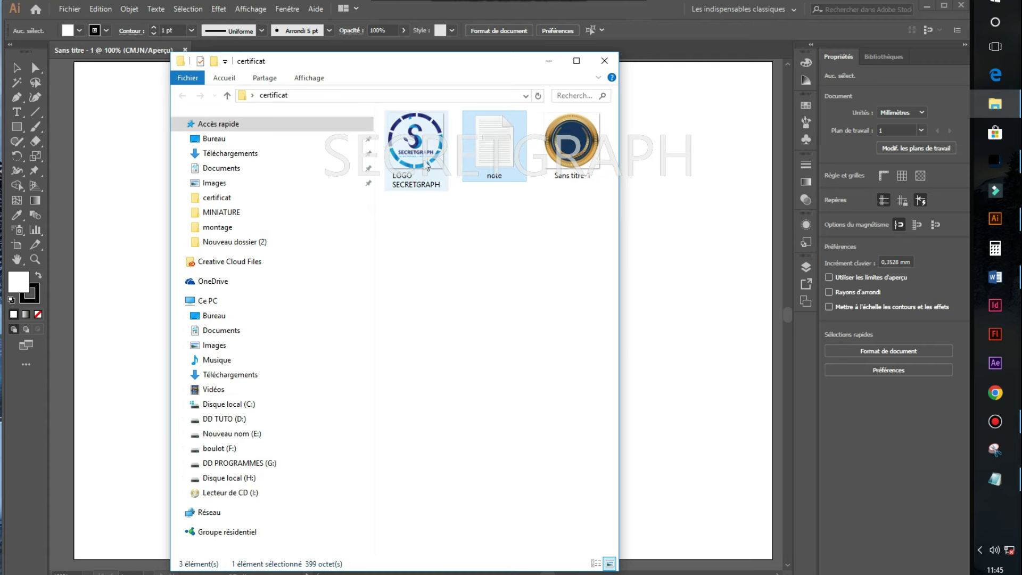
left_click_drag(416, 141, 697, 216)
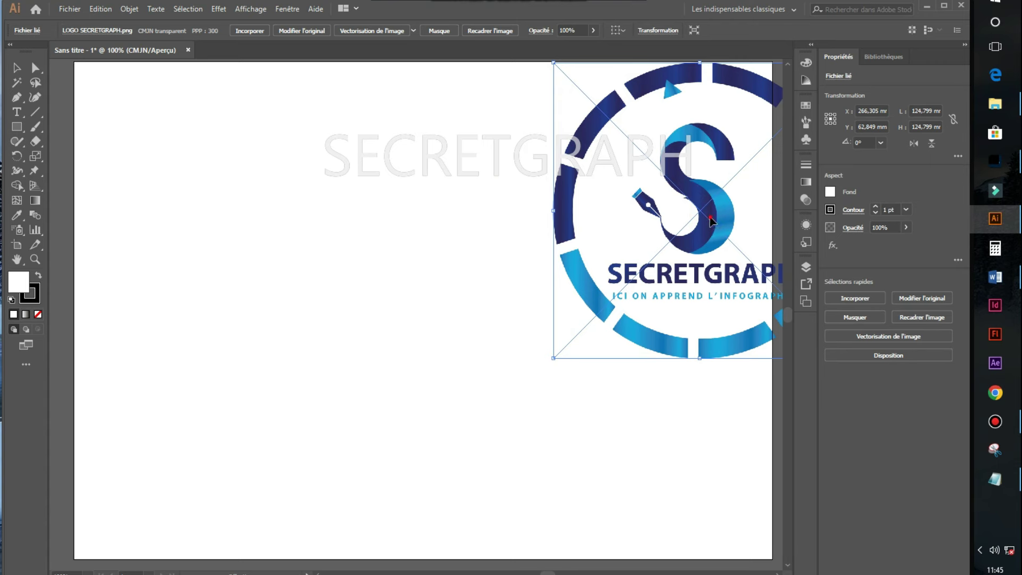
left_click_drag(699, 213, 417, 302)
left_click_drag(565, 152, 456, 262)
left_click(574, 243)
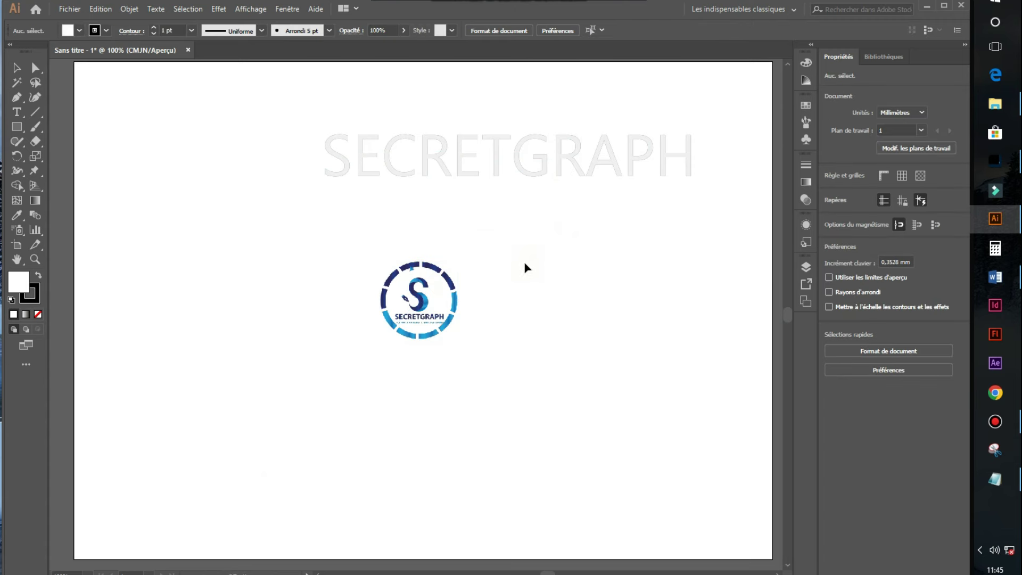
left_click_drag(456, 311, 468, 448)
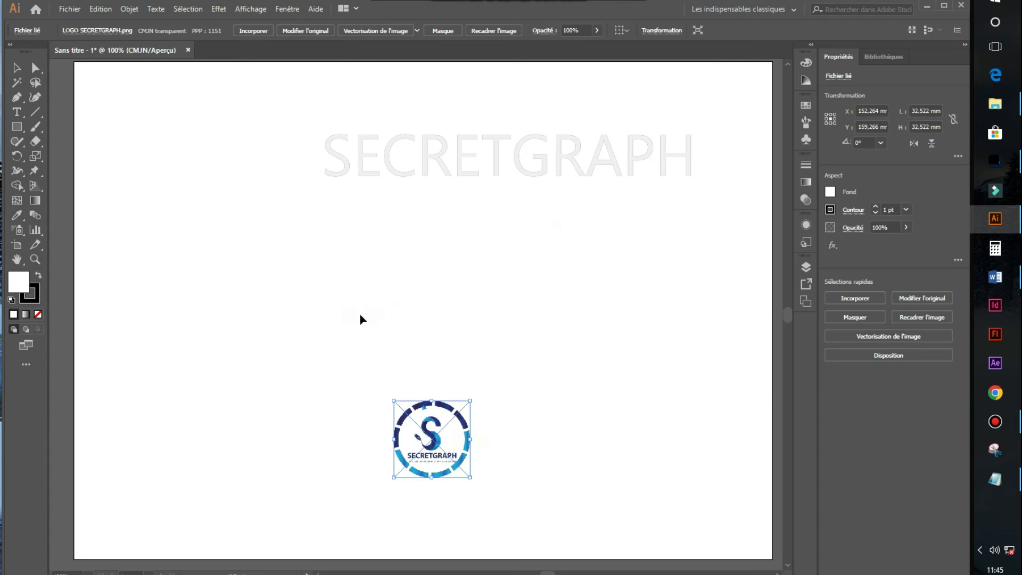
left_click(17, 126)
- Draw a wide rectangle and slide its top-left anchor right to form a parallelogram
mouse_move(771, 121)
left_mouse_down()
mouse_move(758, 183)
mouse_move(312, 240)
mouse_move(347, 242)
left_mouse_up()
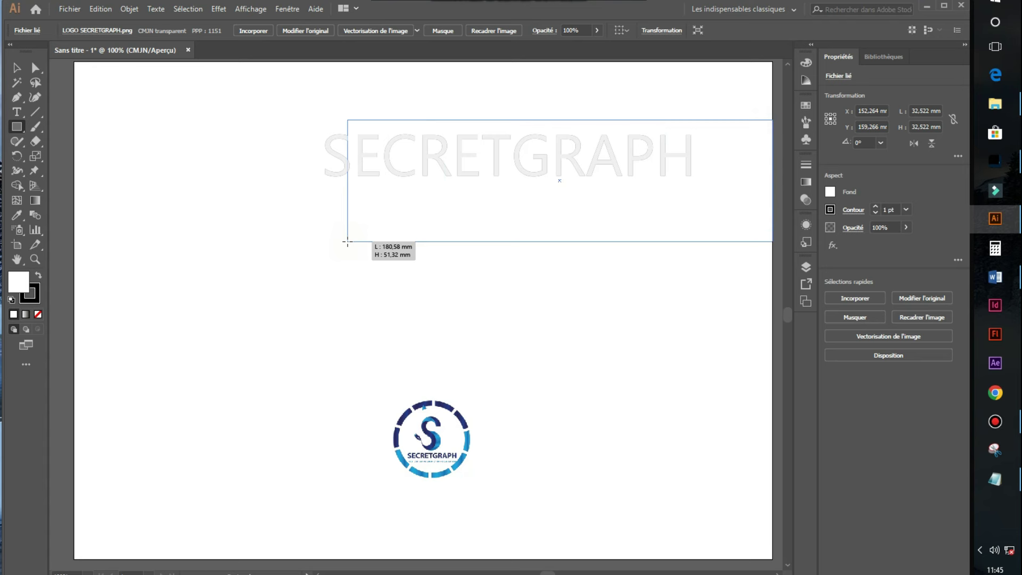
left_click_drag(348, 242, 332, 243)
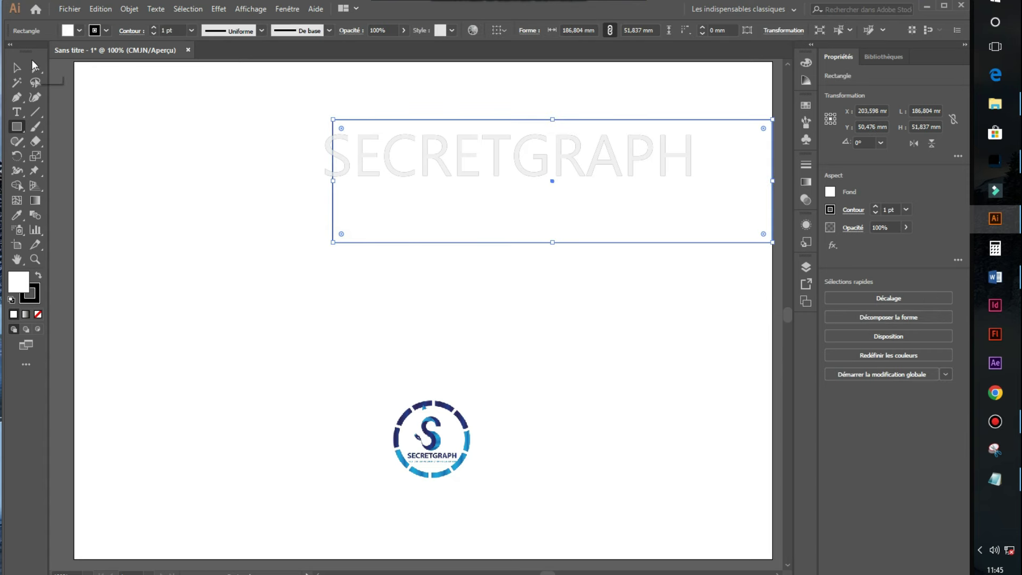
left_click(36, 70)
left_click(383, 292)
left_click(360, 243)
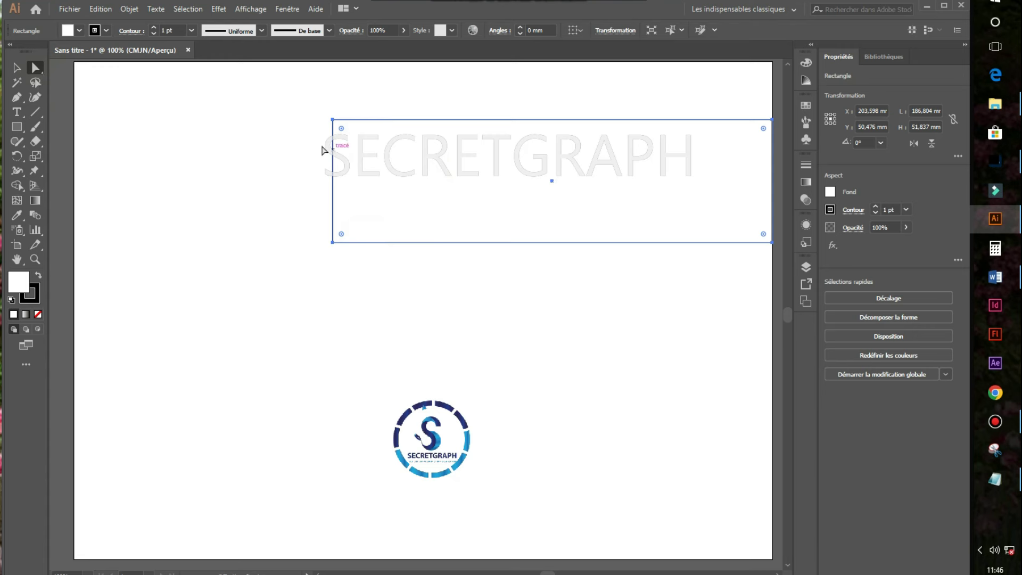
left_click_drag(334, 121, 420, 120)
left_click(508, 282)
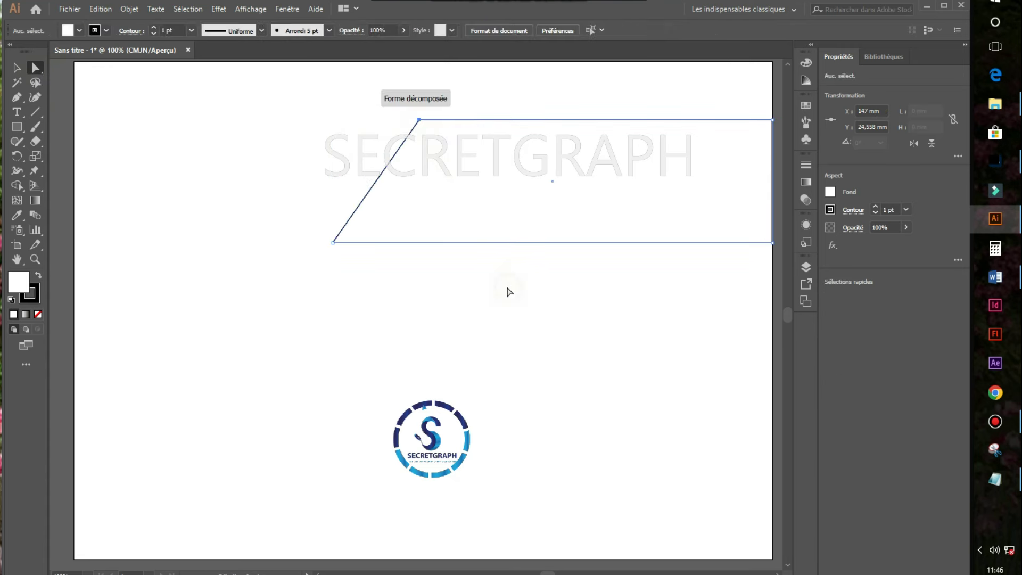
- Shorten the parallelogram from its top edge and move the banner lower on the page
left_click_drag(530, 243, 529, 260)
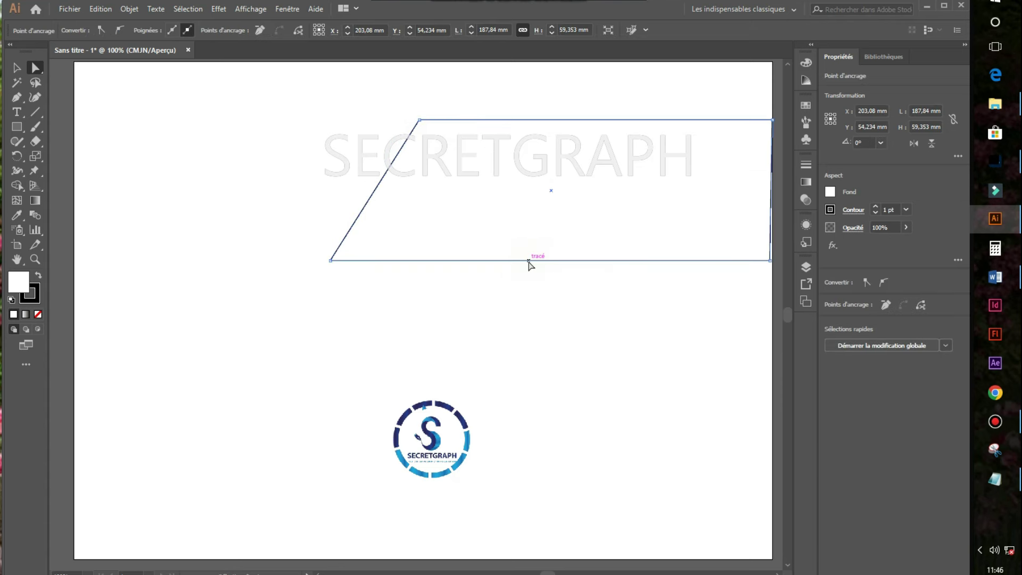
key("ctrl+z")
key("v")
left_click(555, 172)
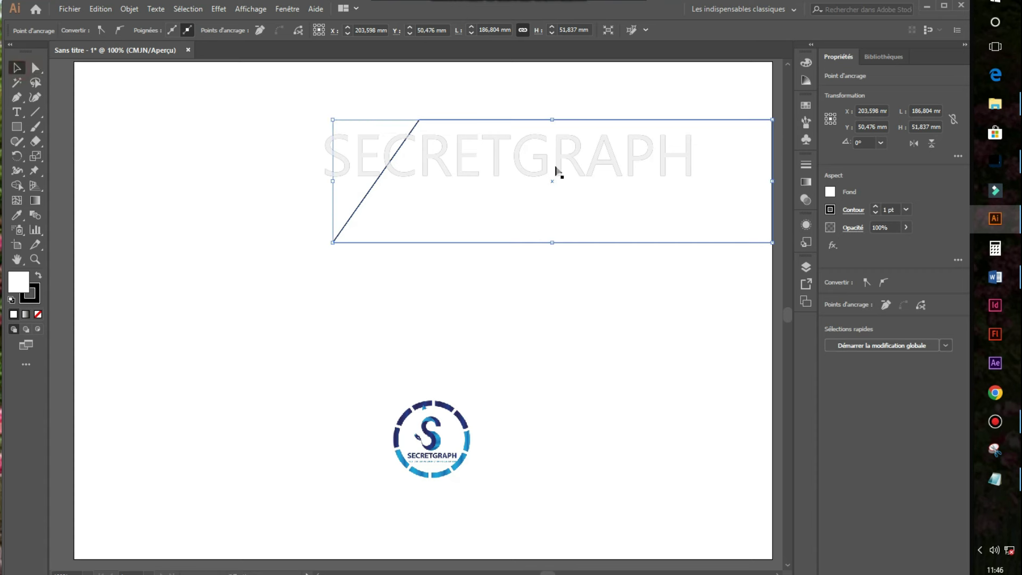
left_click_drag(556, 121, 555, 146)
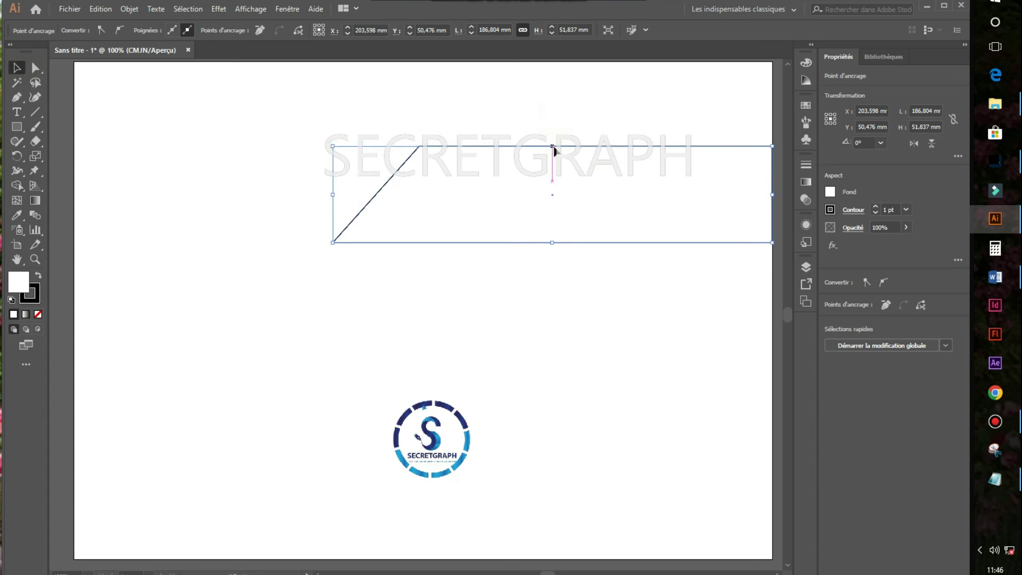
left_click_drag(598, 184, 598, 201)
left_click(608, 329)
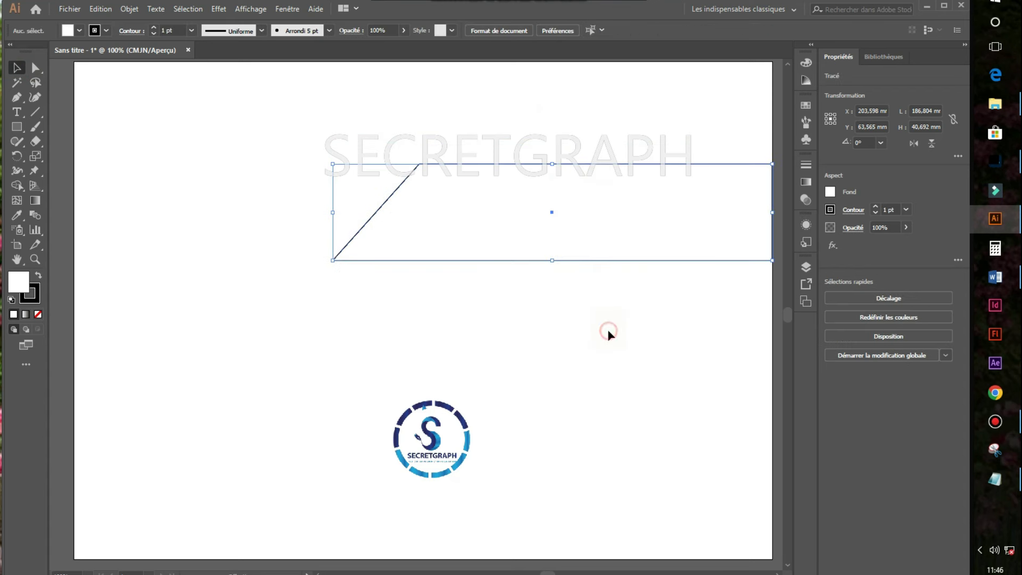
left_click(569, 164)
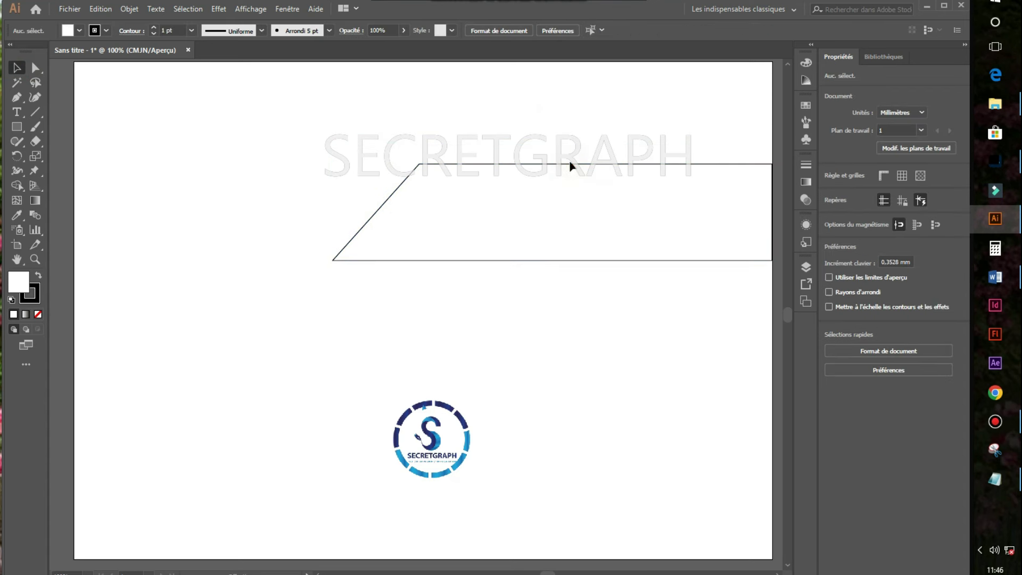
left_click(17, 215)
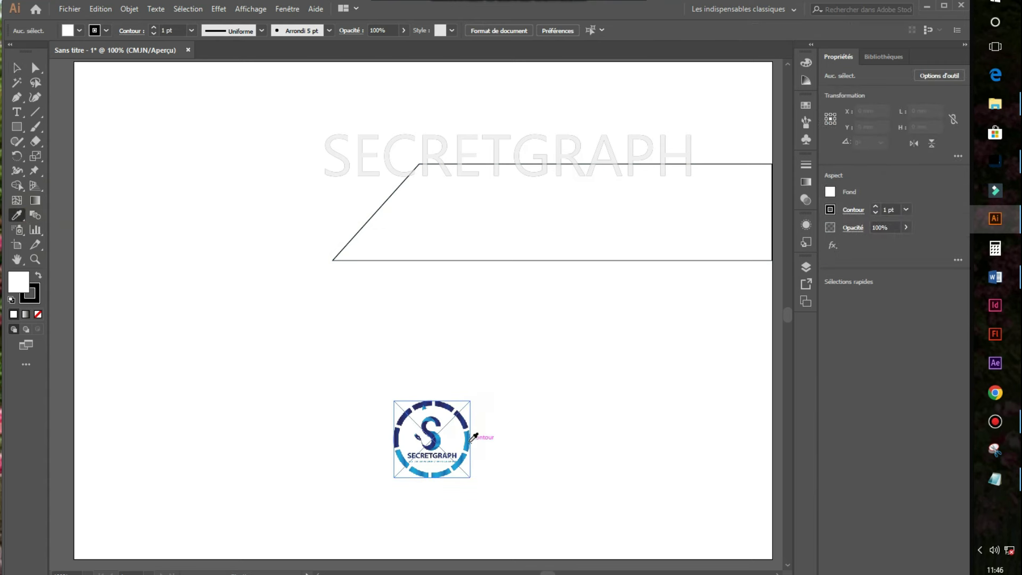
- Sample the logo's dark navy with the Eyedropper and save it as a new swatch
left_click(469, 439)
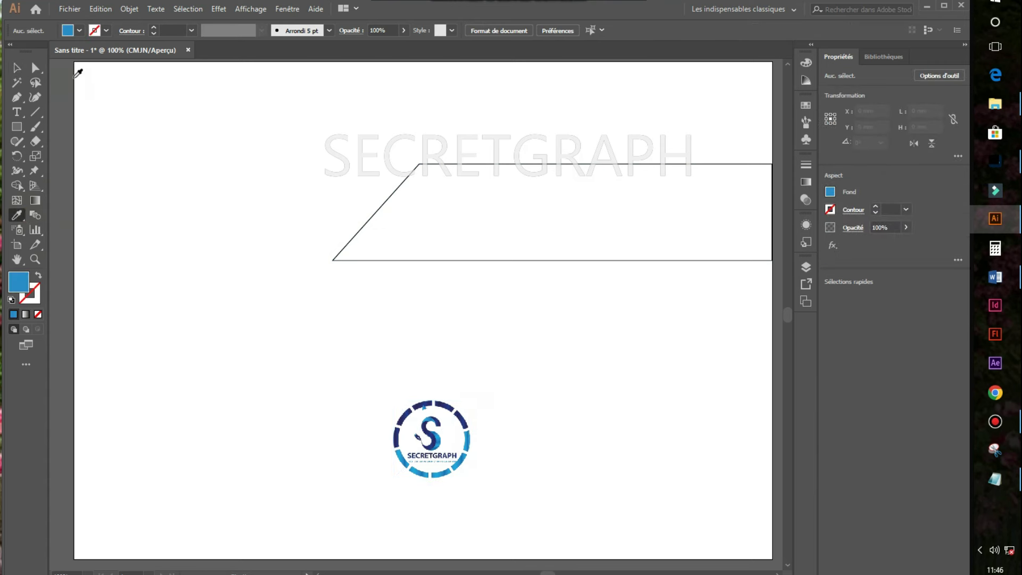
left_click(80, 30)
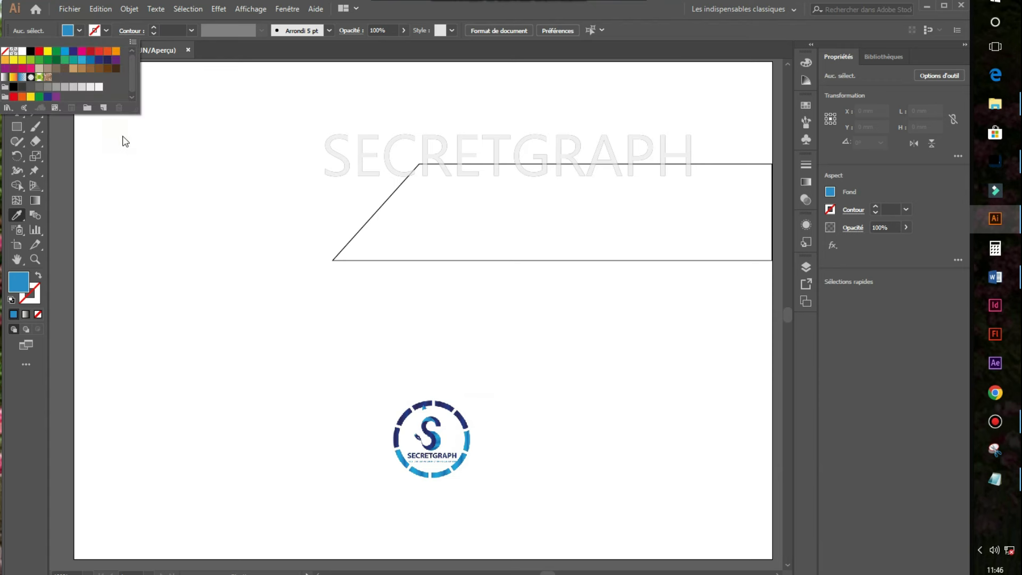
left_click(103, 108)
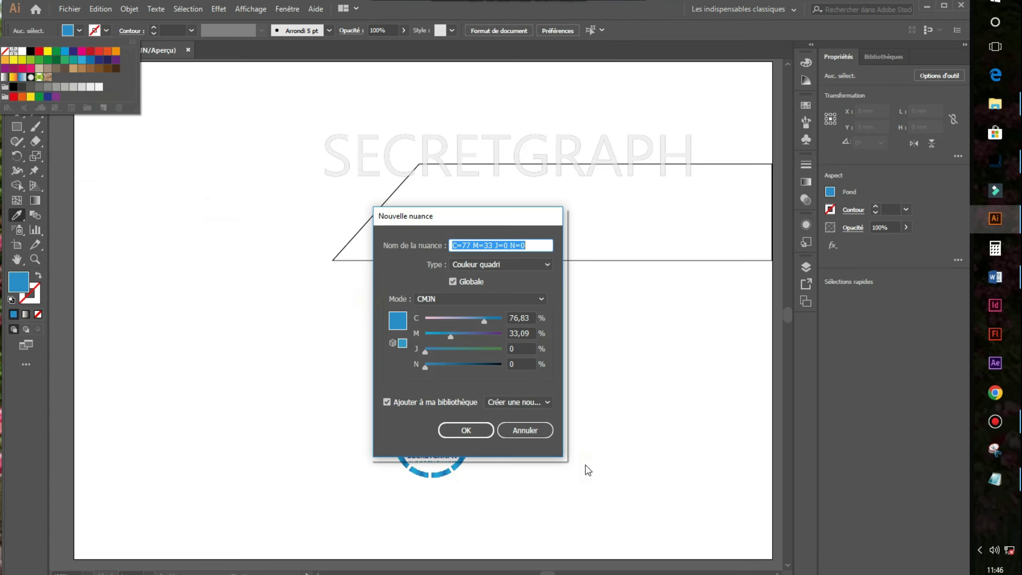
left_click(471, 431)
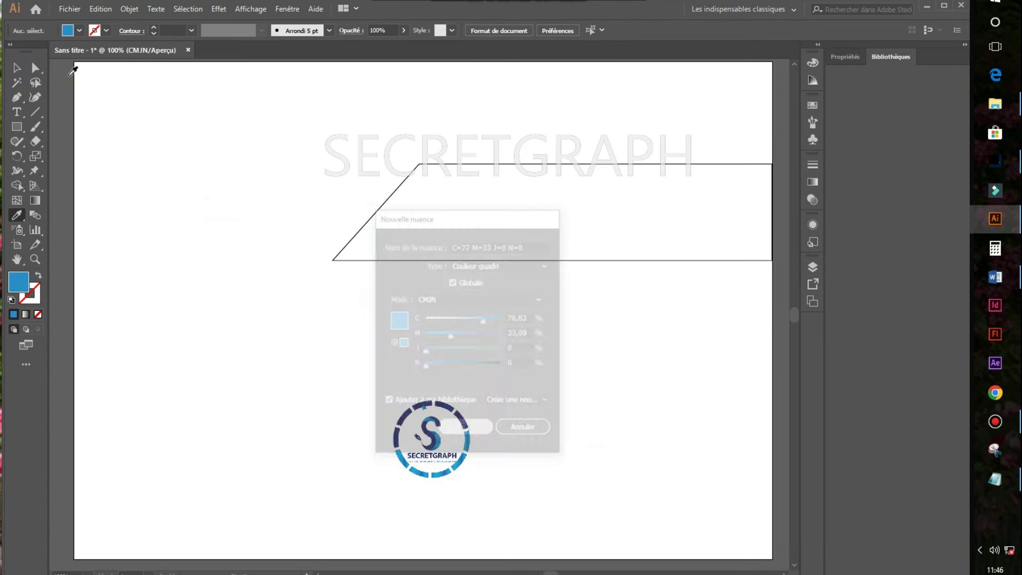
left_click(80, 31)
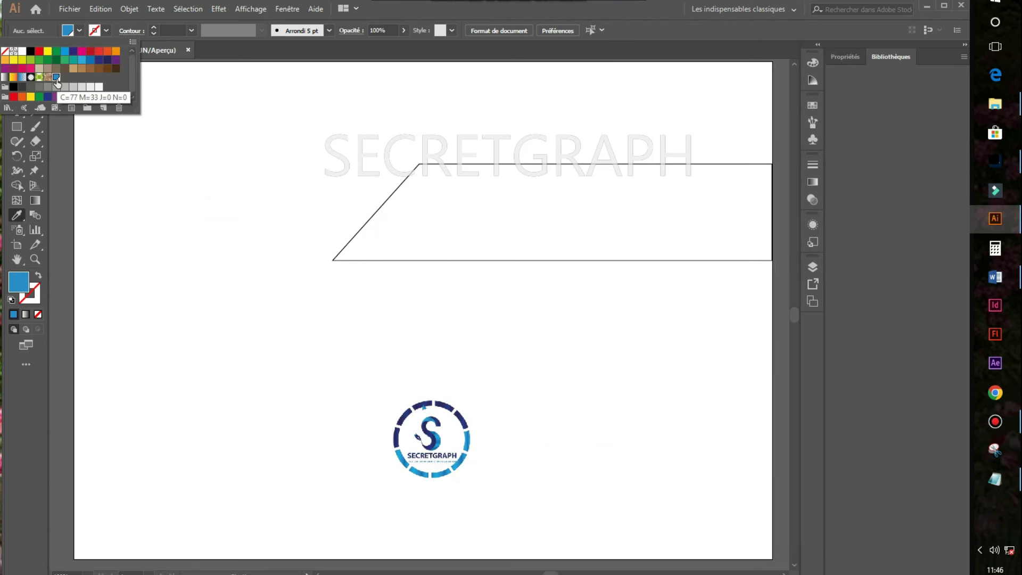
left_click(330, 389)
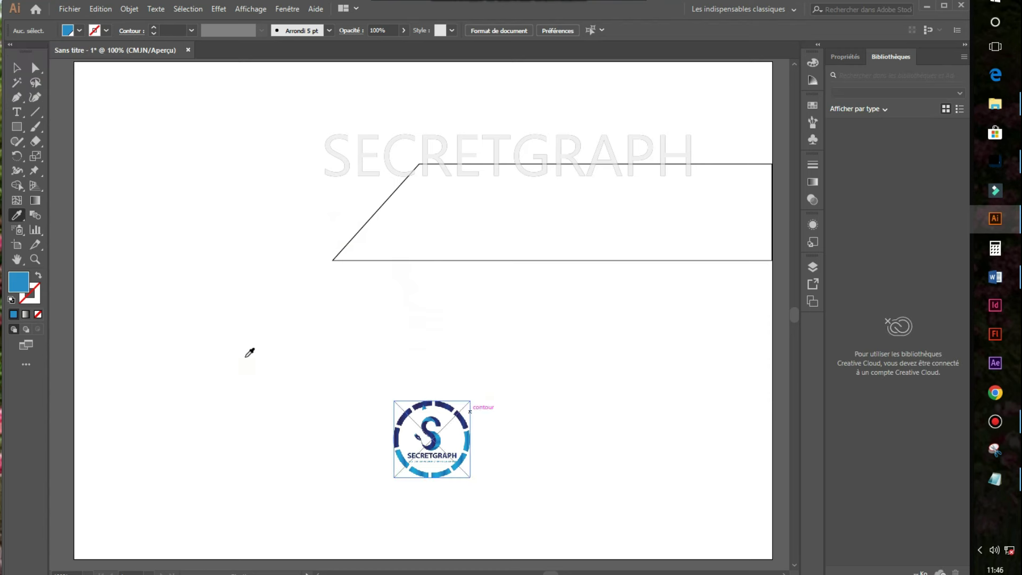
left_click(451, 409)
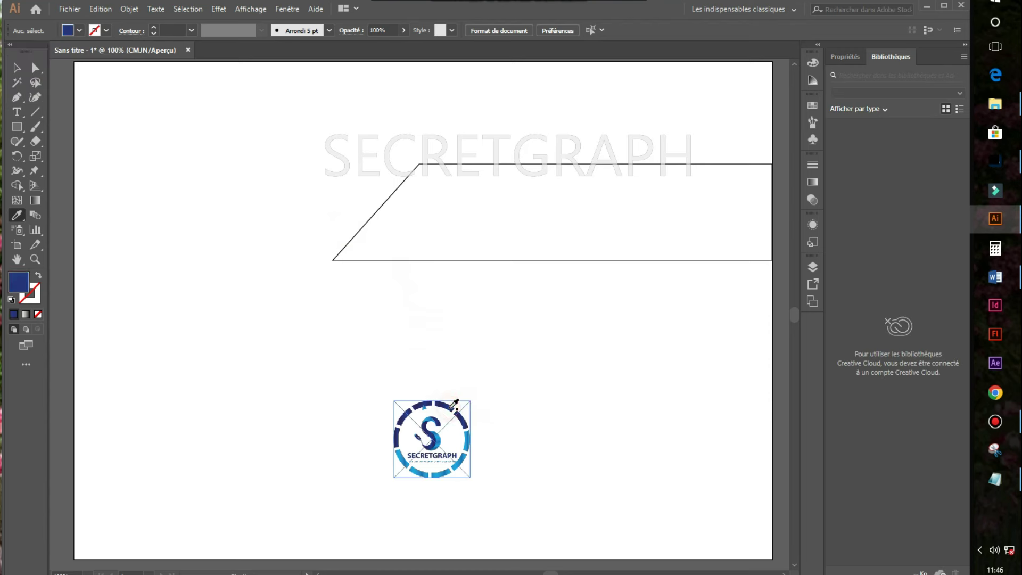
left_click(78, 30)
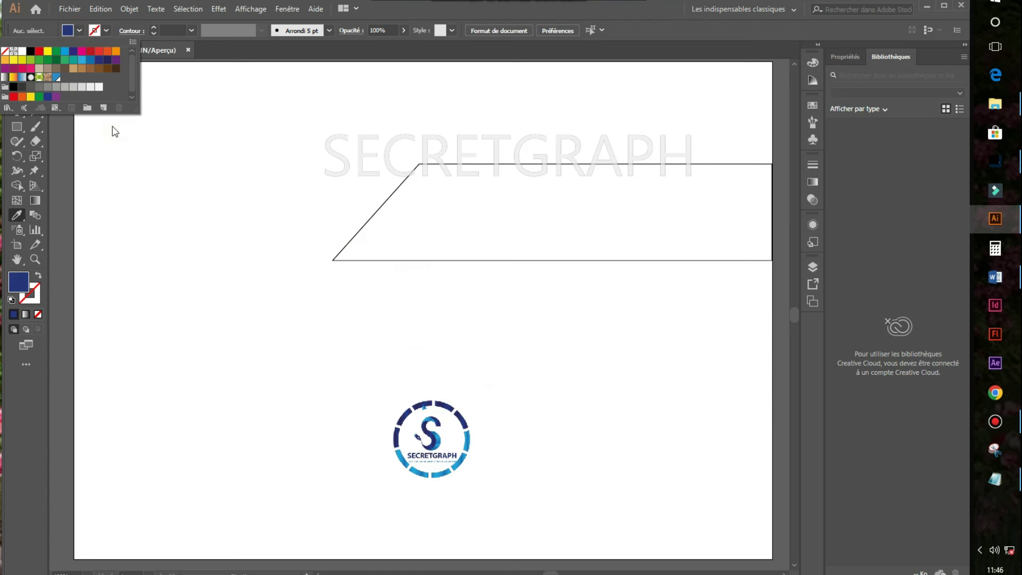
left_click(103, 108)
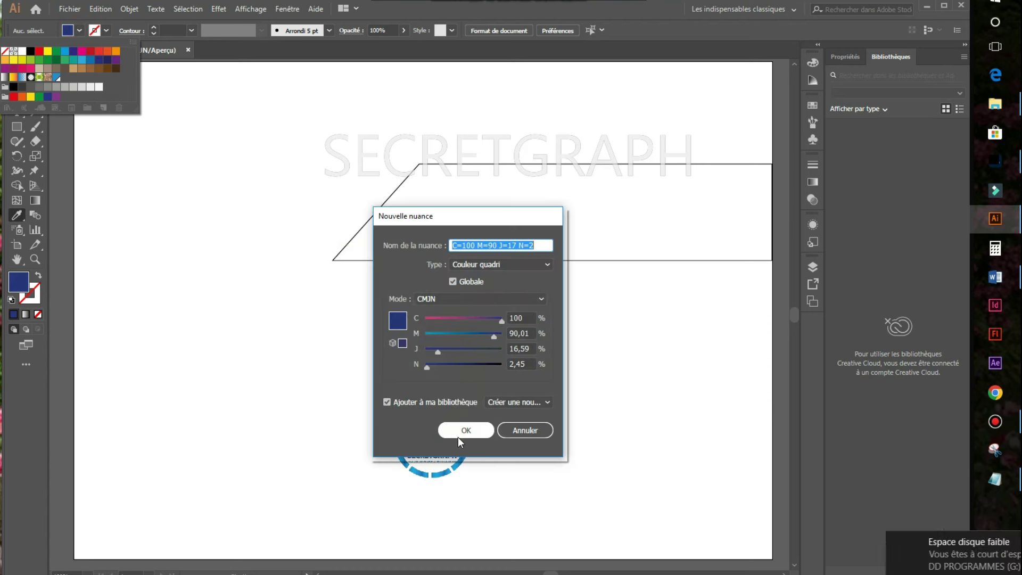
left_click(459, 432)
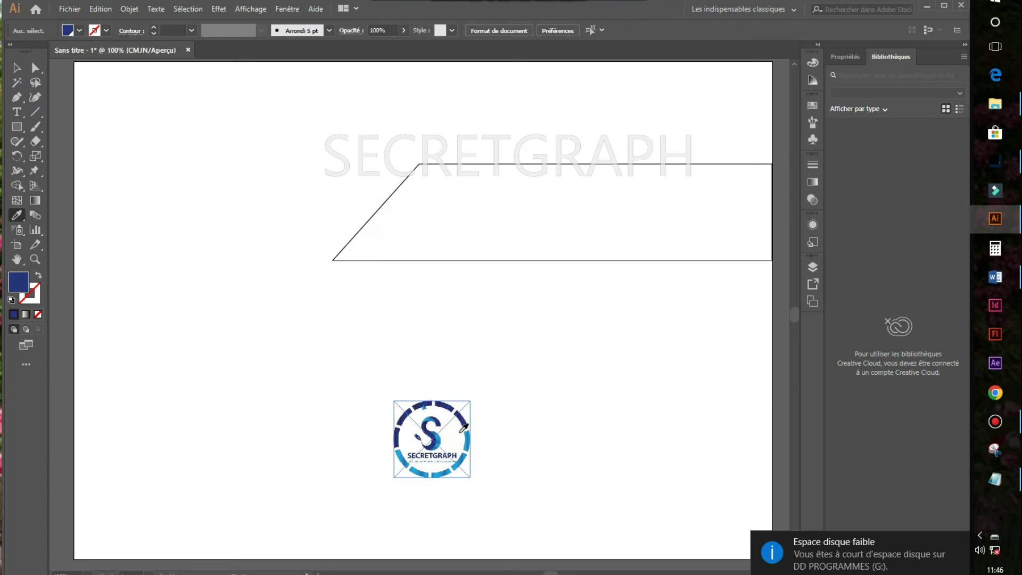
left_click(17, 67)
left_click(516, 165)
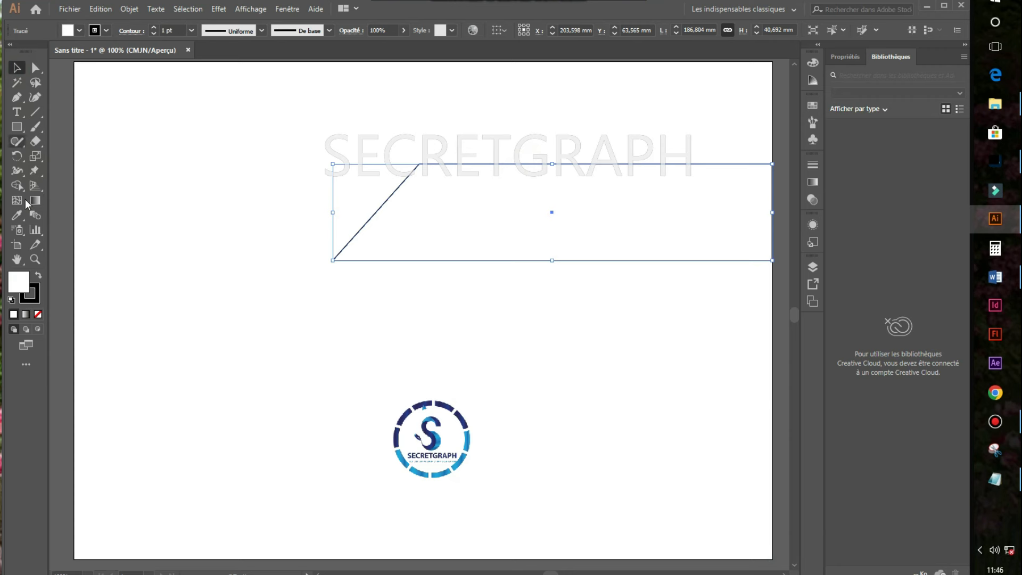
- Give the parallelogram a blue fill and no stroke
left_click(78, 31)
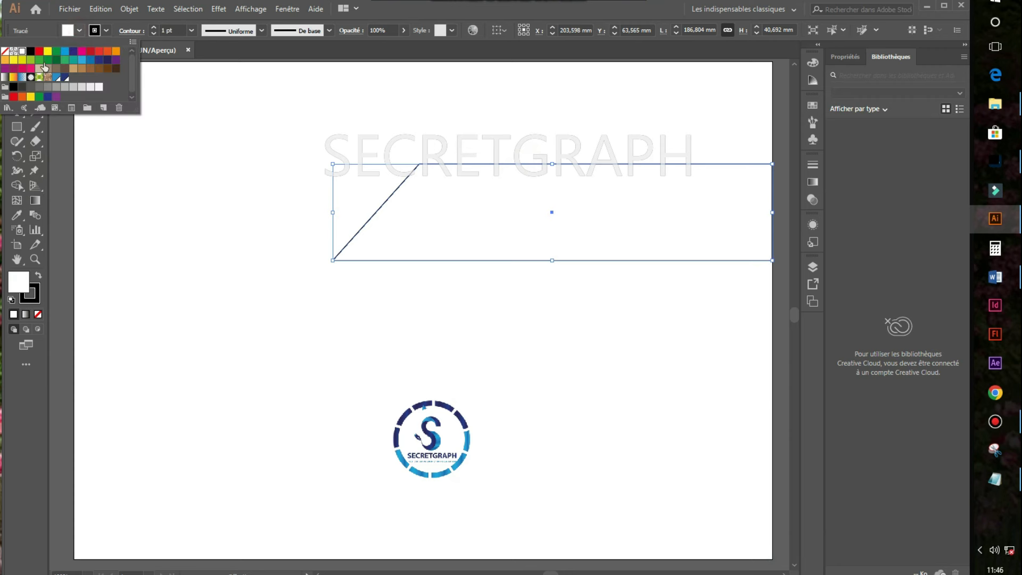
left_click(58, 78)
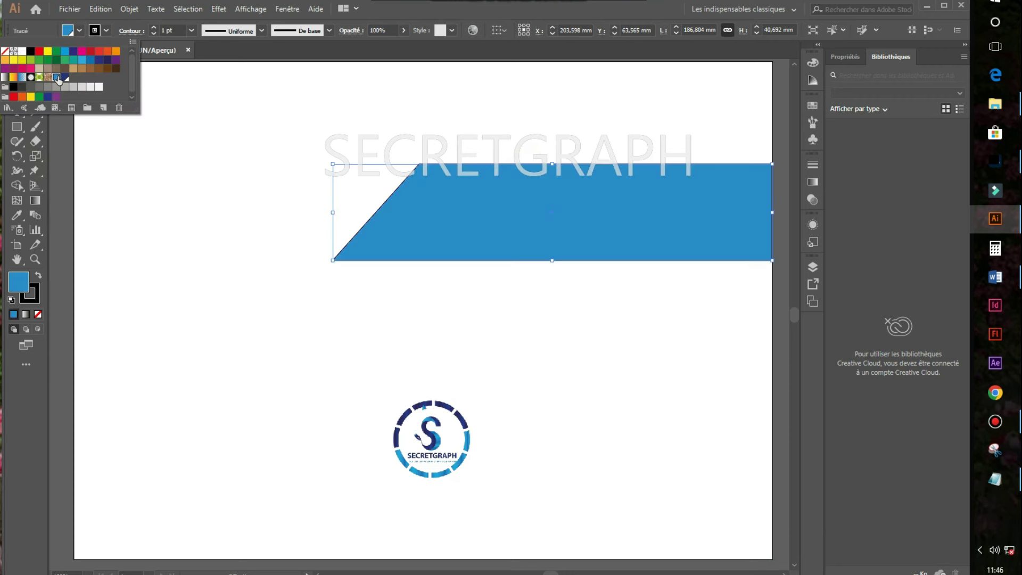
left_click(106, 31)
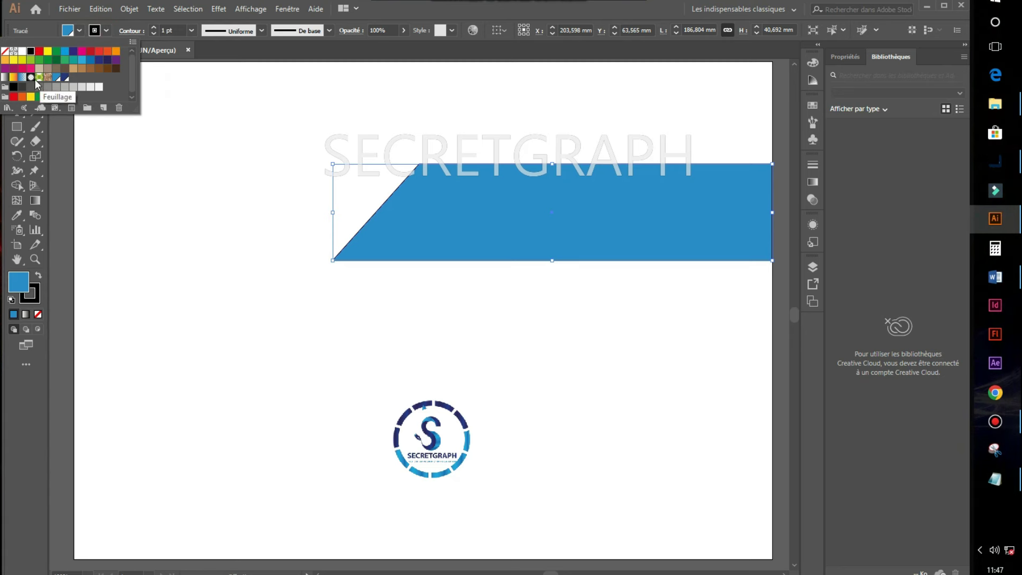
left_click(6, 52)
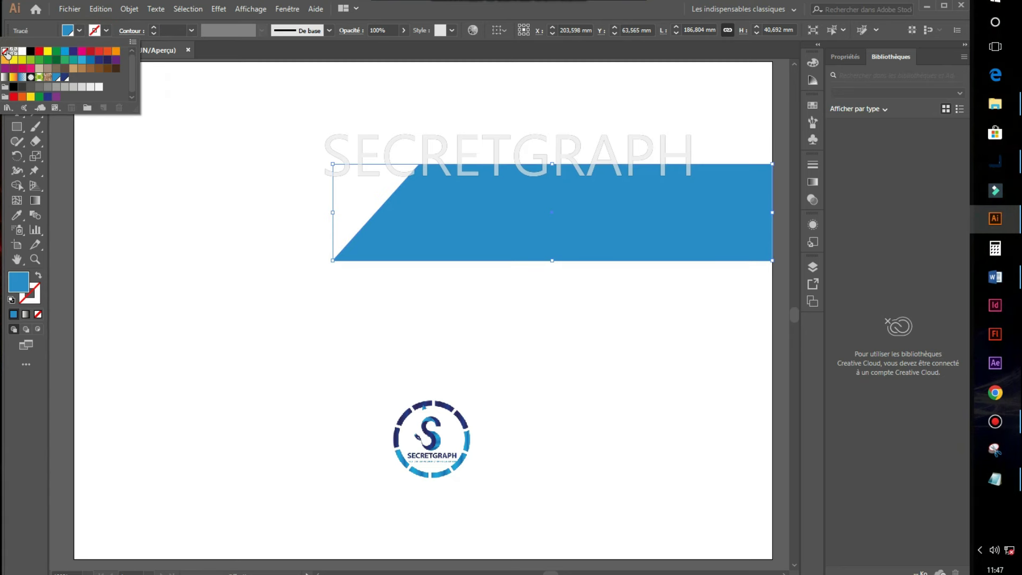
left_click(26, 128)
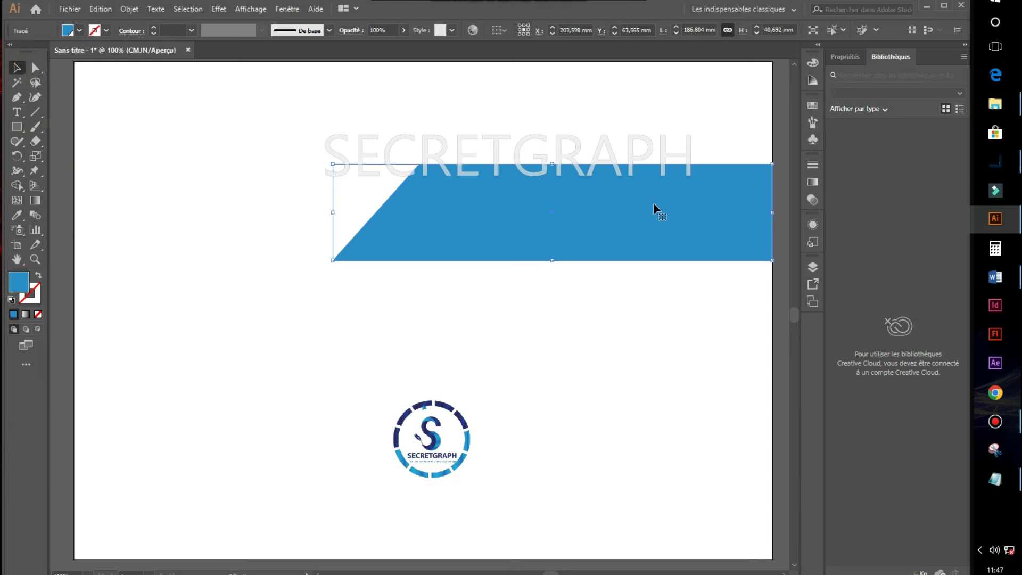
- Make a vertically mirrored copy of the banner, move it left, and shorten it
right_click(665, 210)
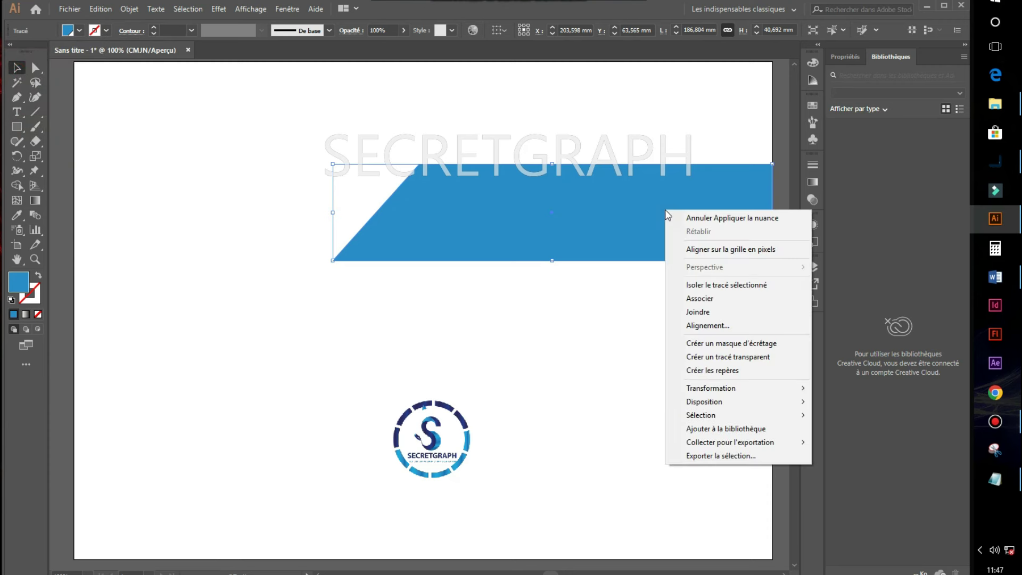
mouse_move(711, 388)
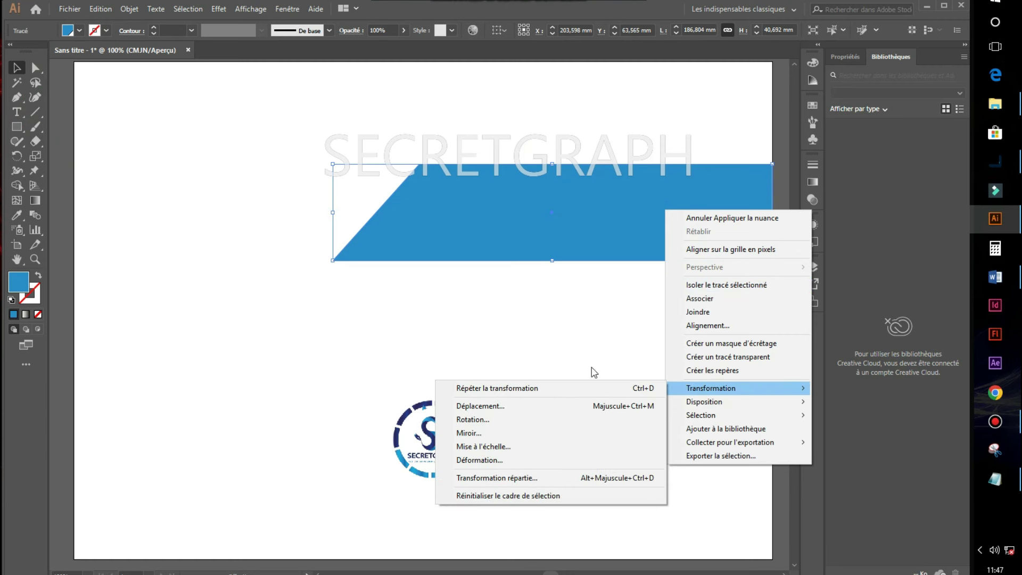
left_click(502, 434)
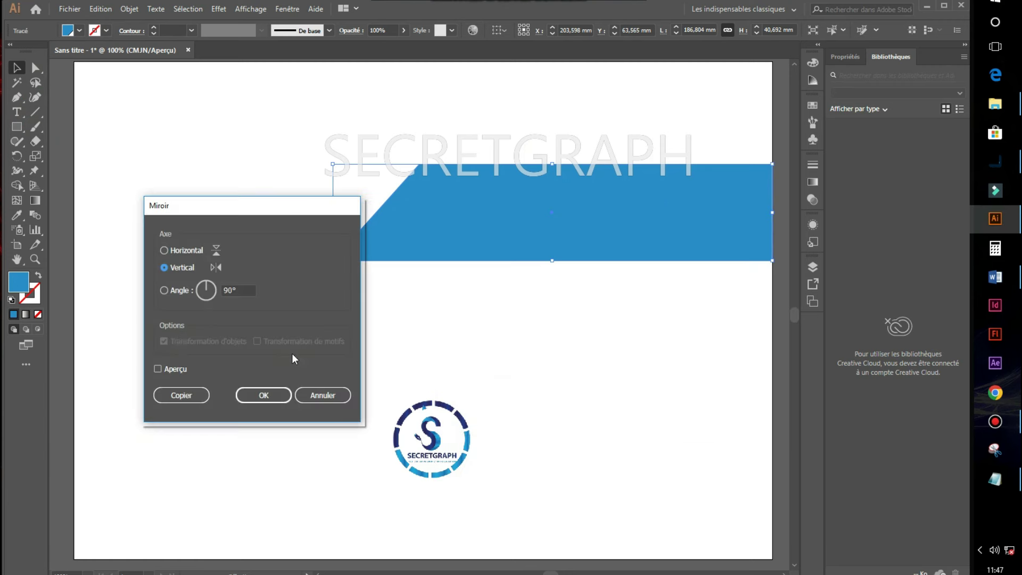
left_click(158, 369)
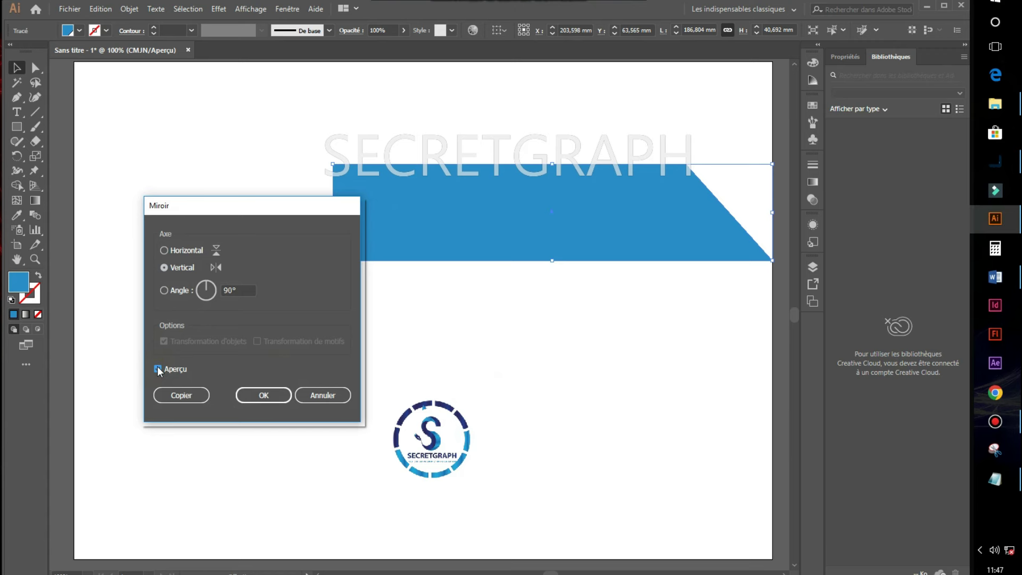
left_click(189, 394)
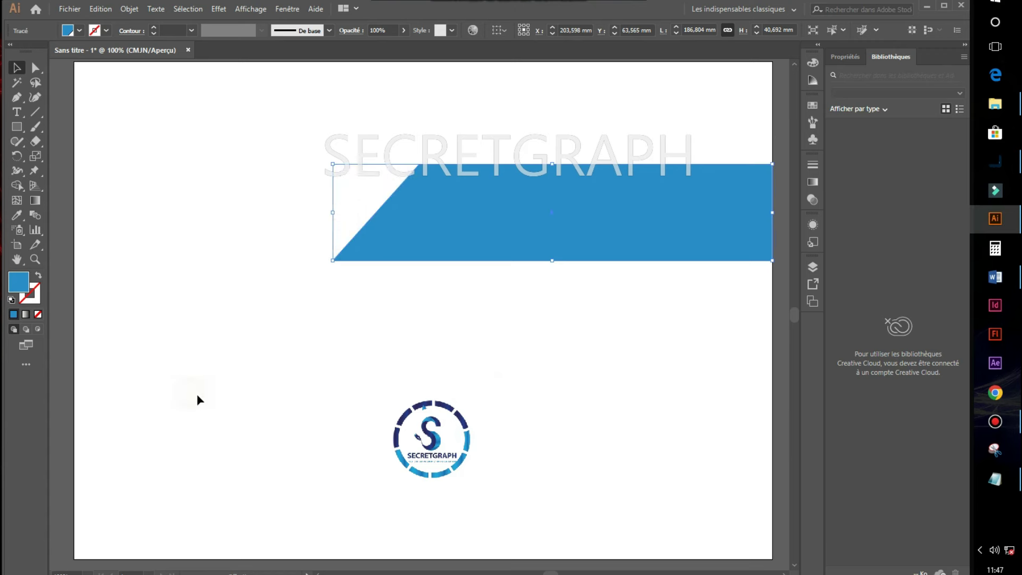
left_click_drag(672, 229, 413, 240)
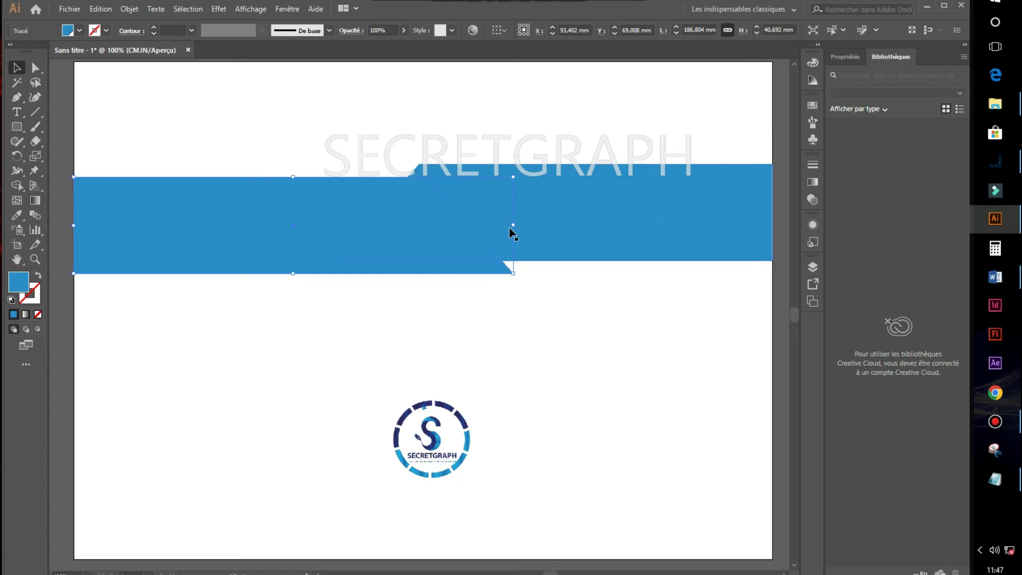
left_click_drag(513, 225, 356, 223)
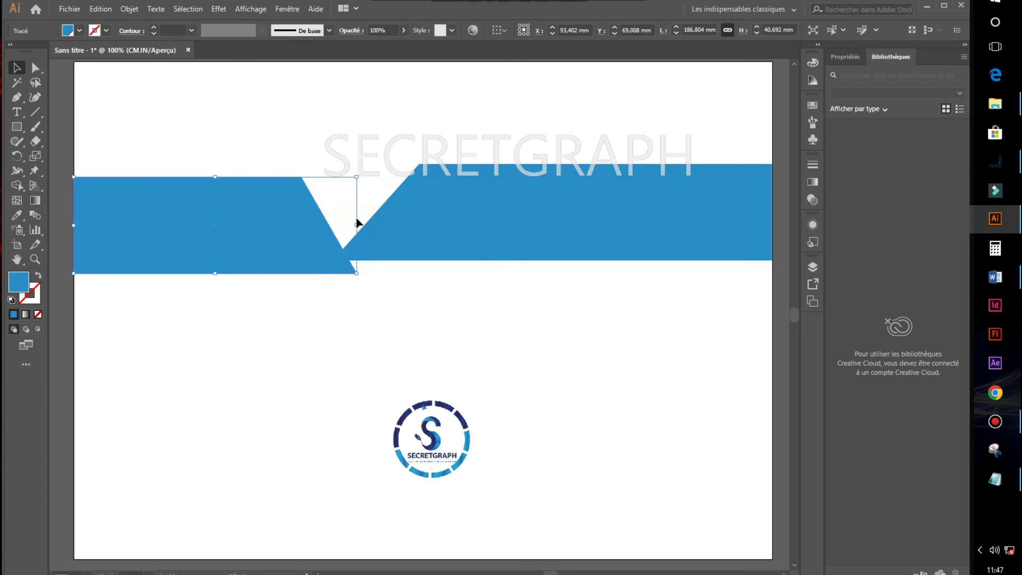
- Resize and reposition the mirrored copy into a thin light-blue bar on the banner
left_click_drag(289, 234, 368, 221)
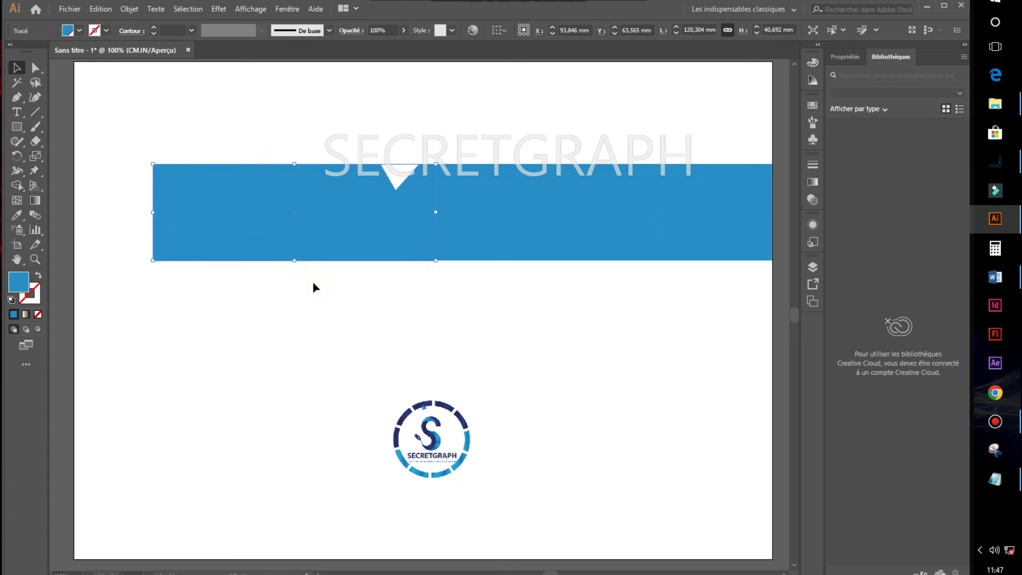
left_click_drag(293, 262, 307, 101)
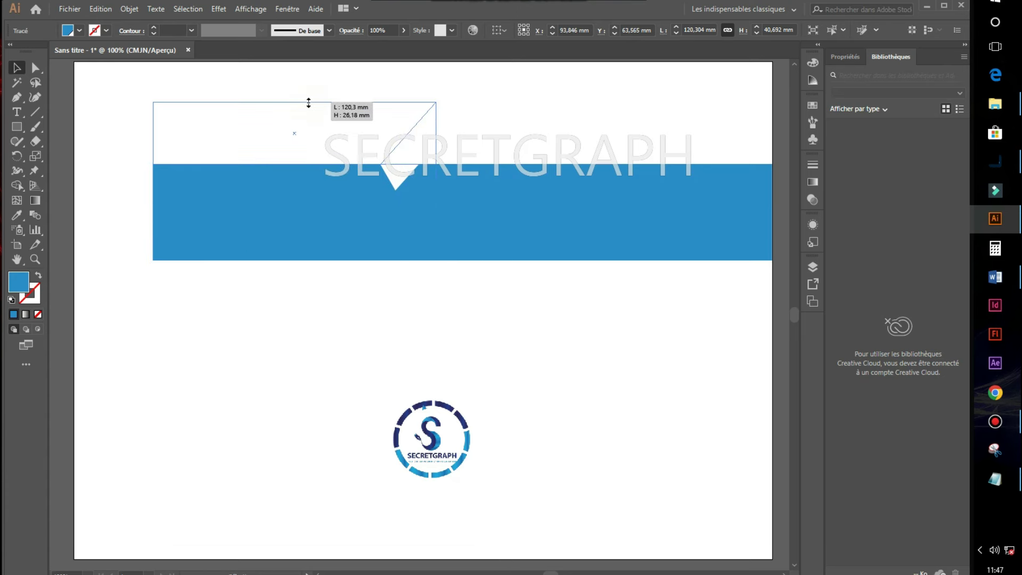
left_click_drag(334, 144, 308, 222)
left_click(339, 317)
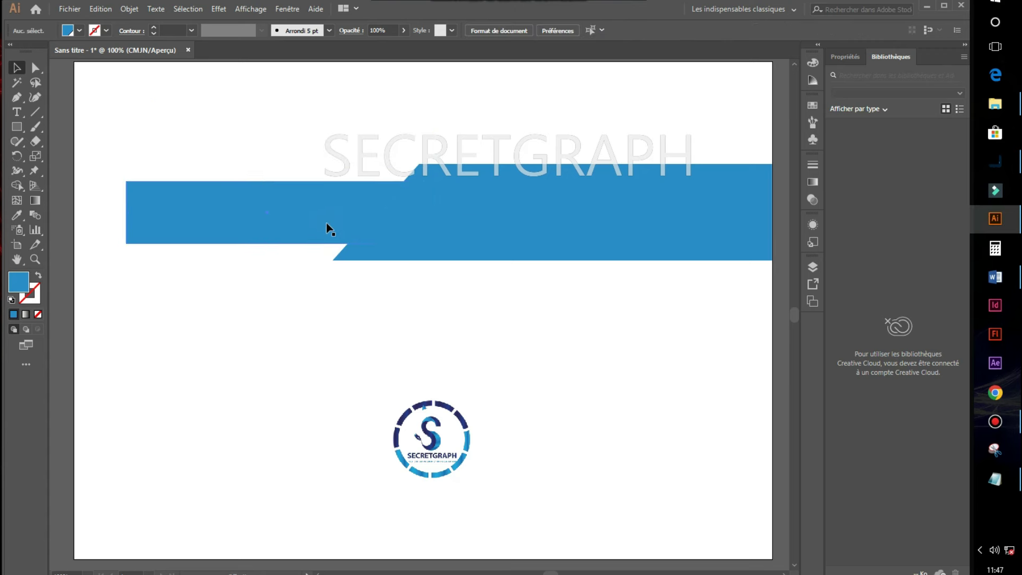
- Fill the right banner shape with the navy swatch and bring it to the front
left_click(327, 234)
left_click(606, 279)
left_click(603, 252)
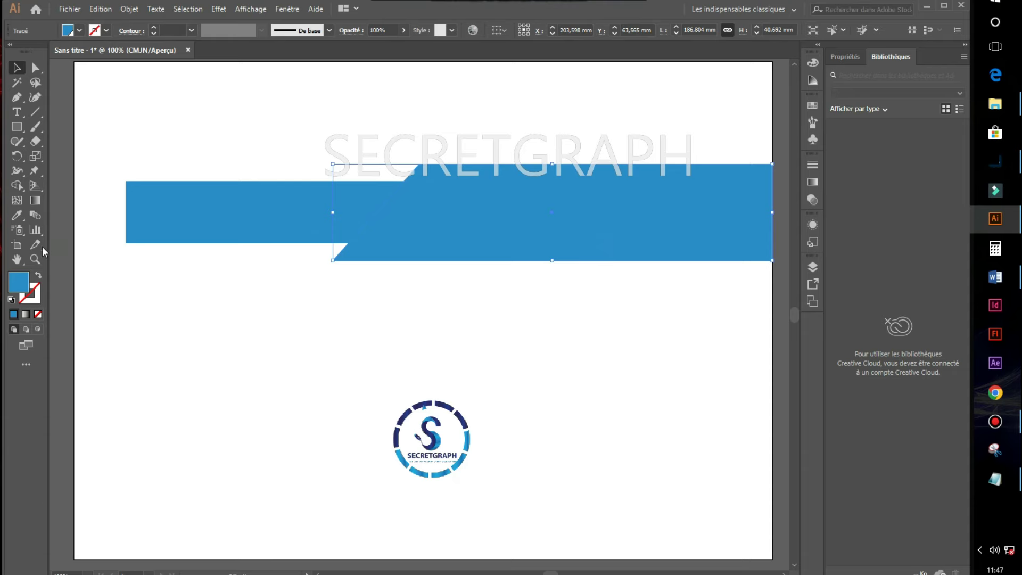
left_click(68, 30)
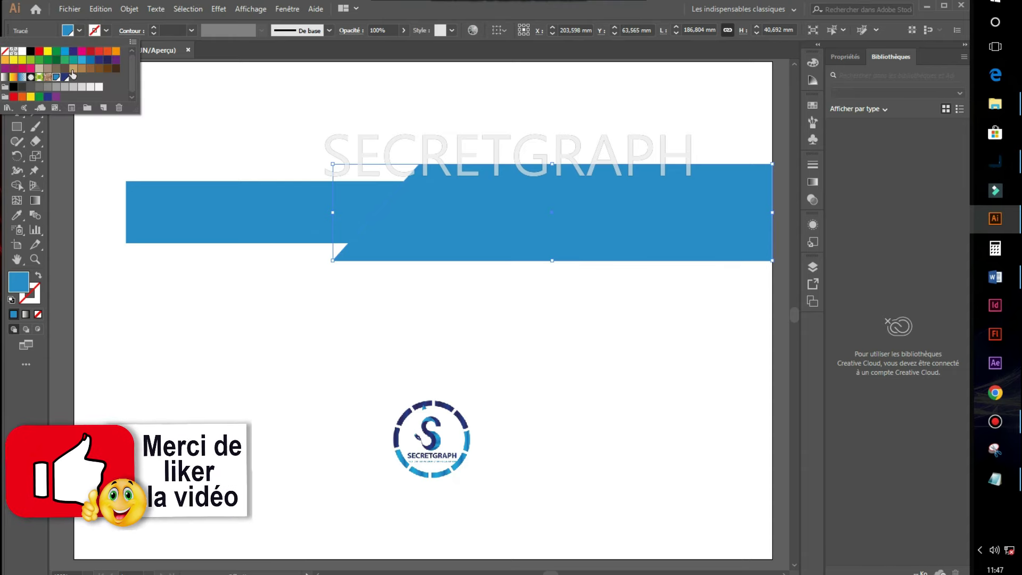
left_click(64, 77)
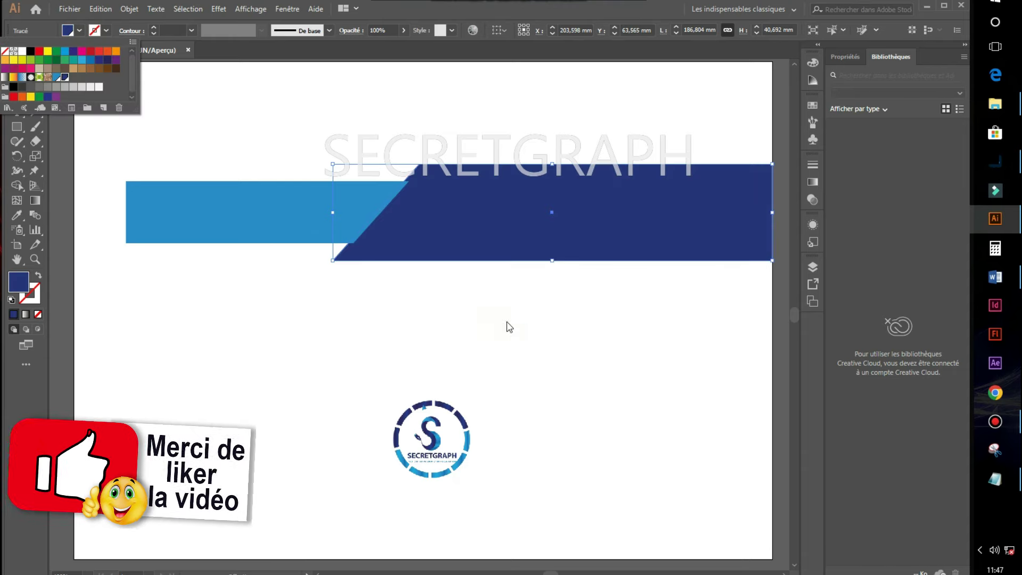
left_click(532, 323)
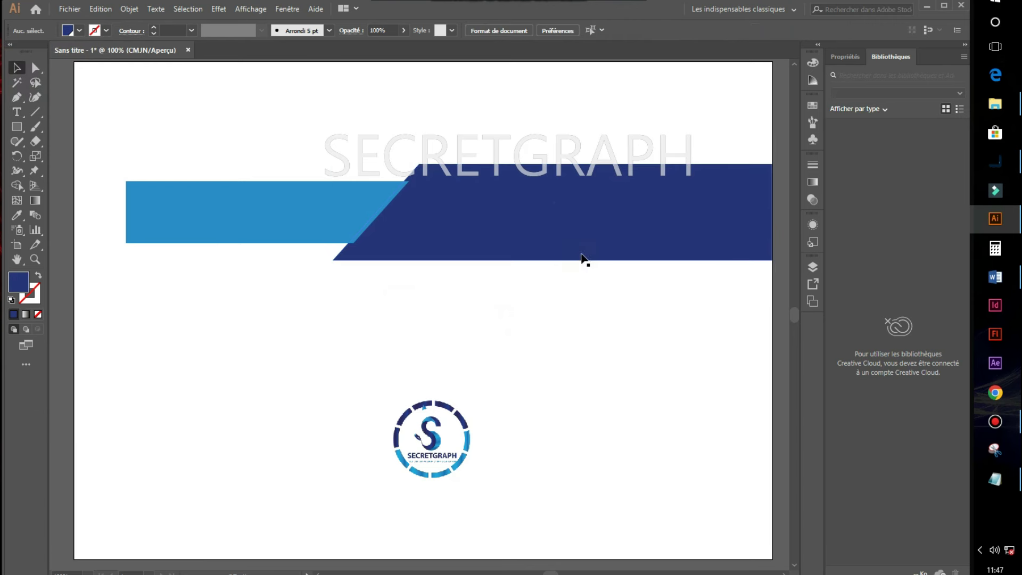
right_click(573, 232)
mouse_move(611, 423)
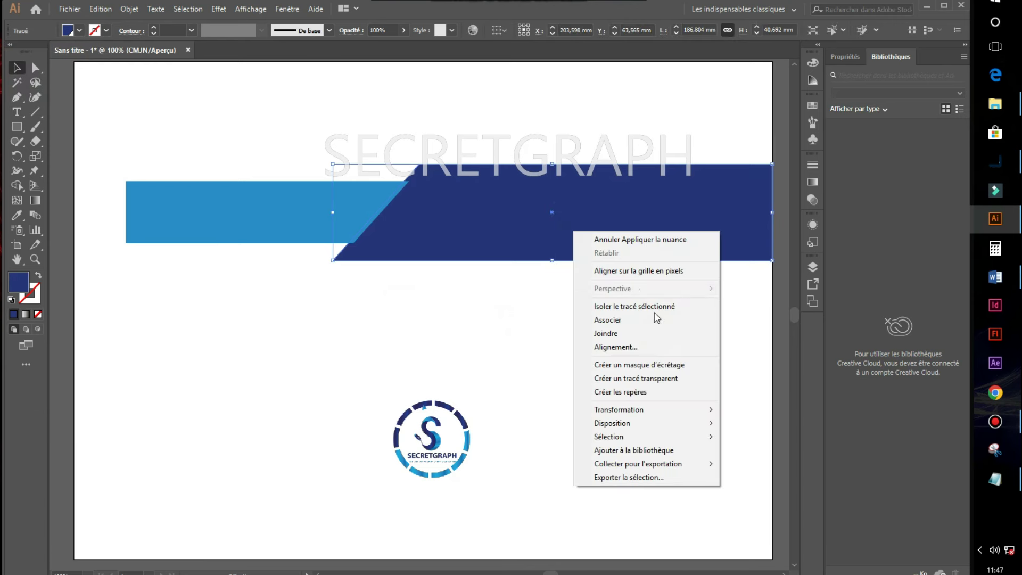
left_click(743, 423)
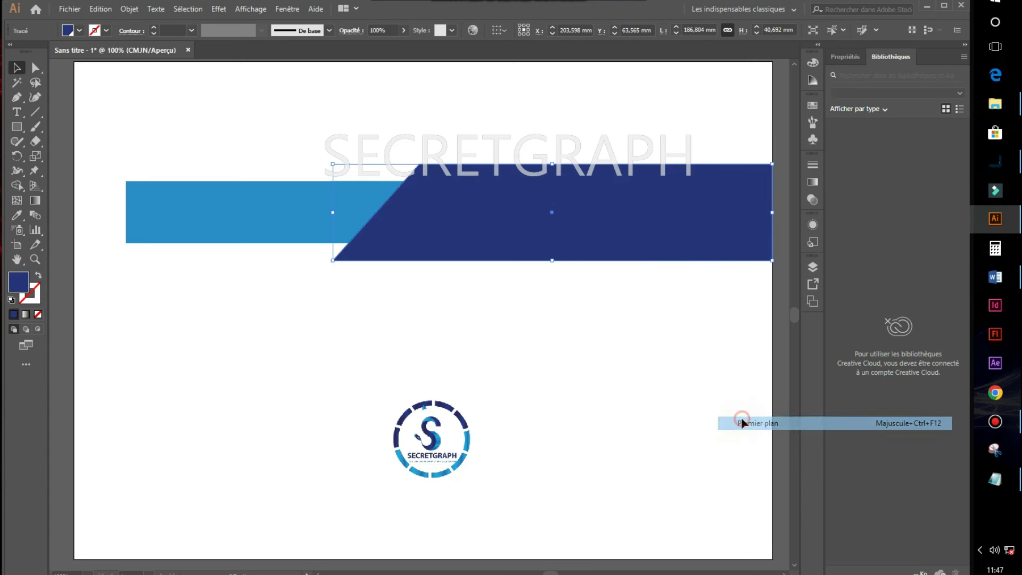
left_click(581, 338)
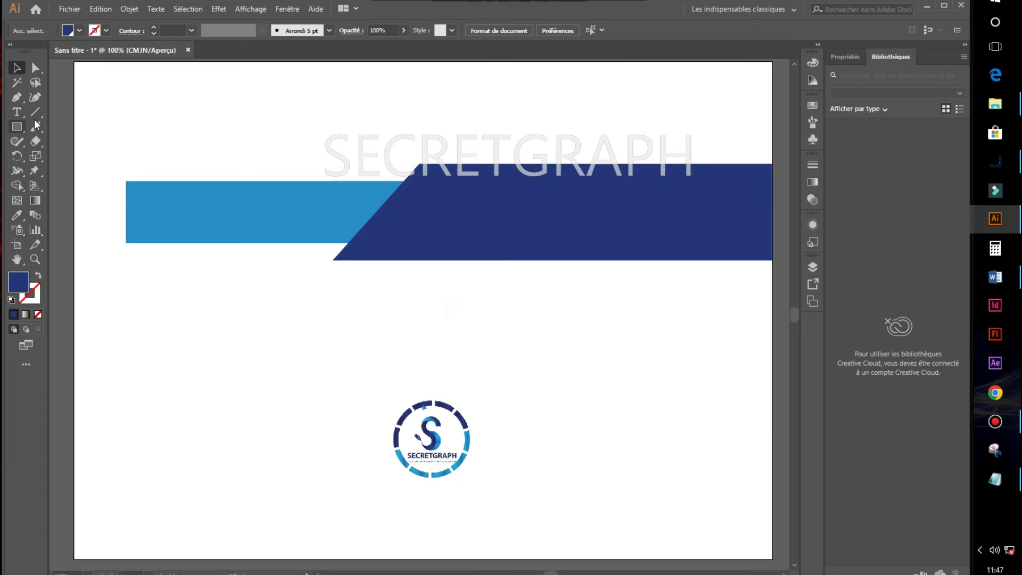
- With the Pen tool, draw small triangles at the top and bottom band junctions
left_click(18, 97)
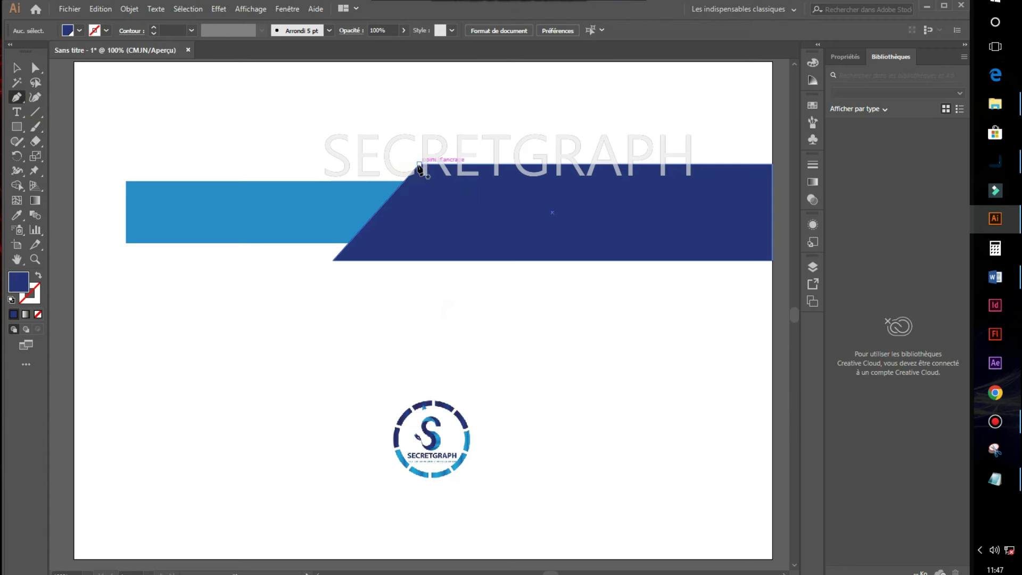
left_click(418, 164)
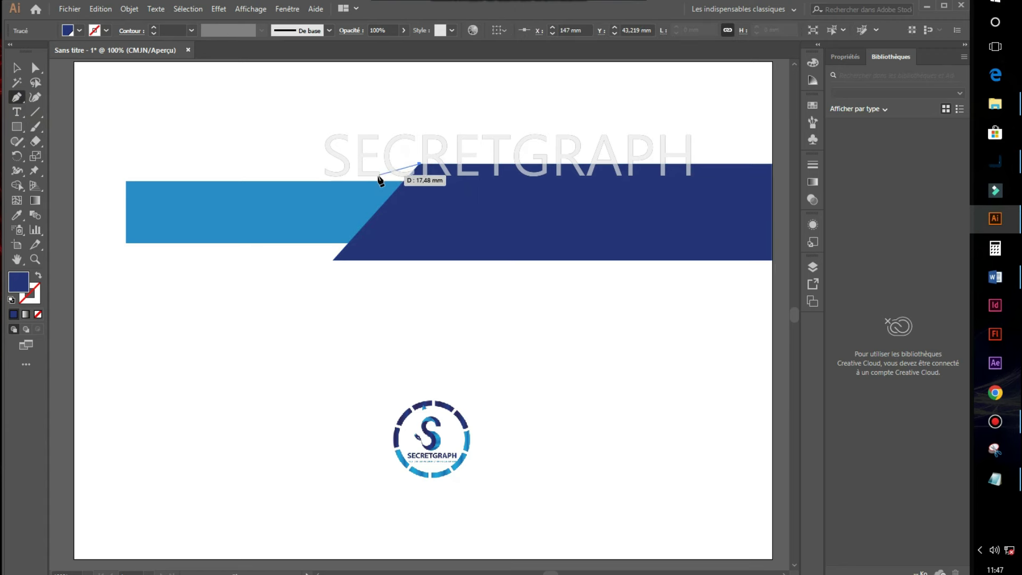
left_click(384, 181)
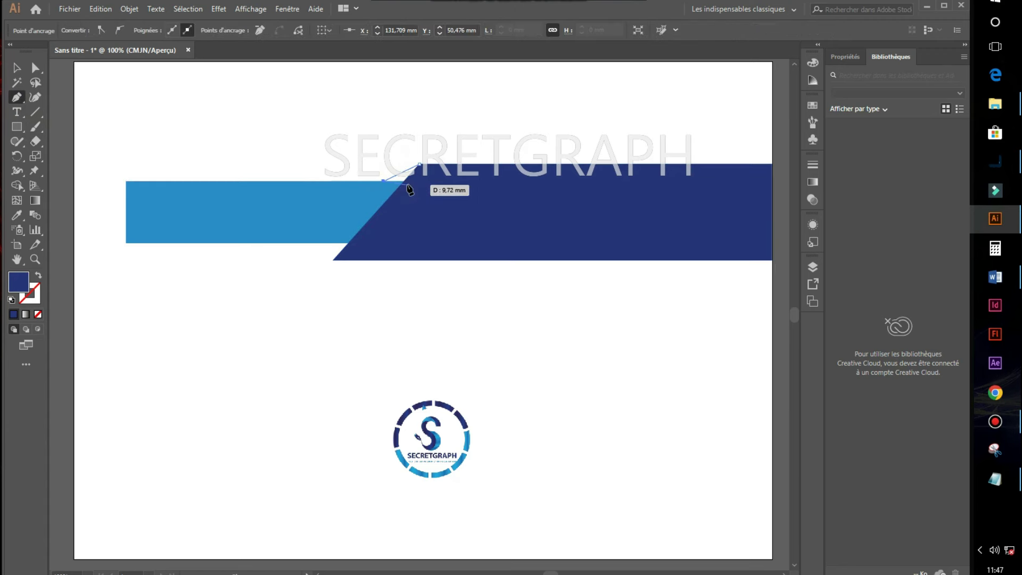
left_click(405, 182)
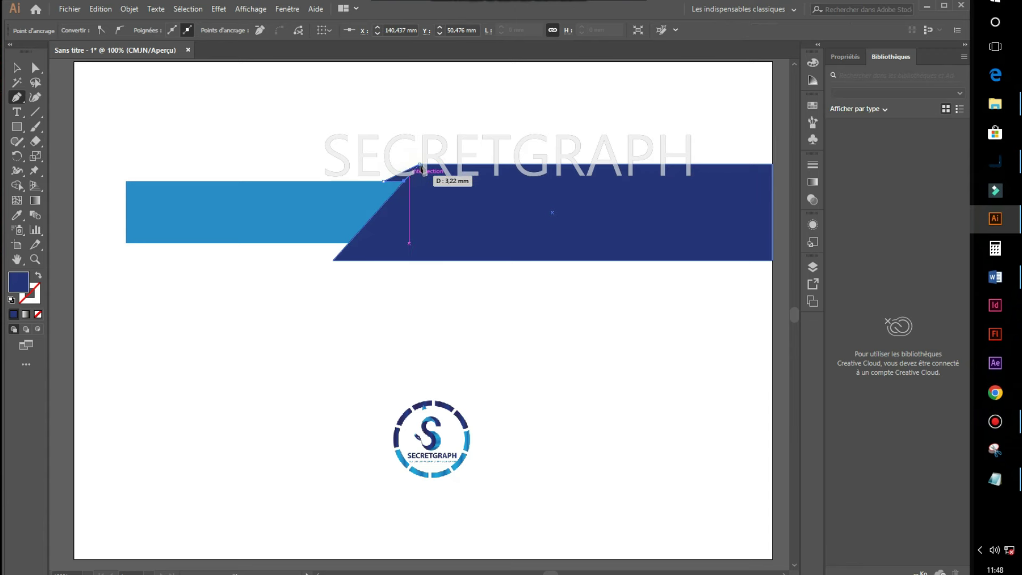
left_click(420, 165)
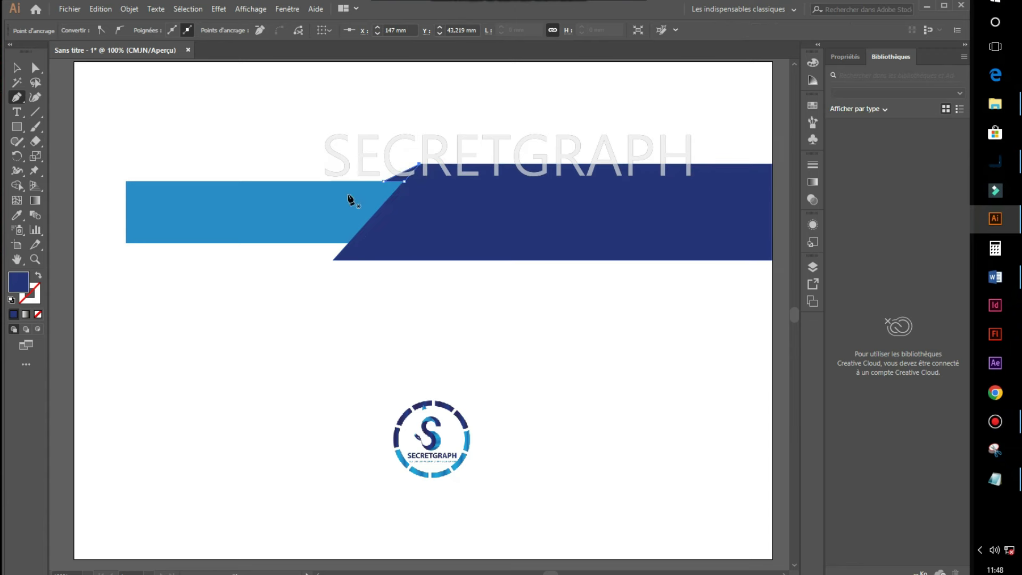
left_click(346, 254, "ctrl")
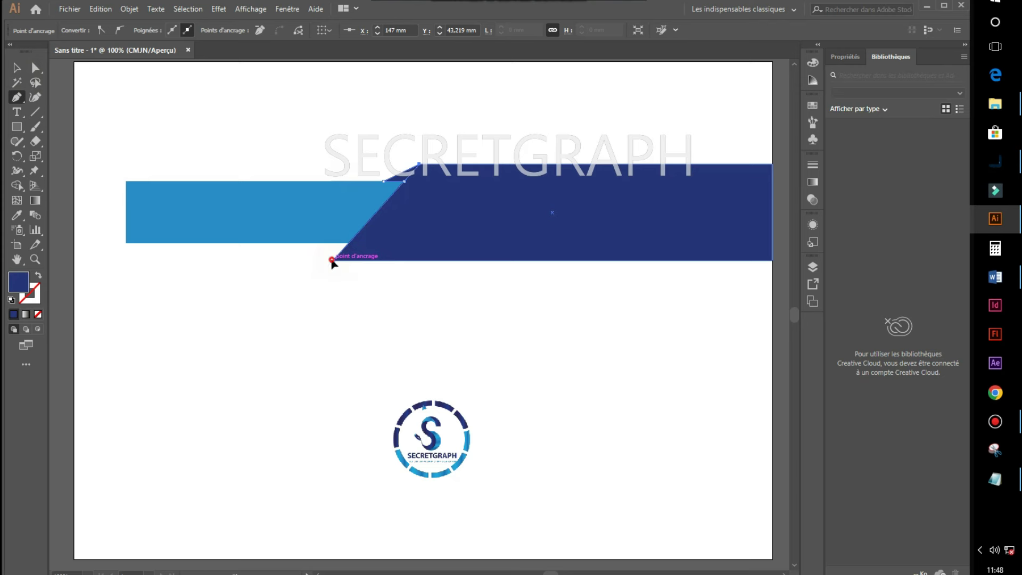
left_click(332, 260)
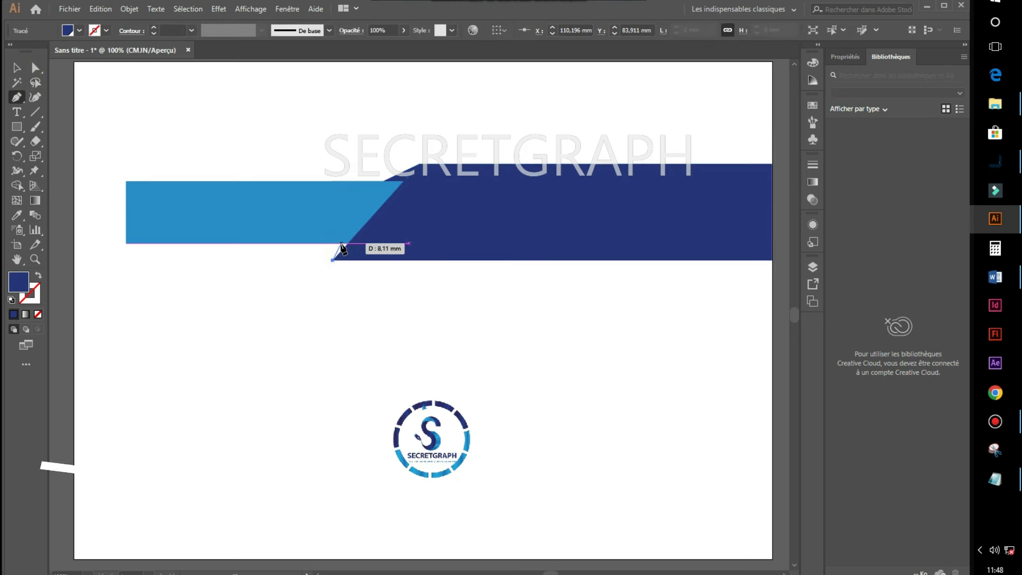
left_click(336, 243)
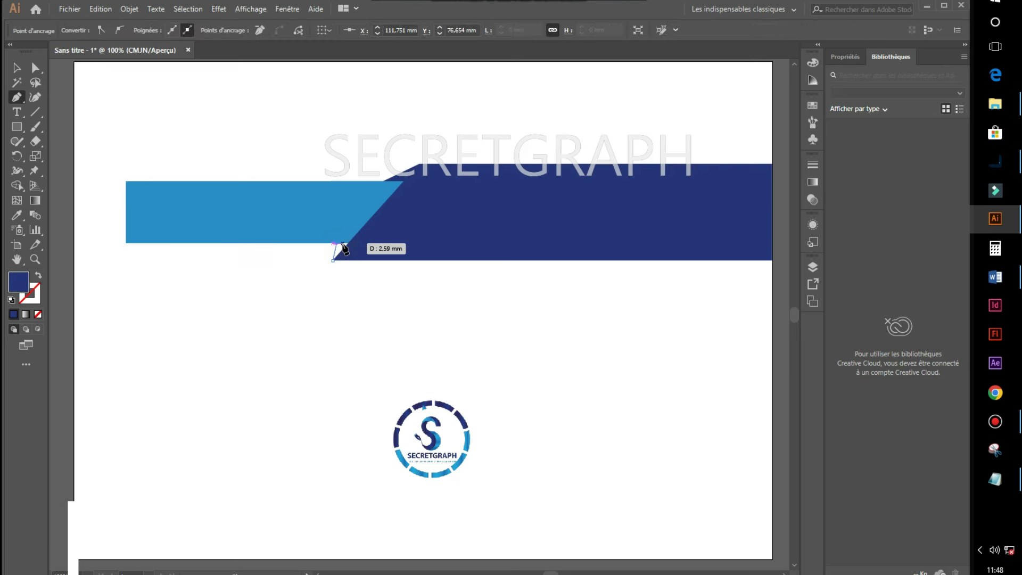
left_click(348, 243)
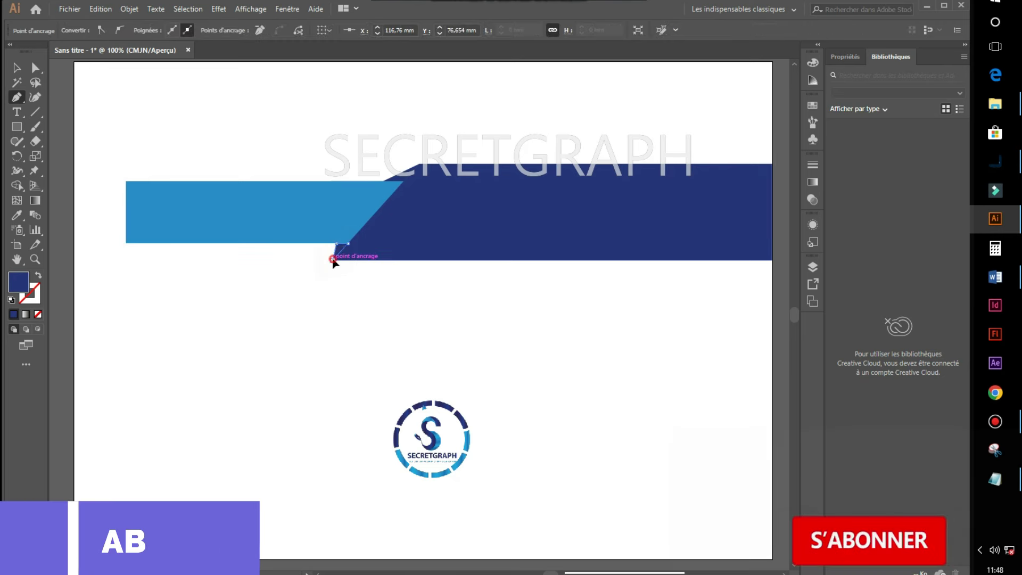
left_click(333, 260)
key("v")
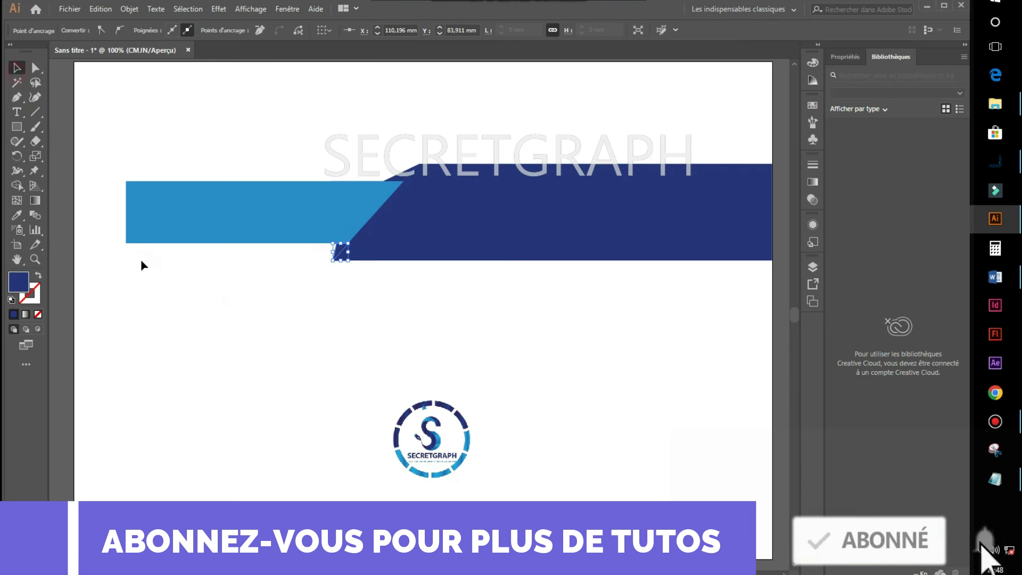
- Fill both junction triangles with light blue from the swatches
left_click(222, 310)
left_click(342, 252)
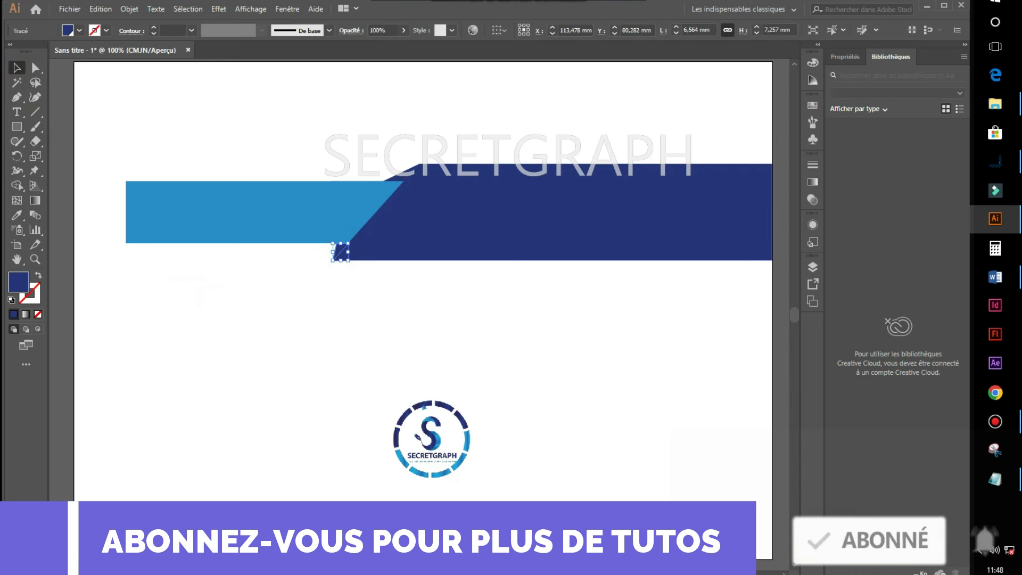
left_click(80, 31)
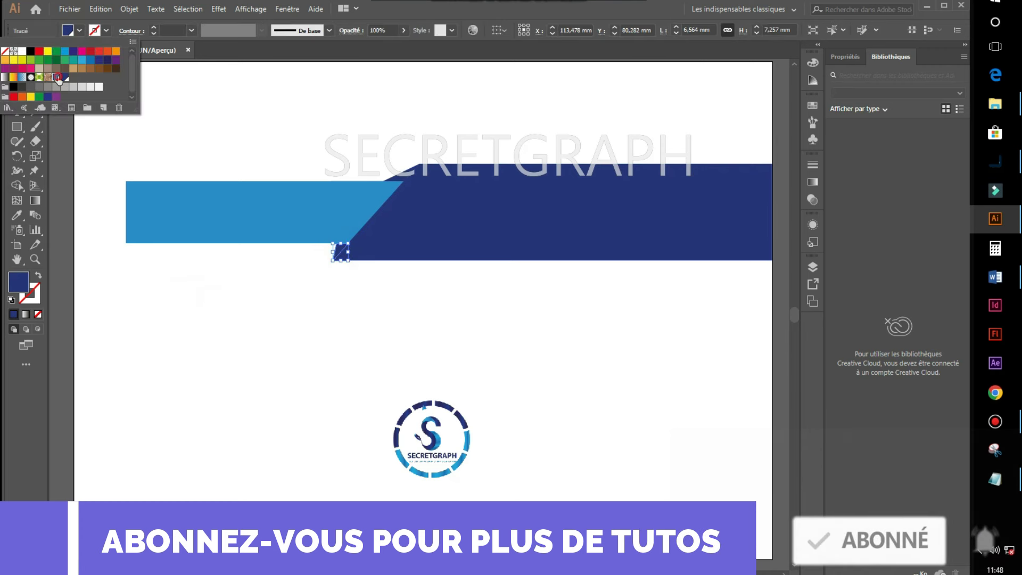
left_click(82, 63)
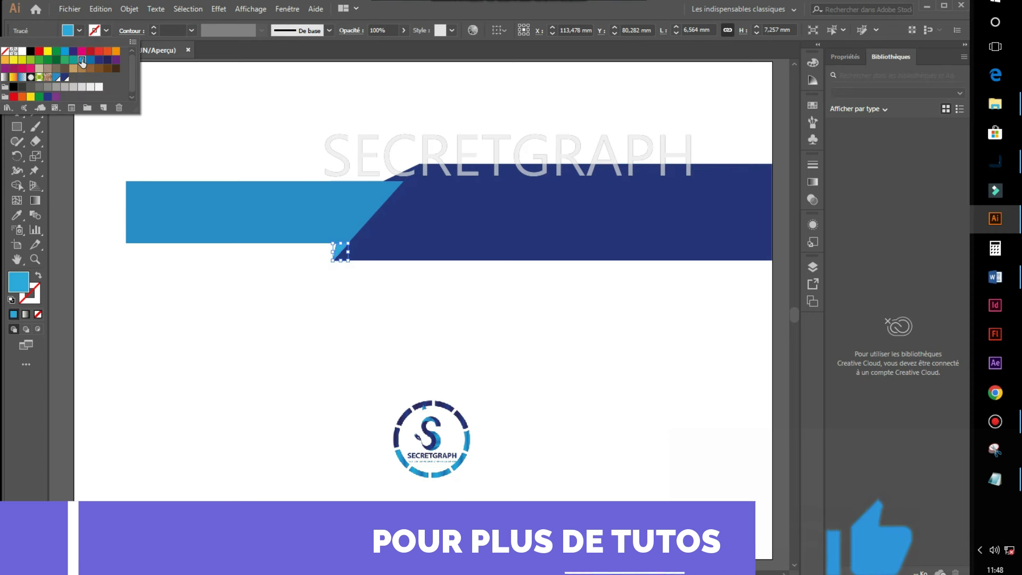
left_click(290, 134)
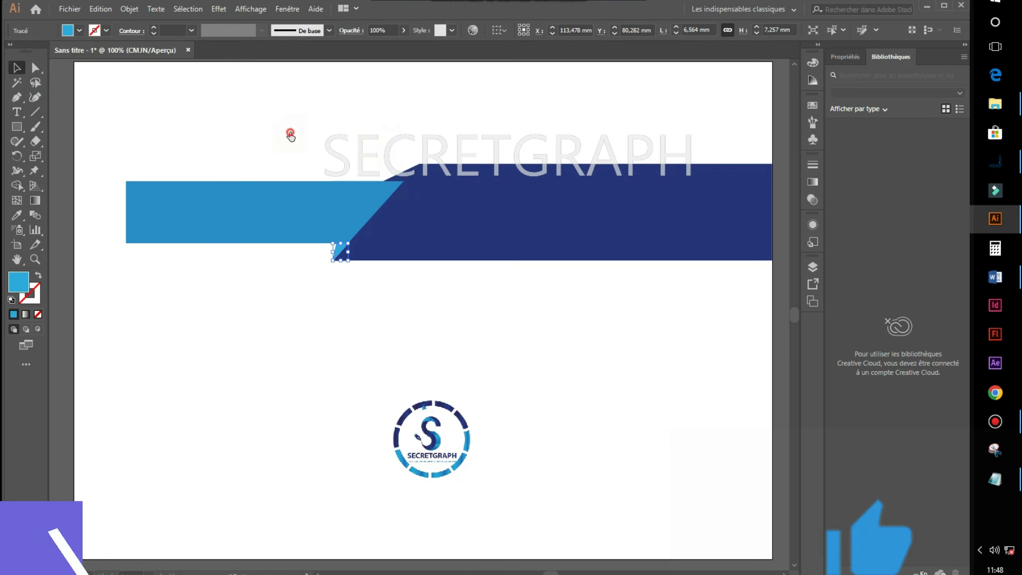
left_click(406, 174)
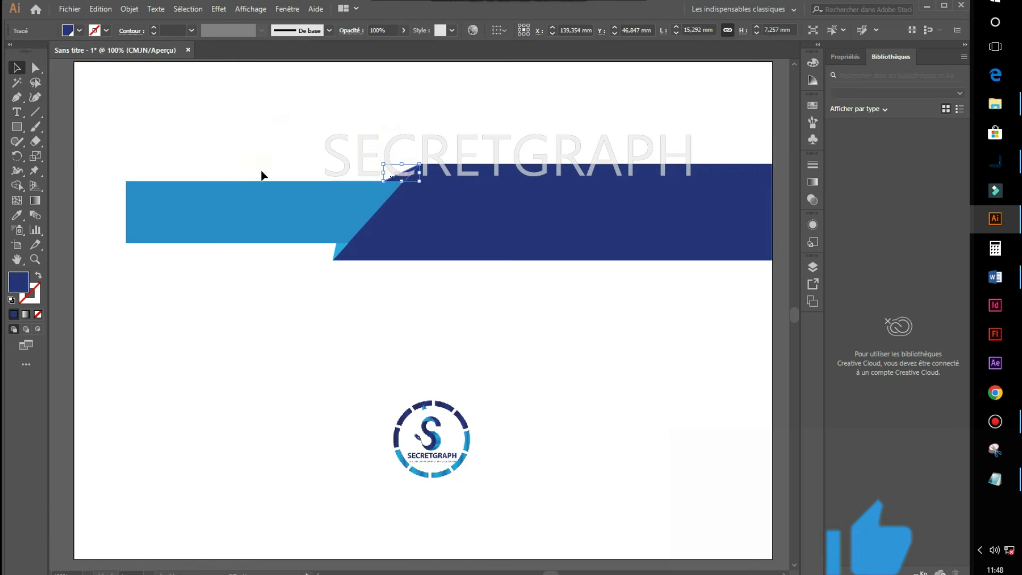
left_click(79, 30)
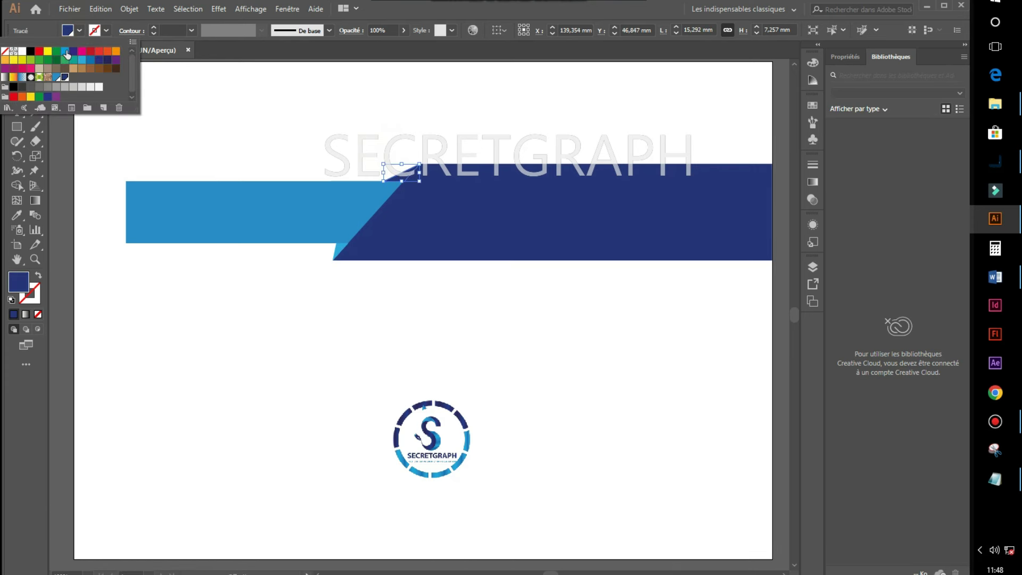
left_click(67, 53)
left_click(389, 315)
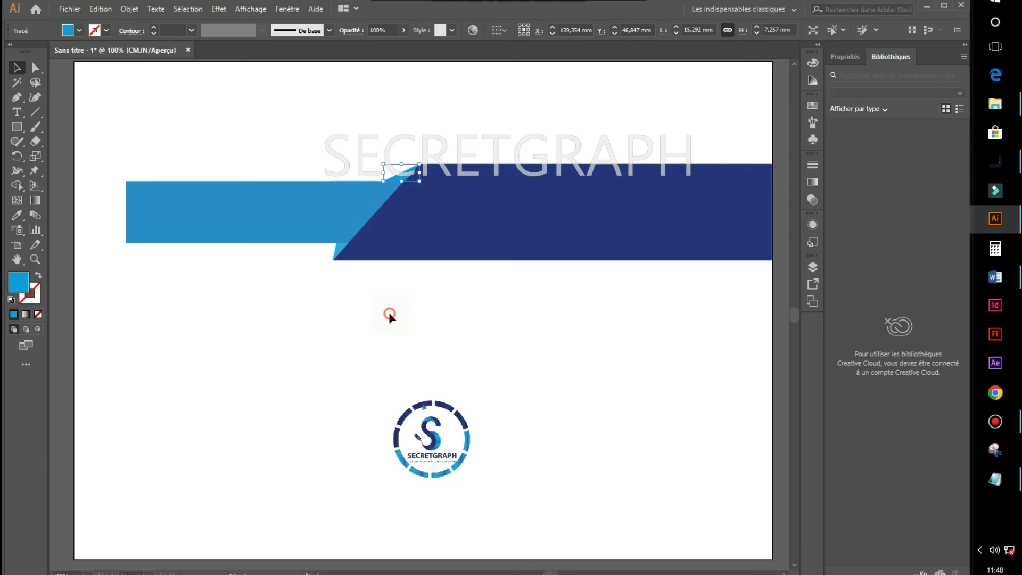
- Lighten the bottom triangle via the Color Picker and eyedrop the light-blue band onto the top one
left_click(335, 255)
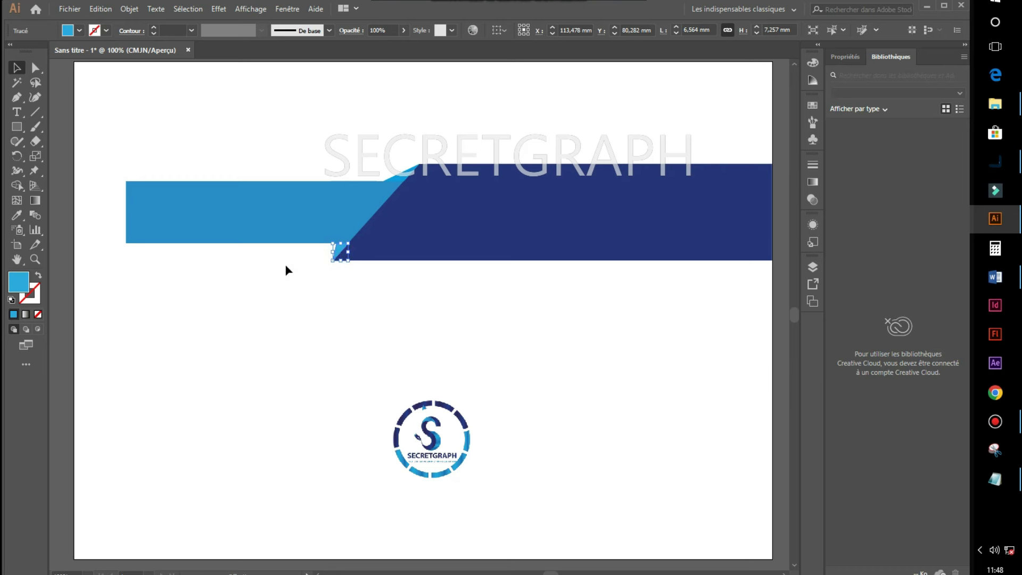
double_click(19, 284)
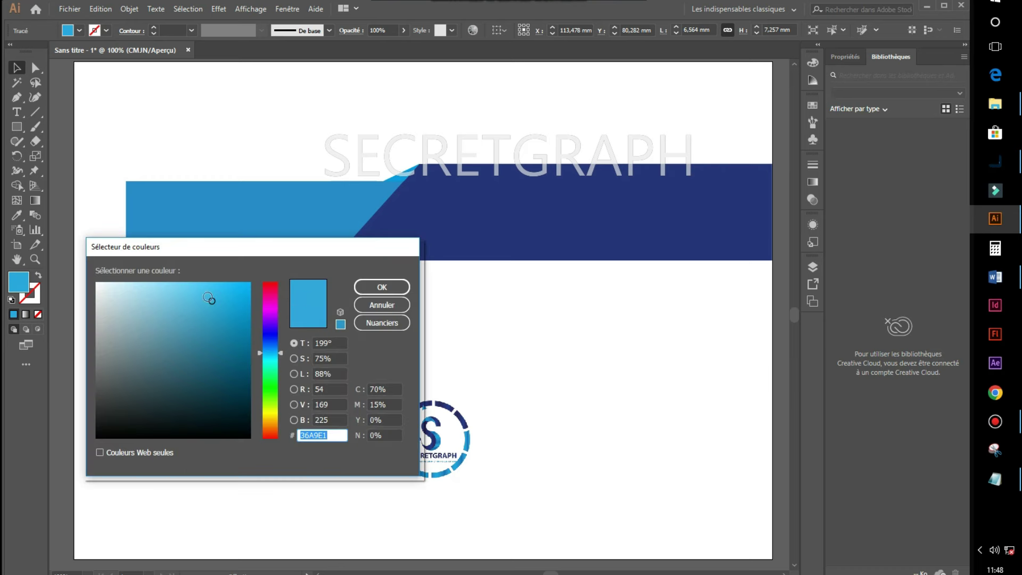
left_click_drag(211, 303, 196, 282)
left_click(383, 287)
left_click(400, 315)
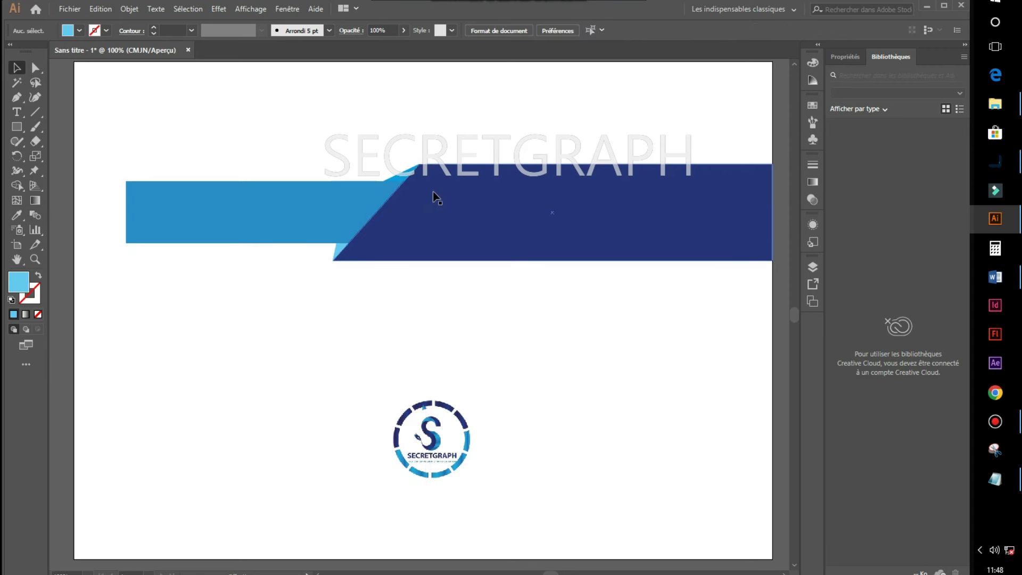
left_click(407, 176)
left_click(18, 215)
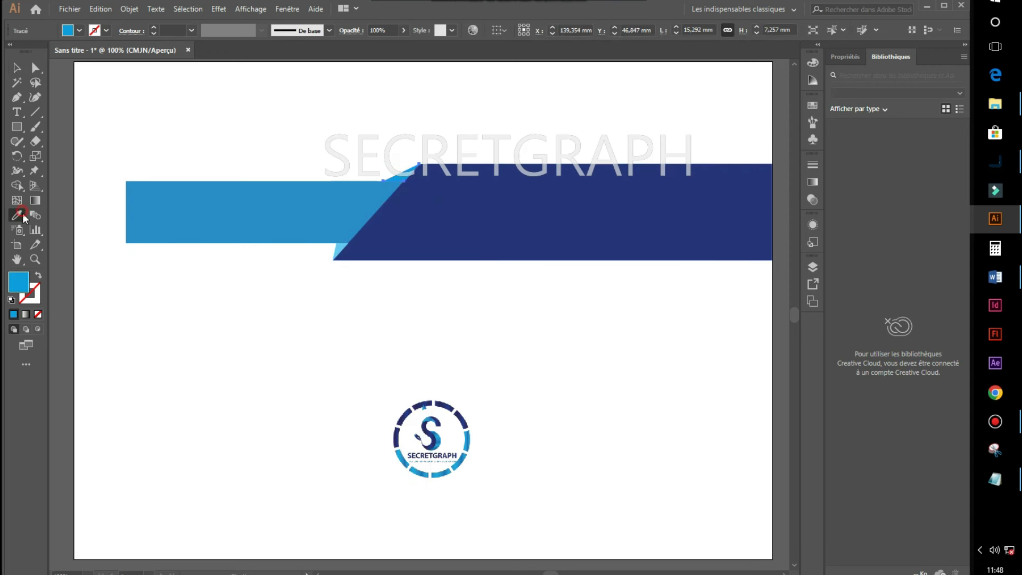
left_click(335, 250)
- Move the logo to the page's upper-left corner
left_click(16, 68)
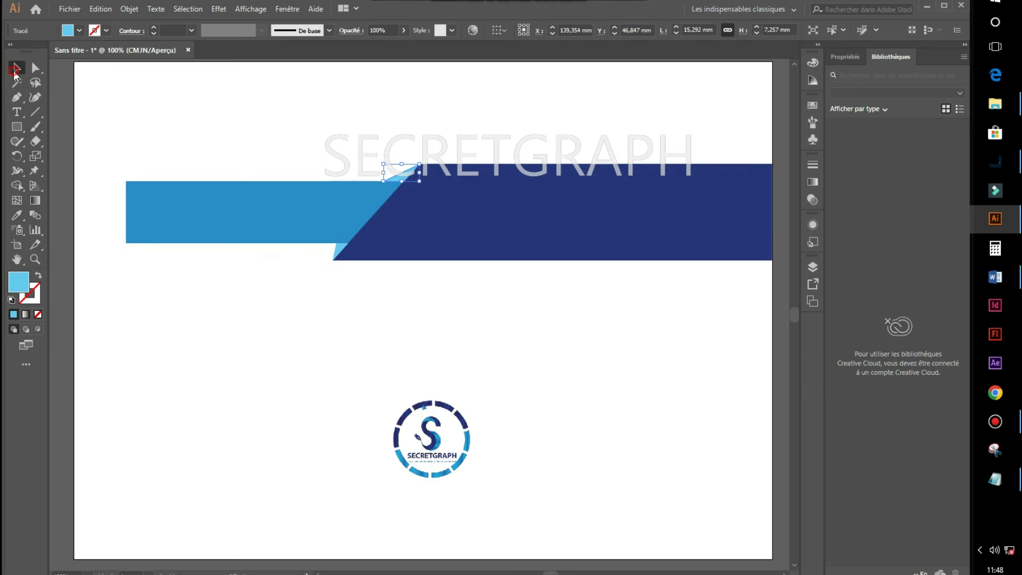
left_click(497, 396)
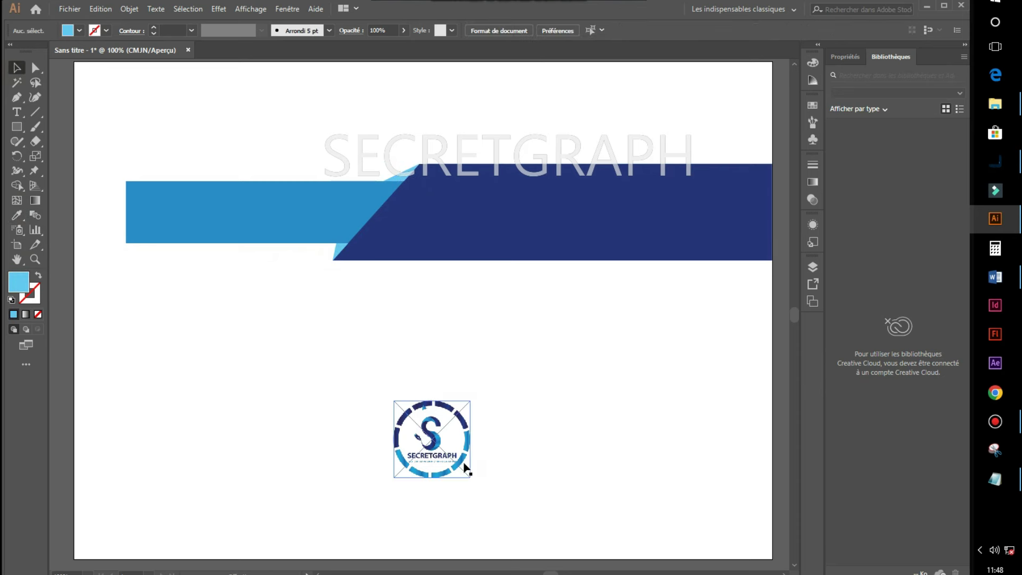
left_click_drag(464, 459, 249, 132)
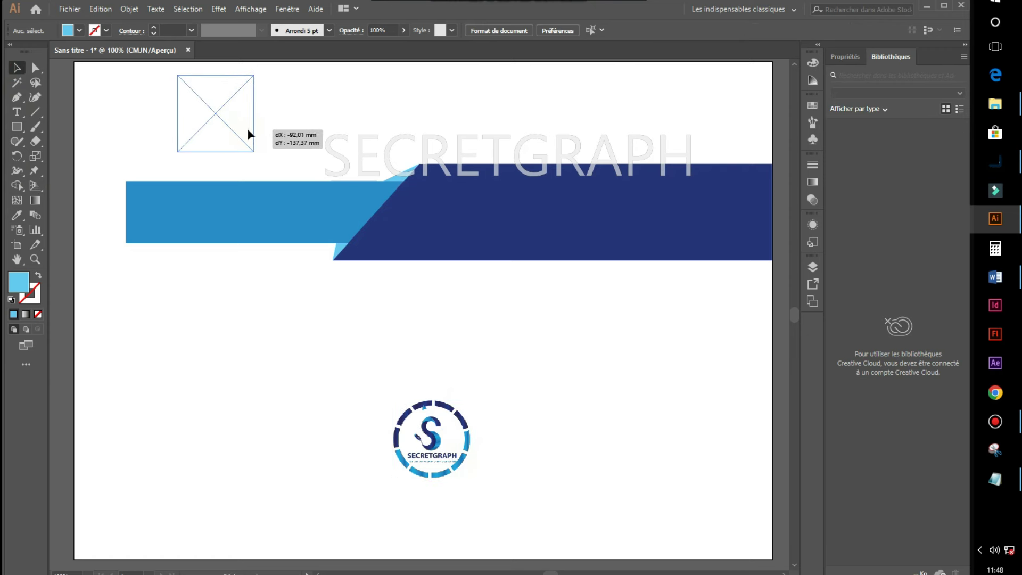
left_click_drag(248, 132, 211, 132)
left_click(456, 408)
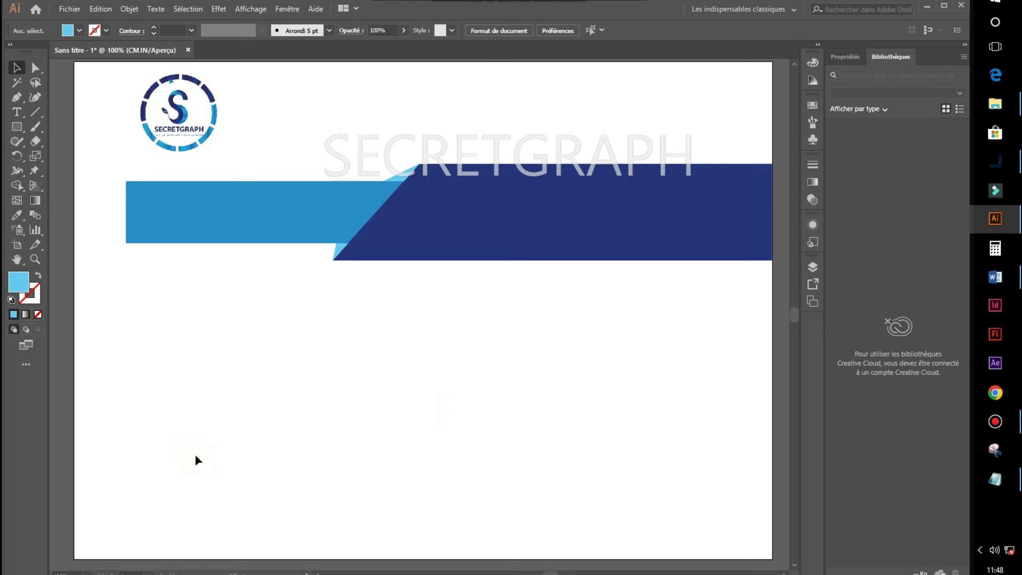
- Add the text 'SECRET GRAPH' above the banner and scale it up large
left_click(16, 112)
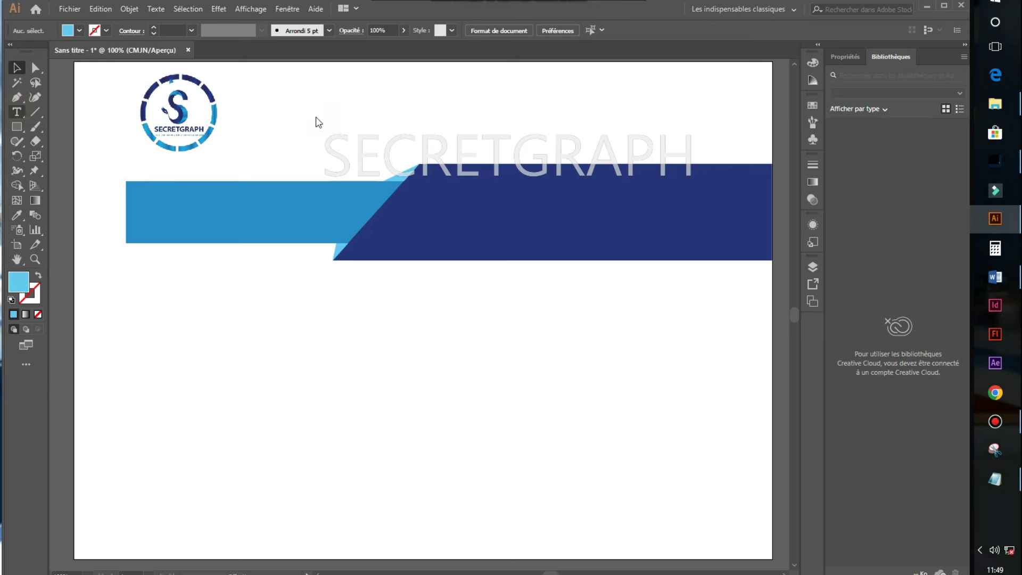
left_click(285, 99)
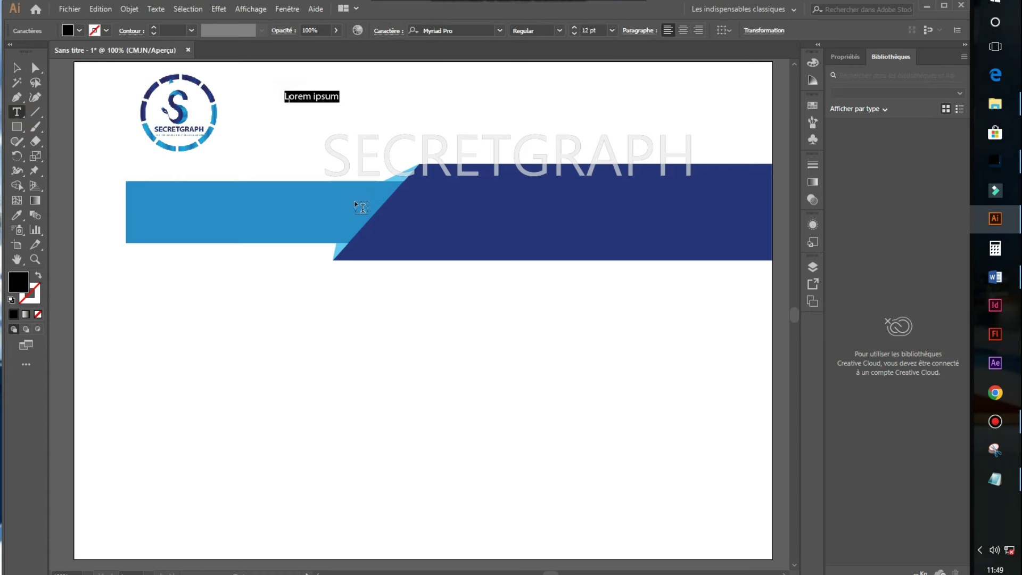
type("SECRET ")
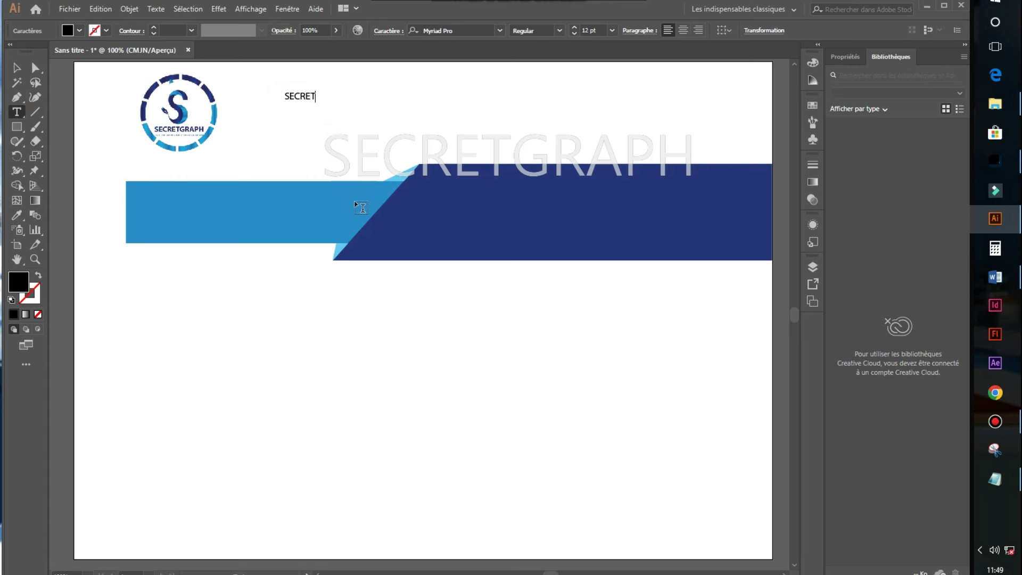
type("GRAPH")
left_click(15, 68)
left_click_drag(348, 101, 594, 251)
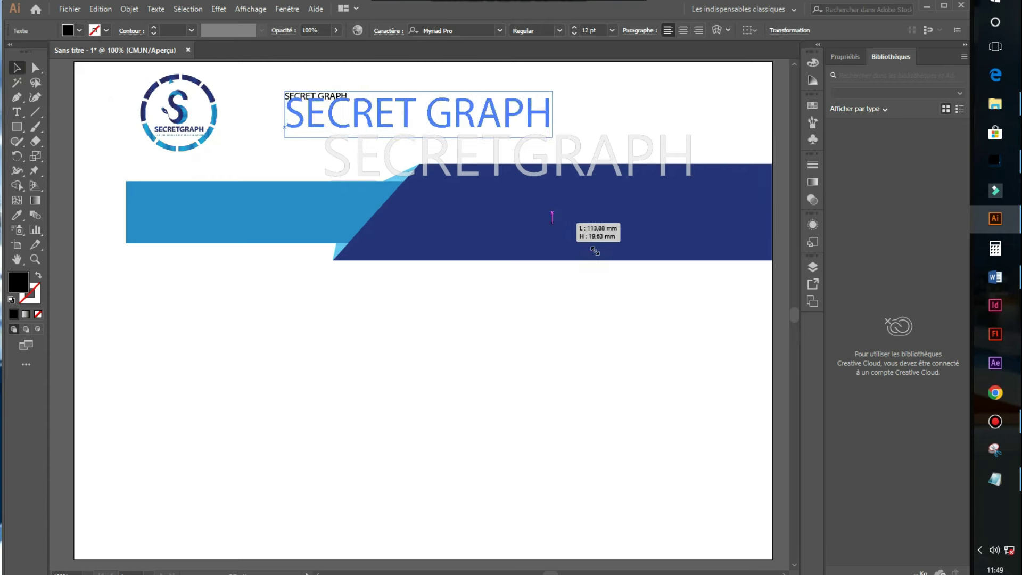
mouse_move(594, 250)
left_mouse_down()
mouse_move(747, 346)
mouse_move(739, 344)
left_mouse_up()
mouse_move(656, 148)
left_mouse_down()
mouse_move(643, 126)
mouse_move(619, 122)
left_mouse_up()
- Set the headline in Poppins ExtraBold, shrink it, and shift it left
left_click(498, 31)
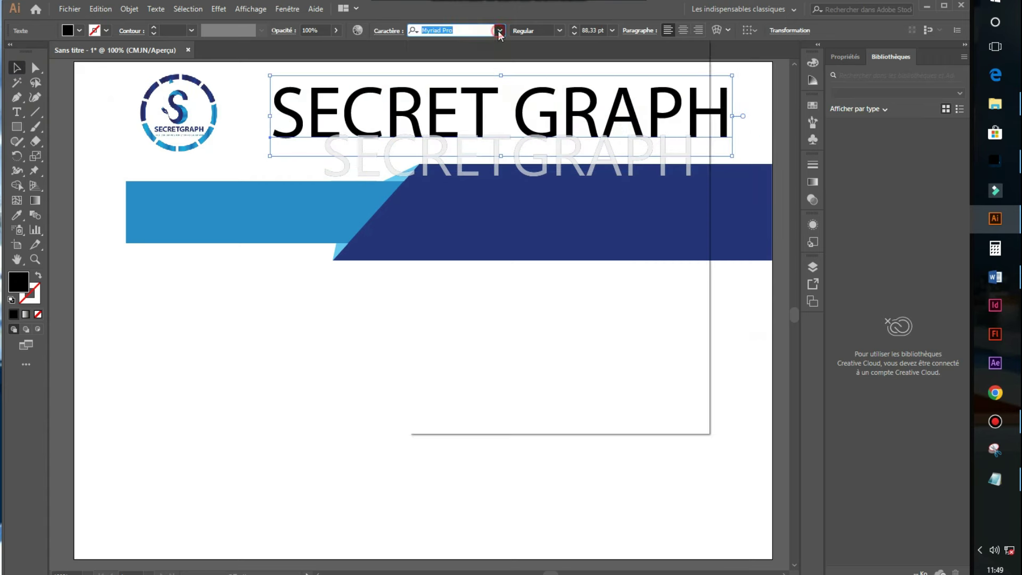
type("POPP")
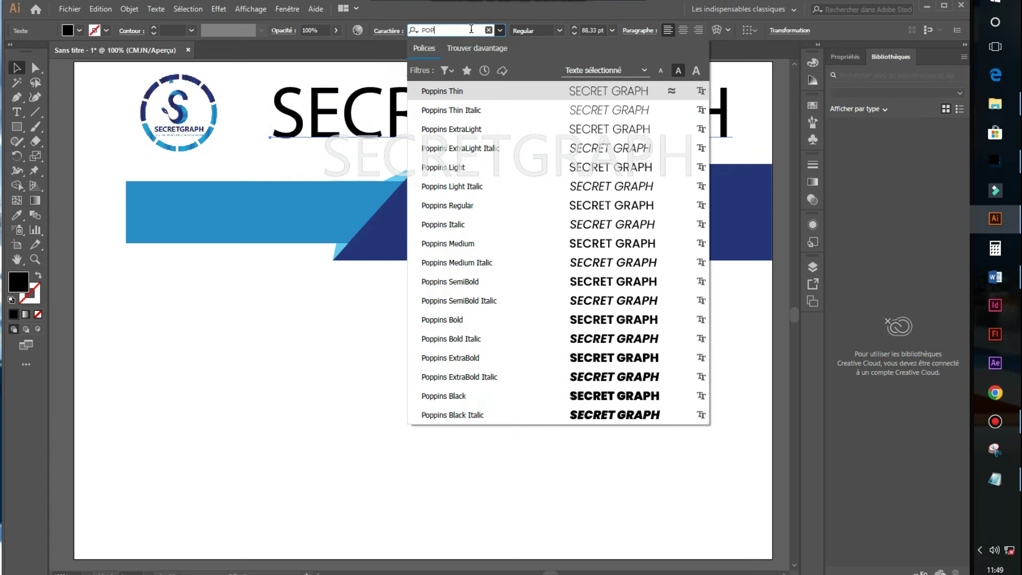
left_click(629, 355)
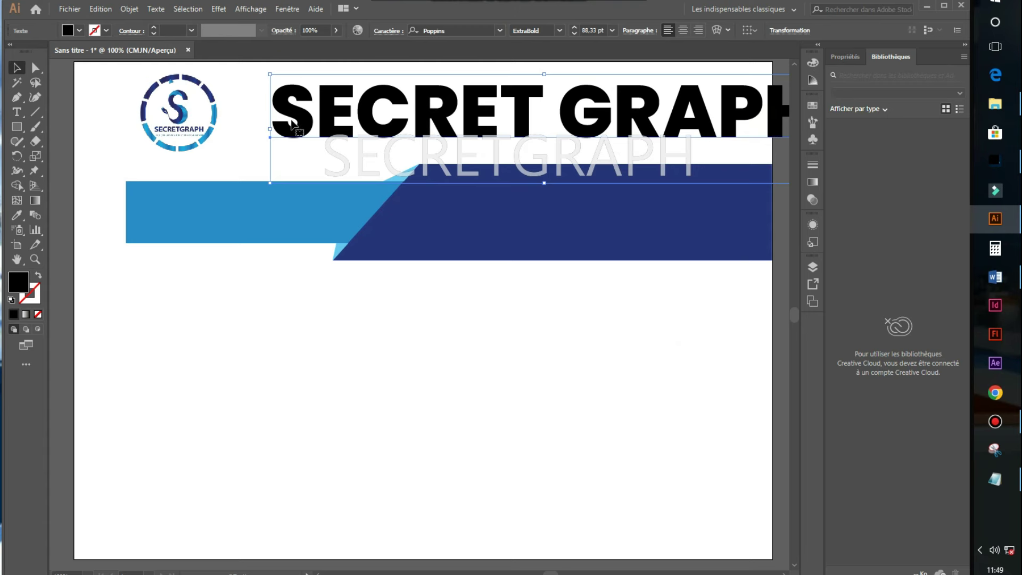
left_click_drag(270, 128, 323, 131)
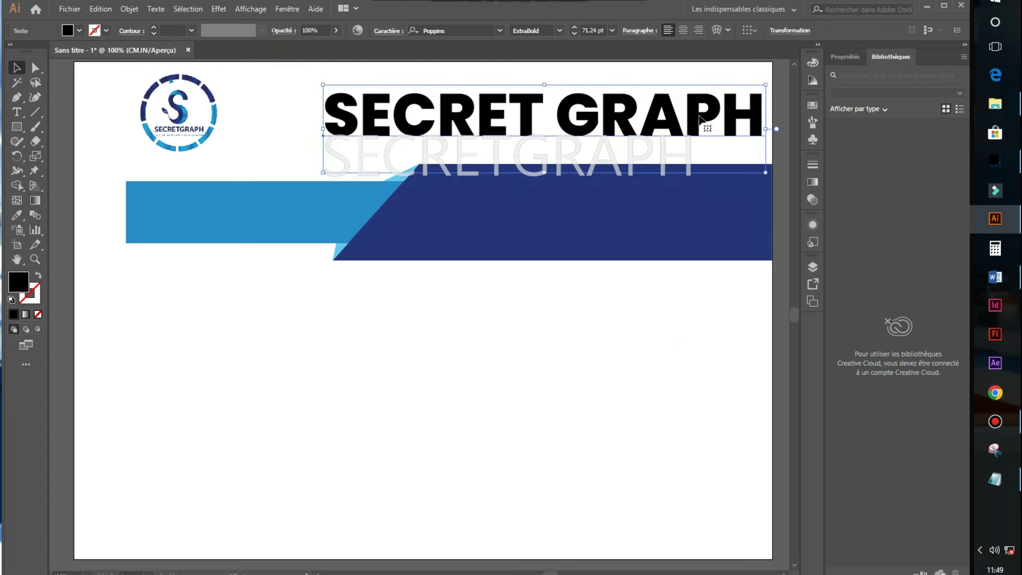
left_click_drag(699, 118, 644, 119)
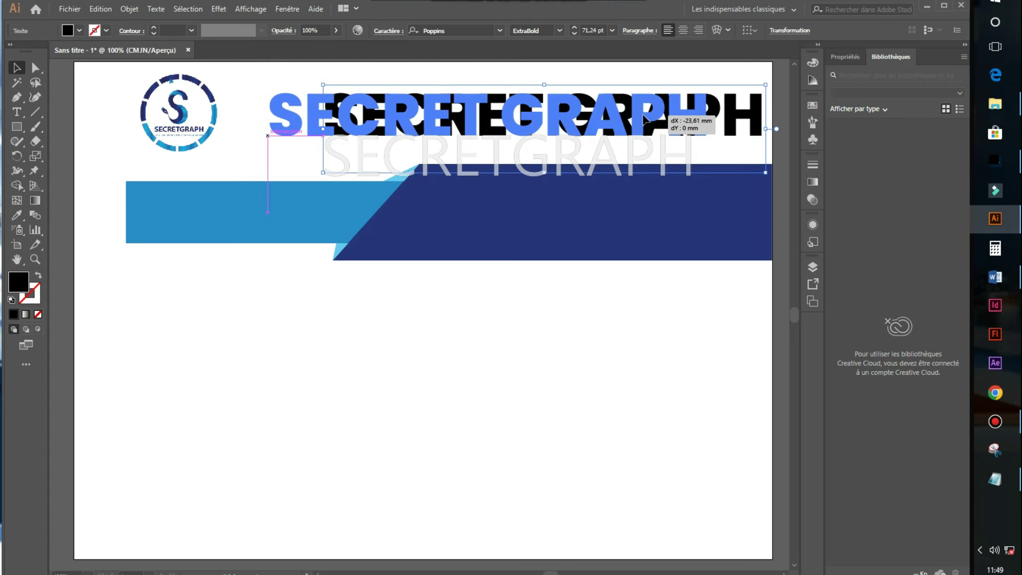
left_click_drag(644, 120, 653, 122)
- Colour the headline blue and Alt-drag a copy onto the navy band
left_click(78, 31)
left_click(57, 79)
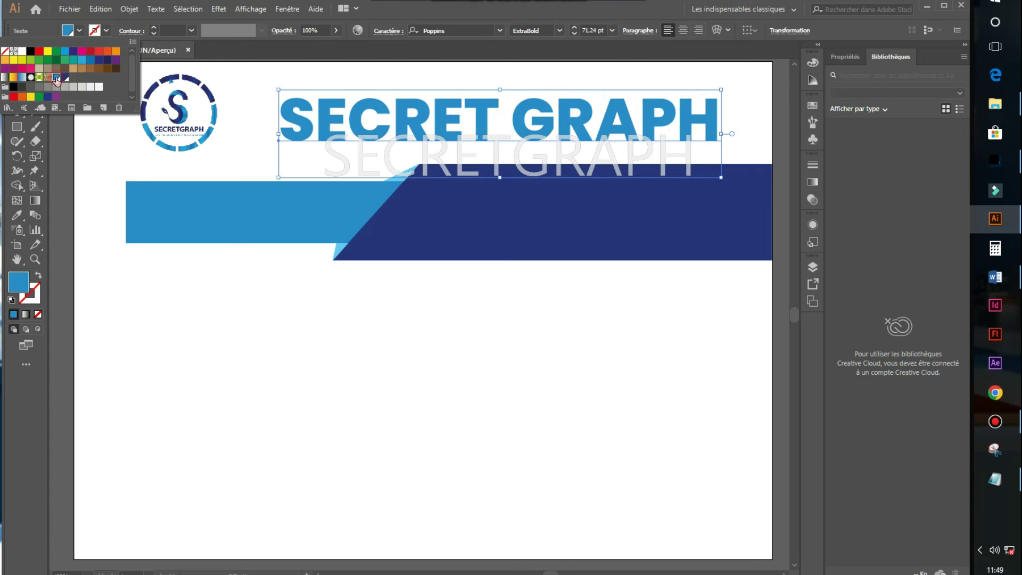
left_click(349, 362)
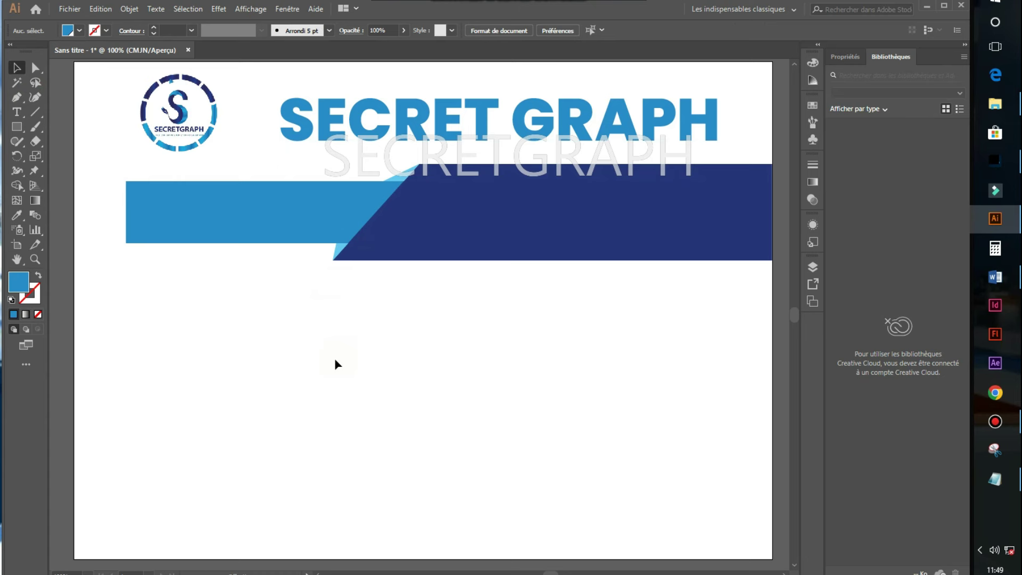
left_click_drag(560, 131, 628, 201)
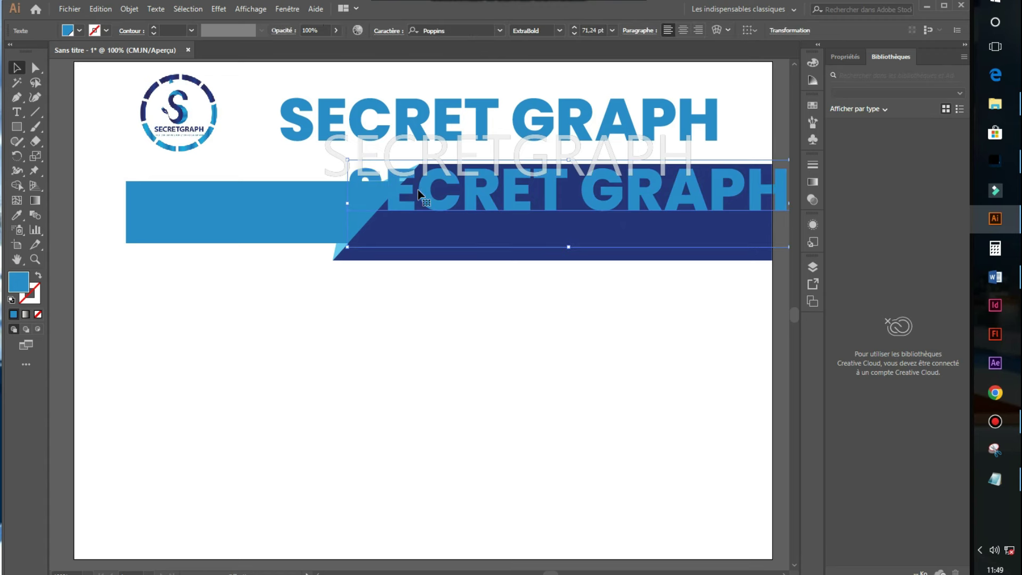
- Replace the copied heading's text with CERTIFICAT
double_click(472, 194)
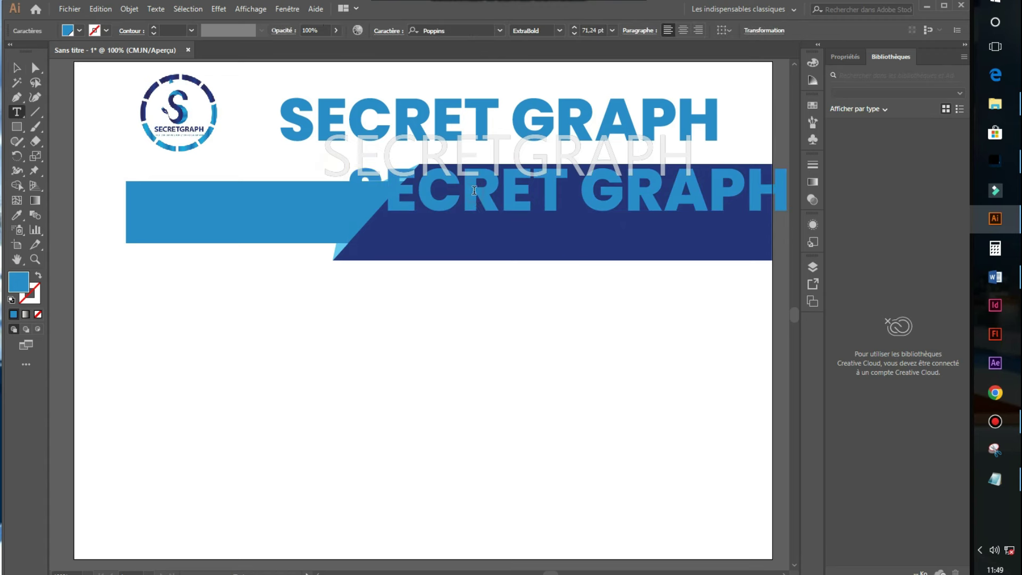
key("ctrl+a")
key("BackSpace")
type("E")
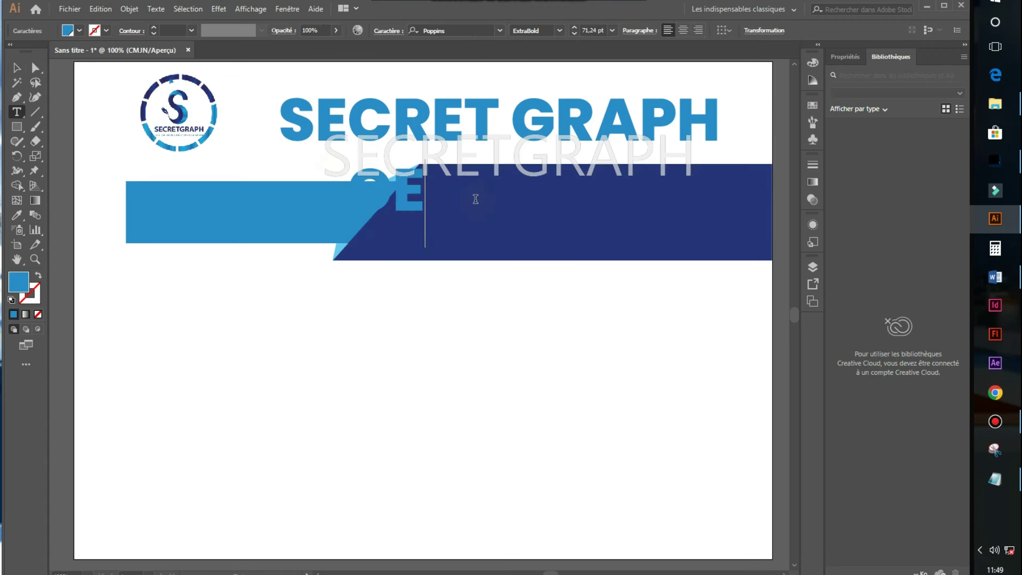
type("RTI")
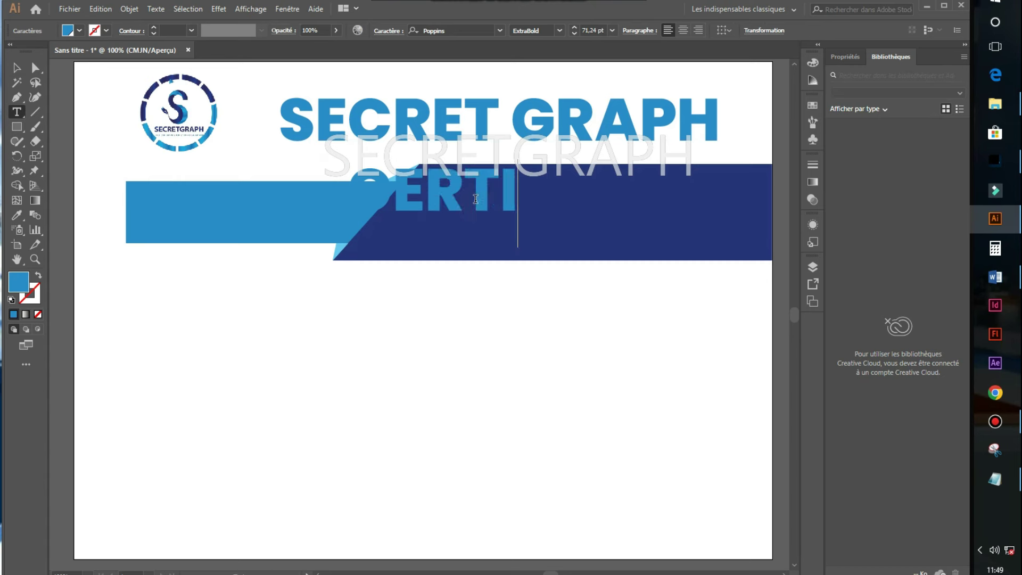
type("FICAT")
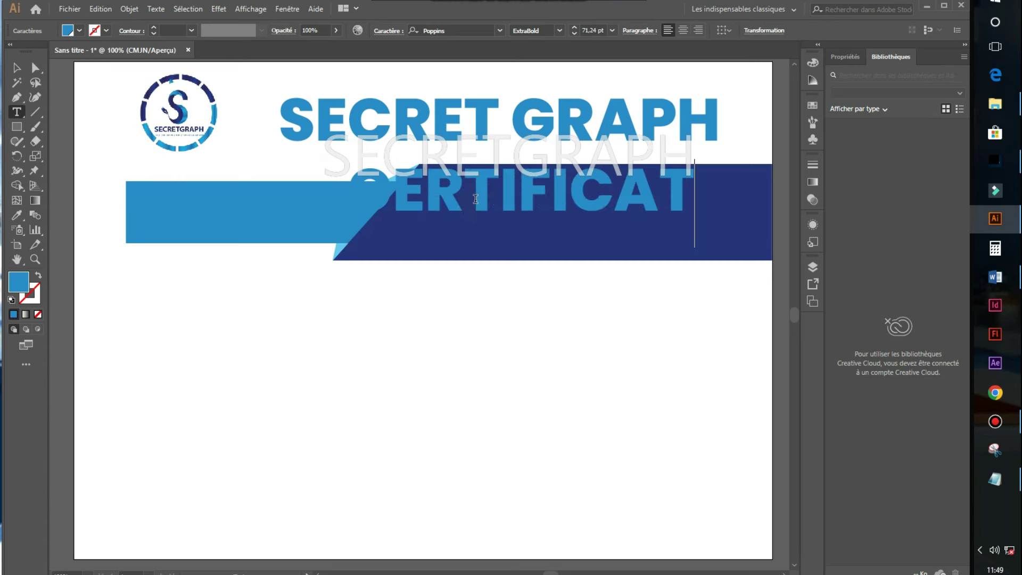
key("Escape")
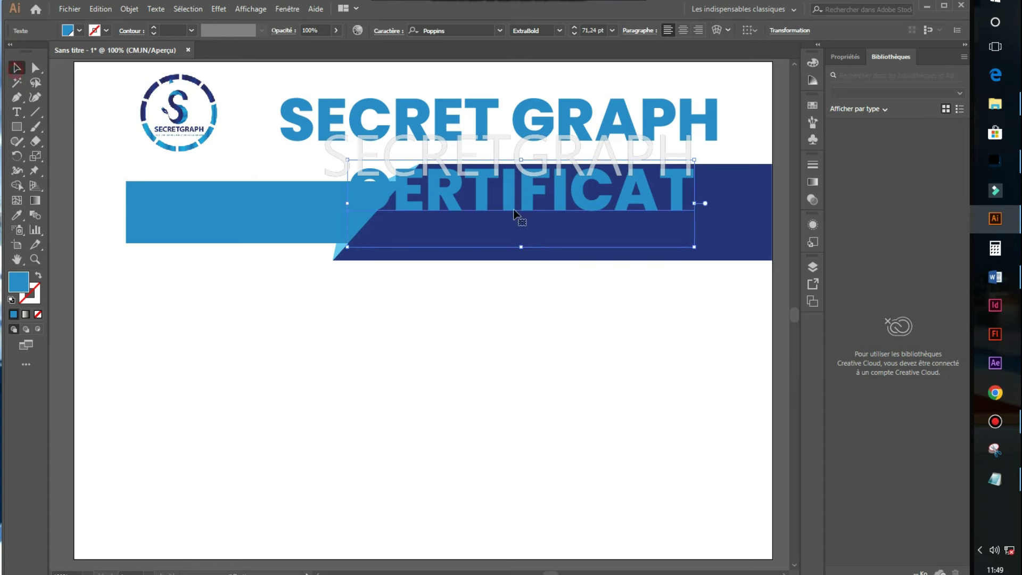
- Move CERTIFICAT to the navy band's right end and colour it white
left_click_drag(570, 194, 631, 202)
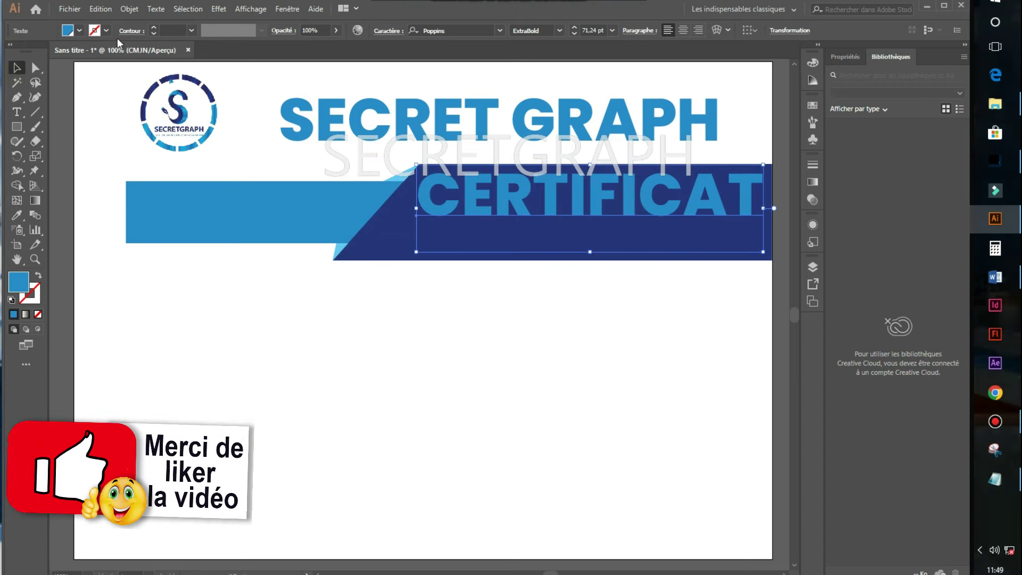
left_click(80, 30)
left_click(21, 51)
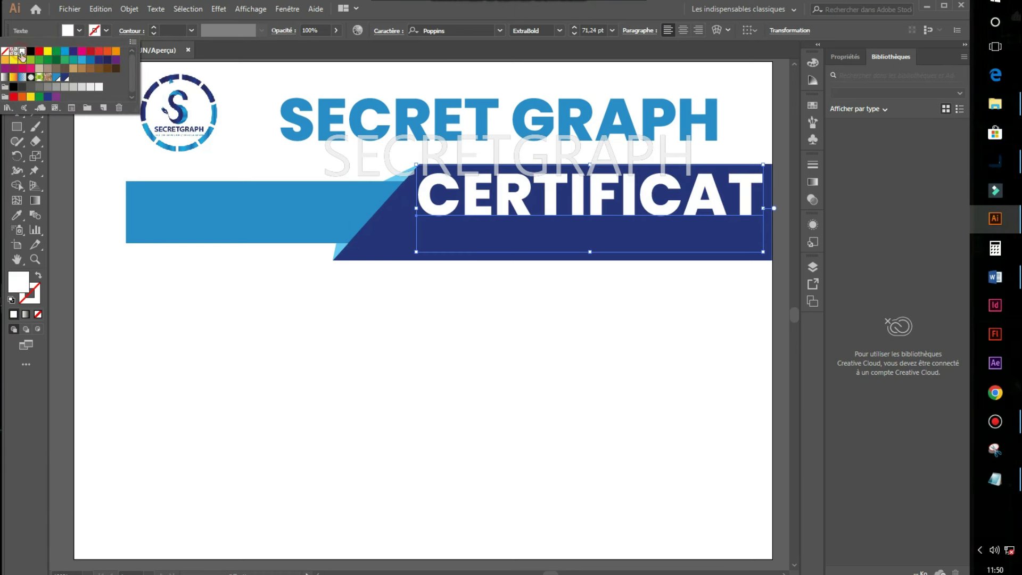
left_click(436, 313)
left_click(436, 314)
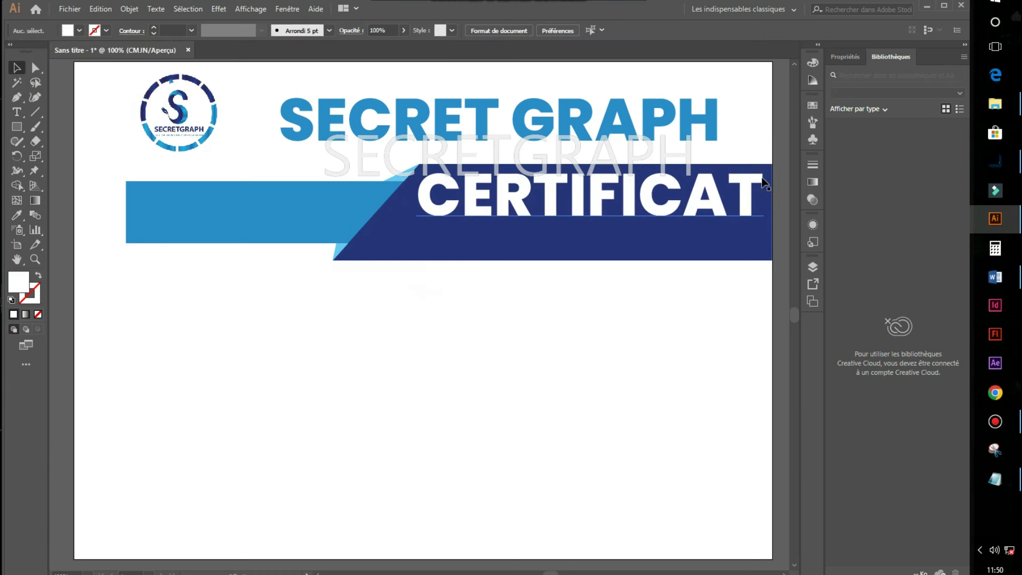
double_click(747, 206)
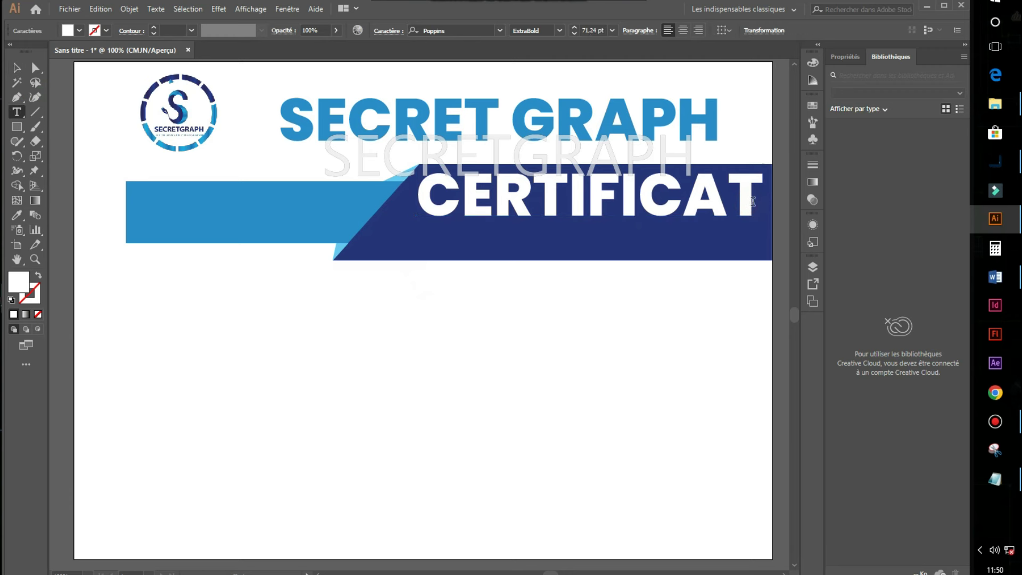
key("Return")
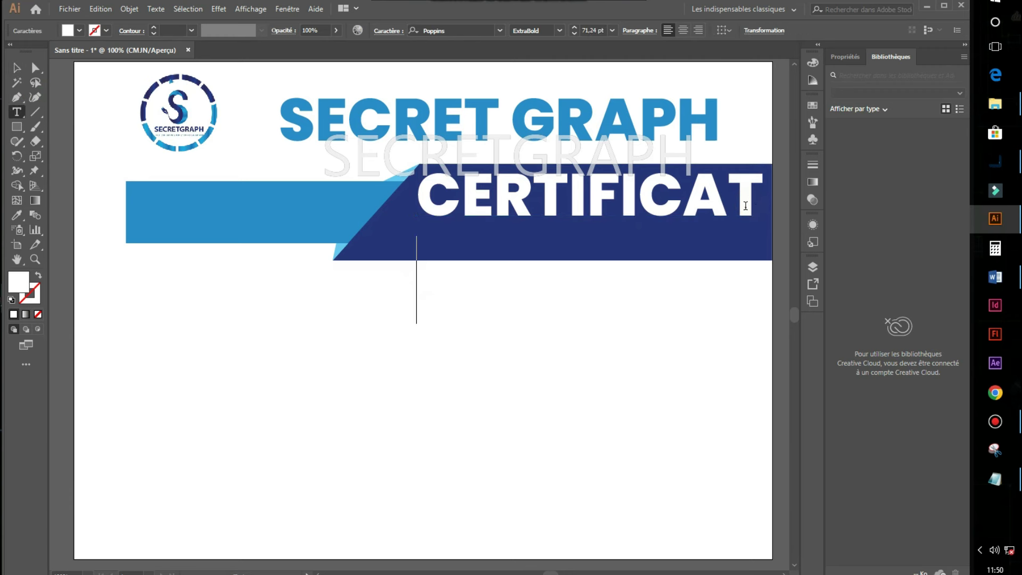
- Duplicate CERTIFICAT below the original and resize the copy to 56 pt
key("BackSpace")
left_click(17, 68)
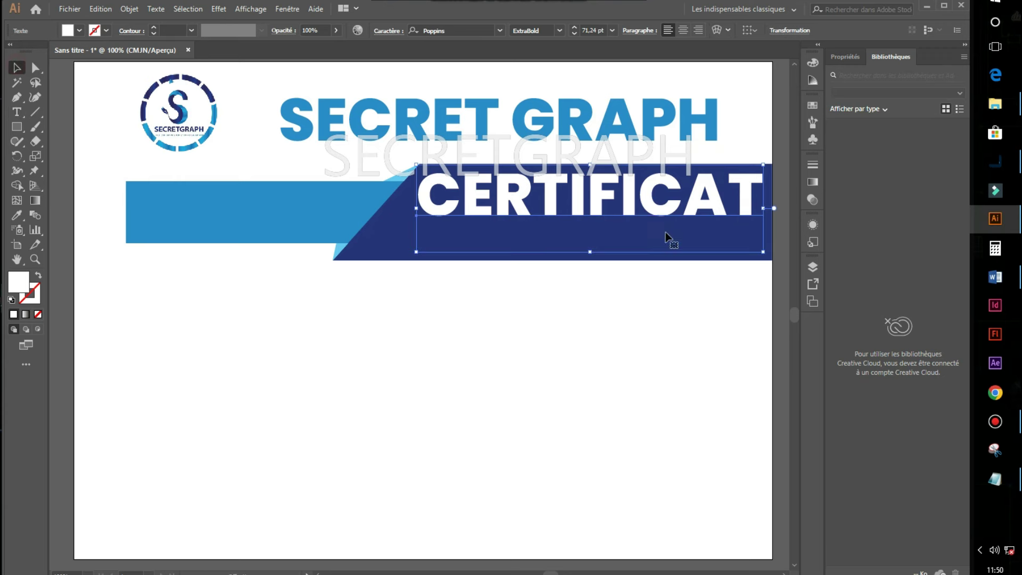
left_click_drag(645, 207, 630, 342)
key("t")
left_click(626, 333)
double_click(625, 341)
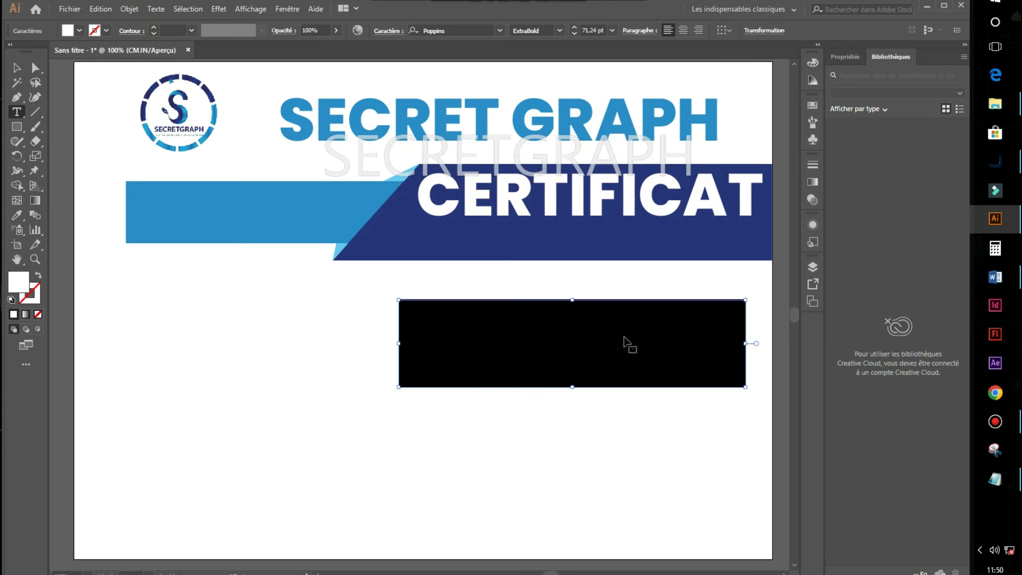
left_click(573, 34)
left_click(573, 33)
left_click(527, 360)
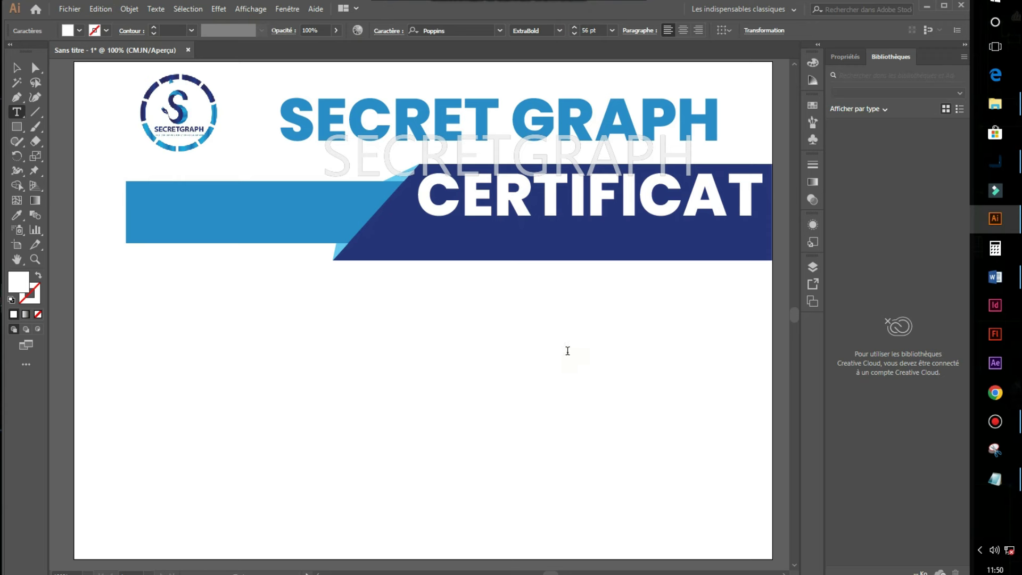
- Move the smaller copy under CERTIFICAT and retype it as DE PARTICIPATION
left_click_drag(575, 342, 638, 253)
left_click(638, 250)
key("ctrl+a")
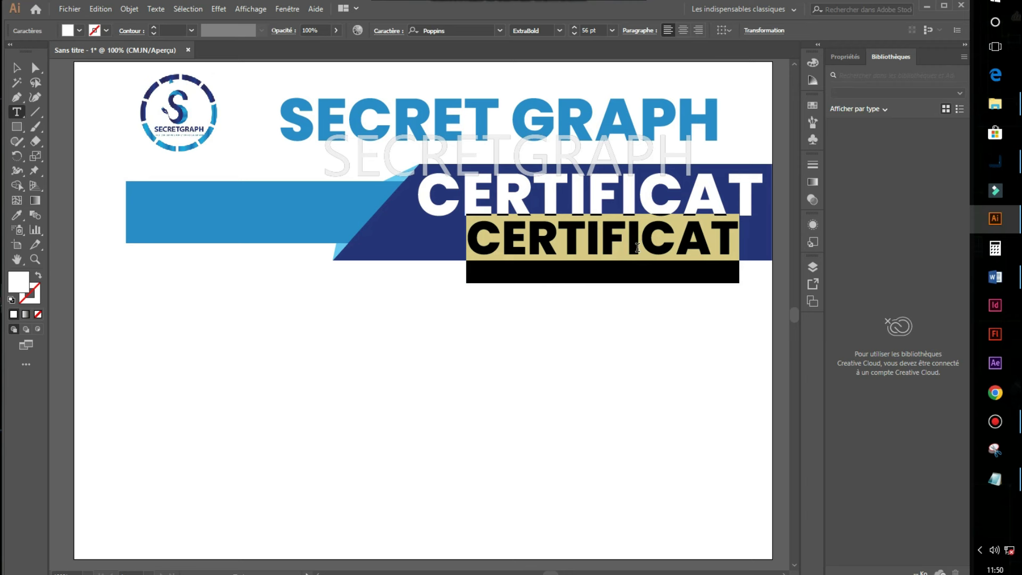
type("DE ")
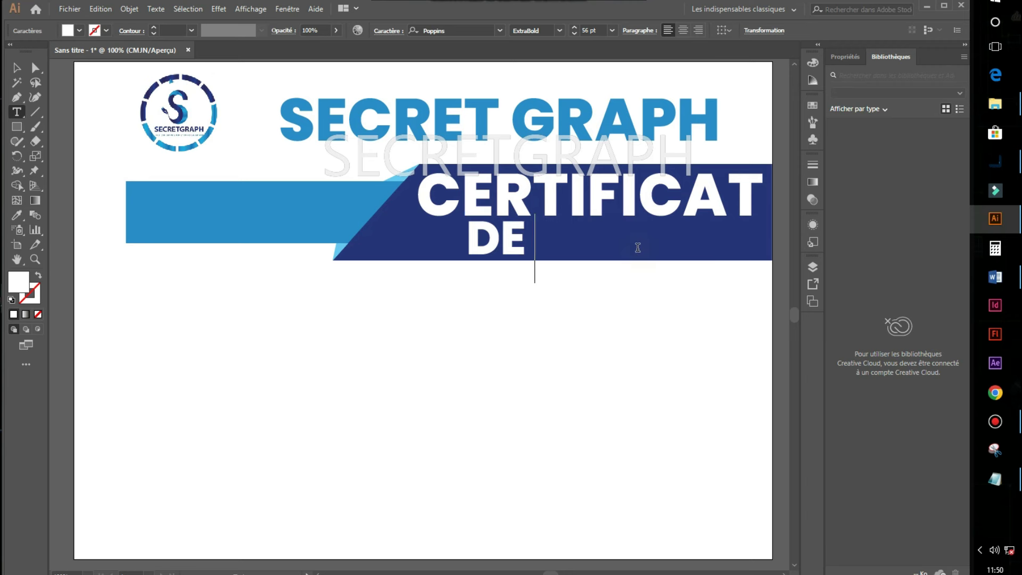
type("PARTI")
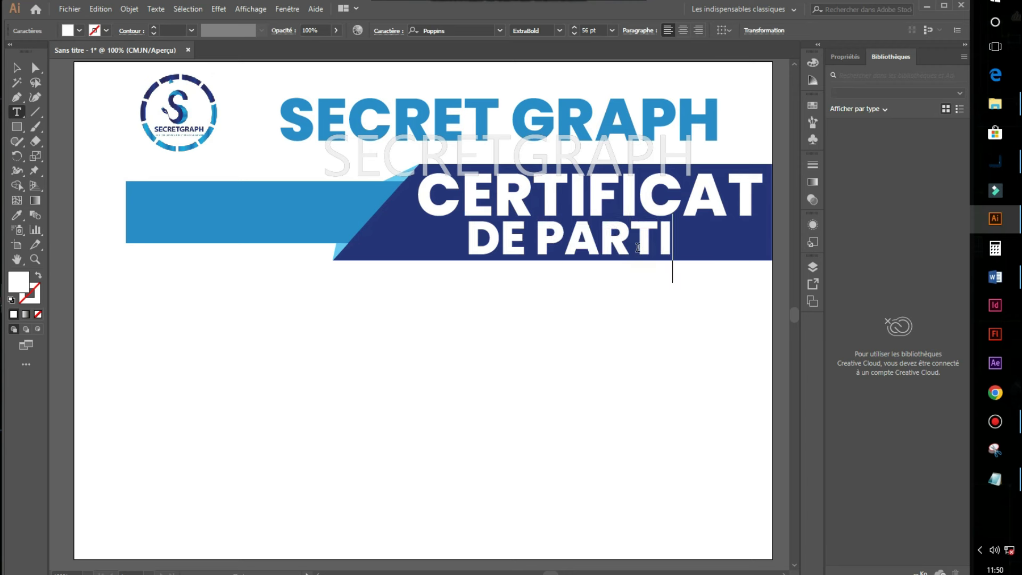
type("CIPATI")
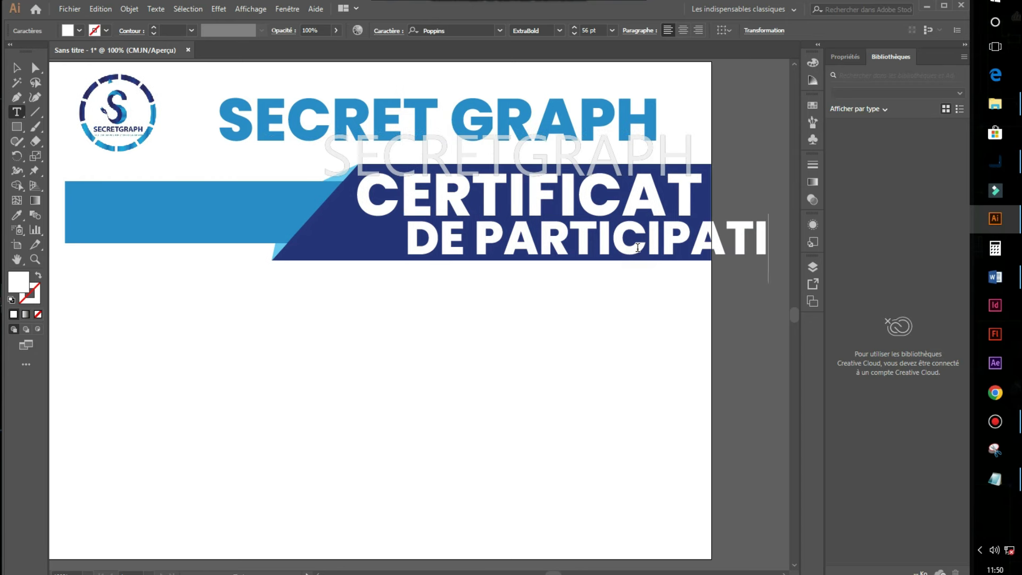
type("ON")
left_click(17, 67)
- Shift DE PARTICIPATION left to fit the band and set it to Light weight
left_click(652, 248)
left_click_drag(652, 247, 538, 264)
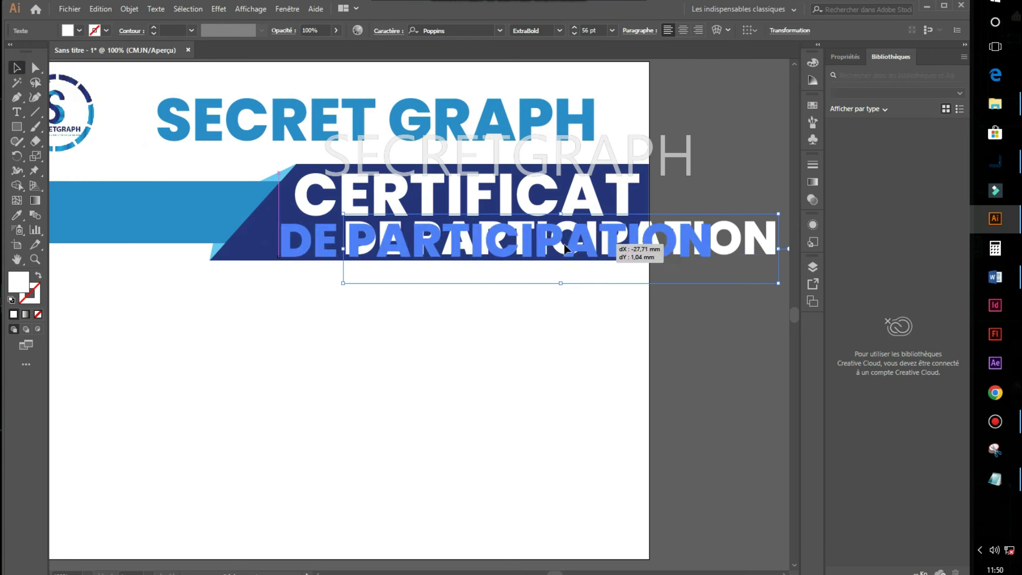
left_click(559, 31)
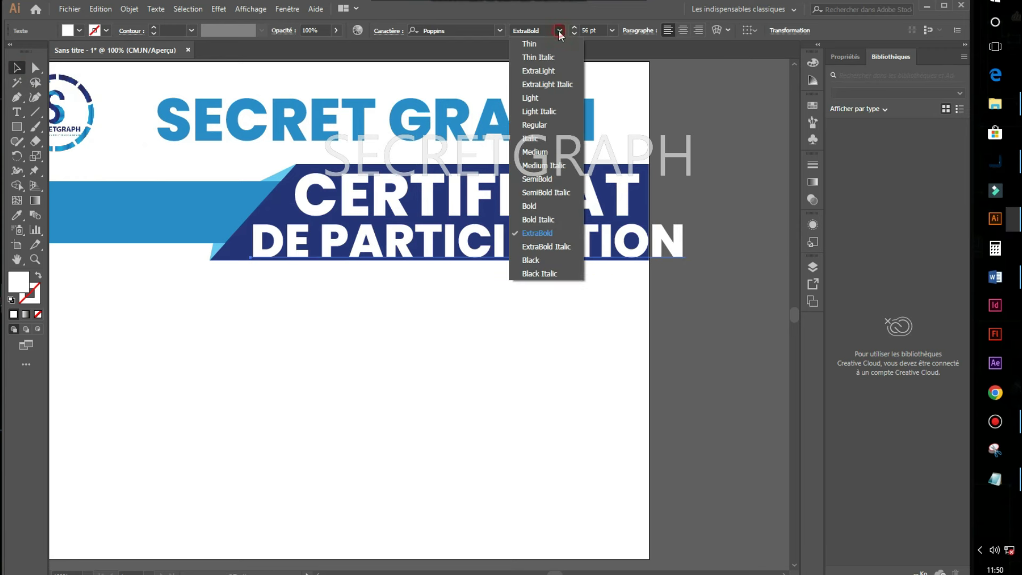
left_click(555, 98)
left_click(382, 491)
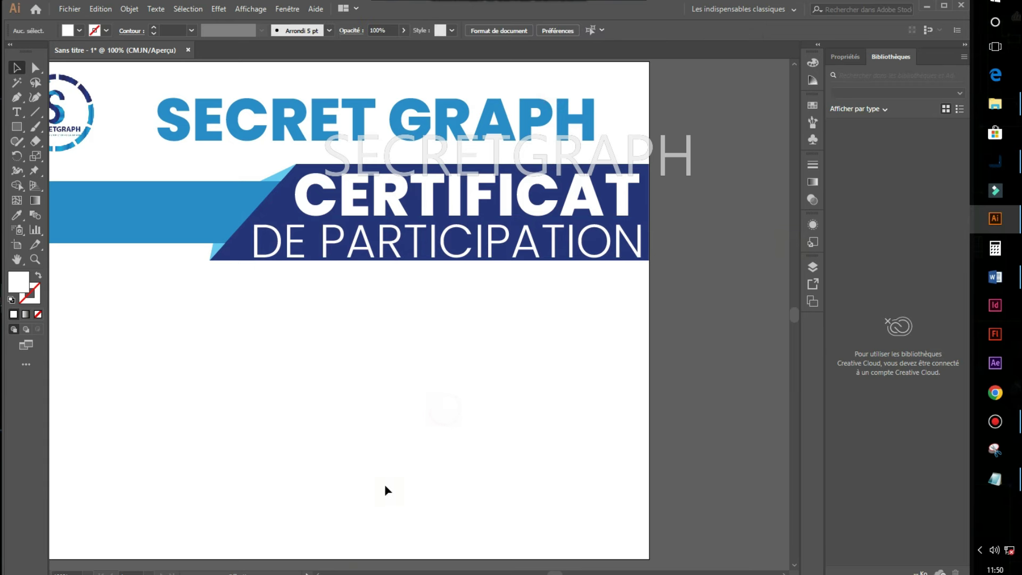
- Draw a tall narrow rectangle down the page's left side
scroll(320, 571, "left", 2)
scroll(319, 571, "left", 2)
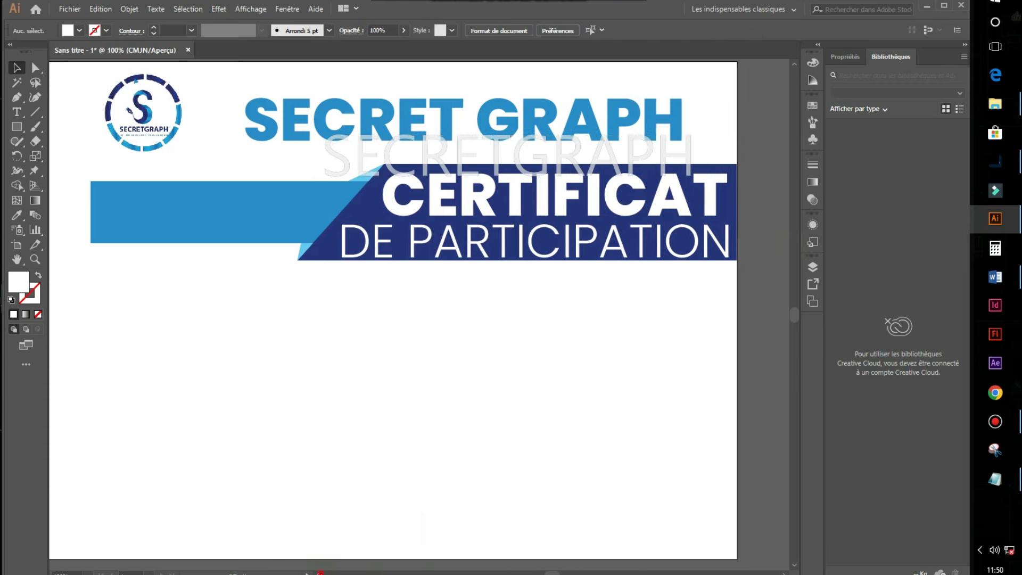
scroll(319, 571, "left", 2)
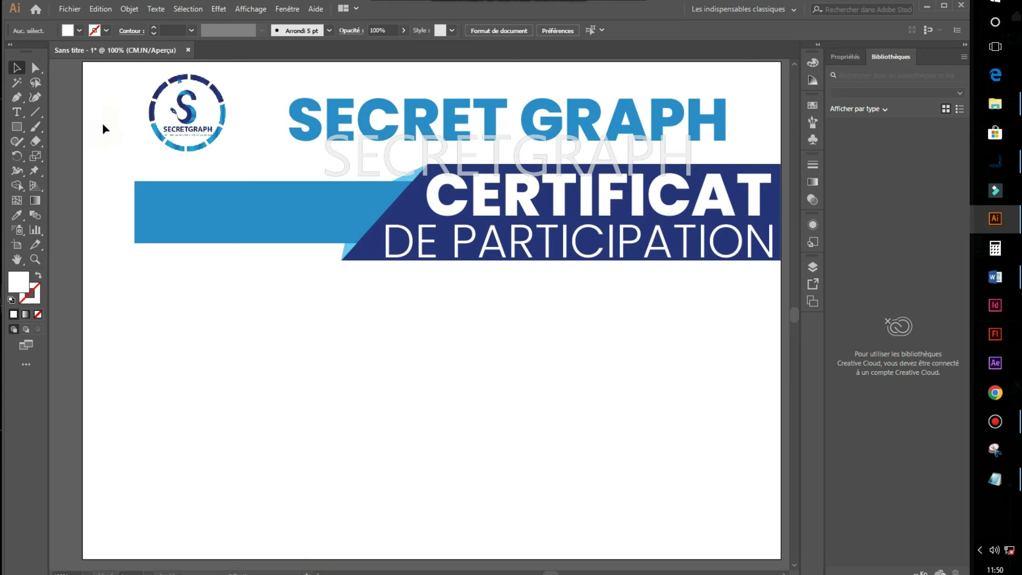
left_click(17, 127)
left_click_drag(159, 165, 228, 521)
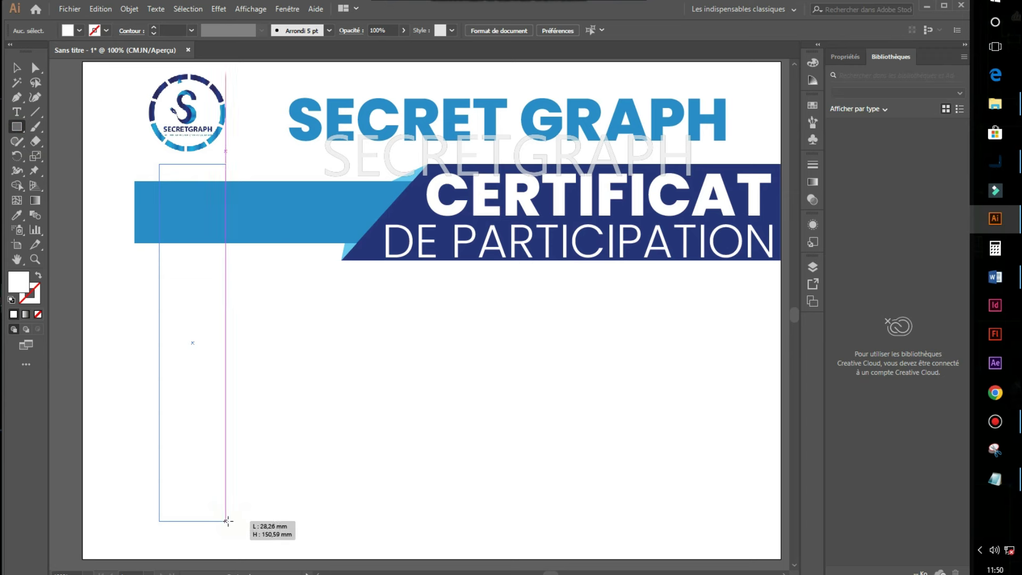
left_click(16, 68)
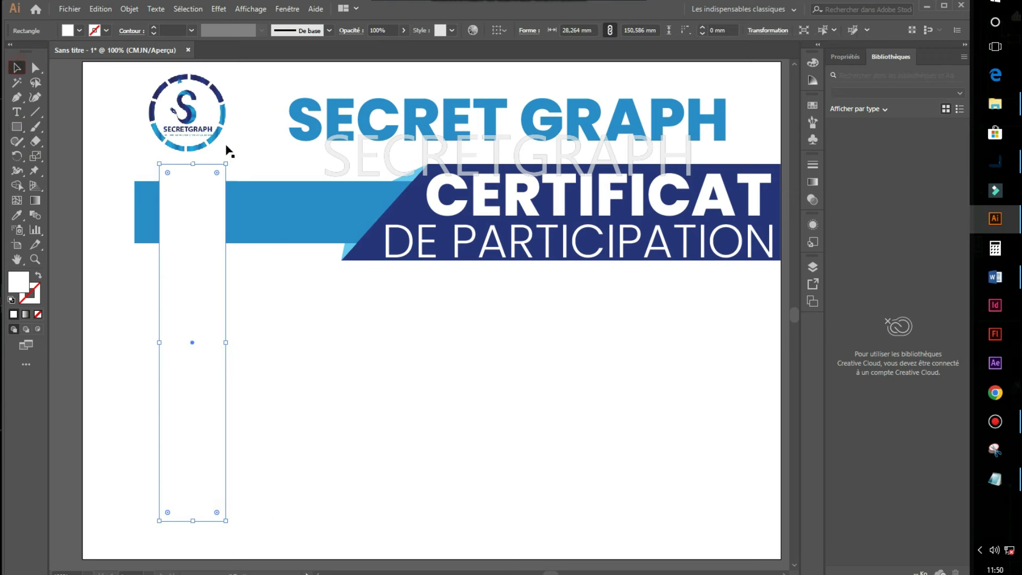
left_click_drag(193, 163, 193, 181)
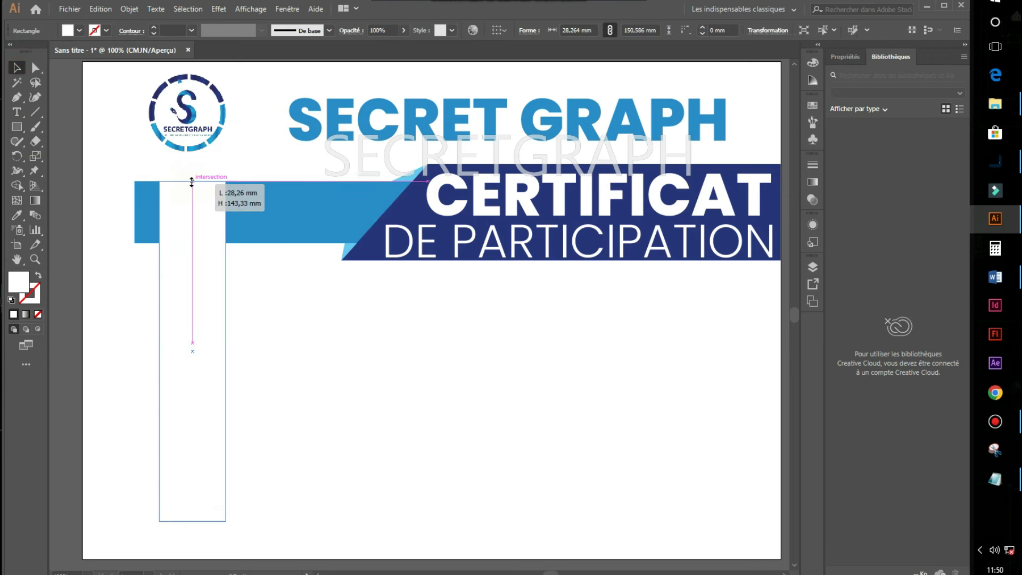
- Send the rectangle behind the blue banner and give it a light grey fill
right_click(210, 327)
mouse_move(248, 517)
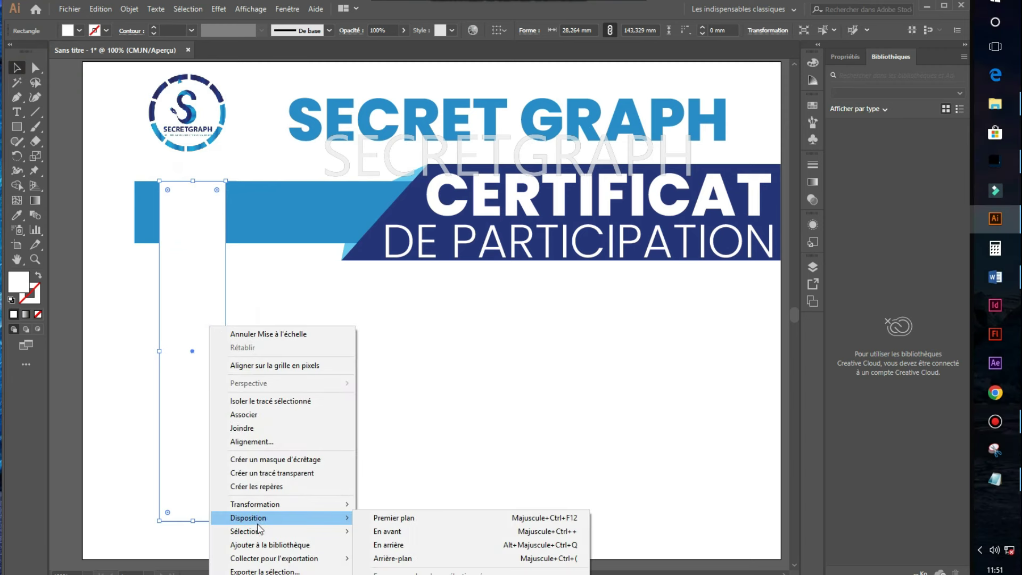
left_click(394, 558)
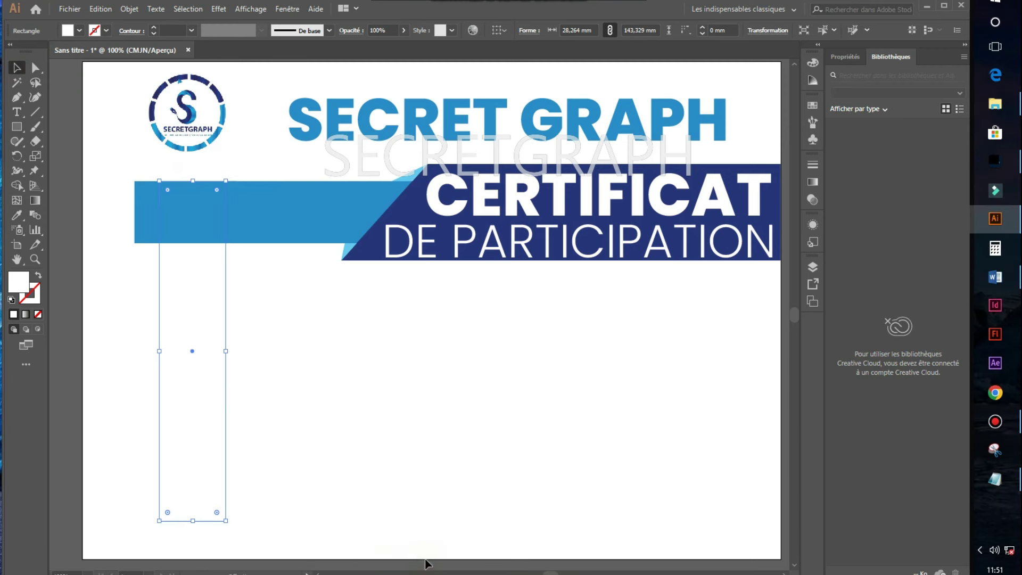
left_click(79, 30)
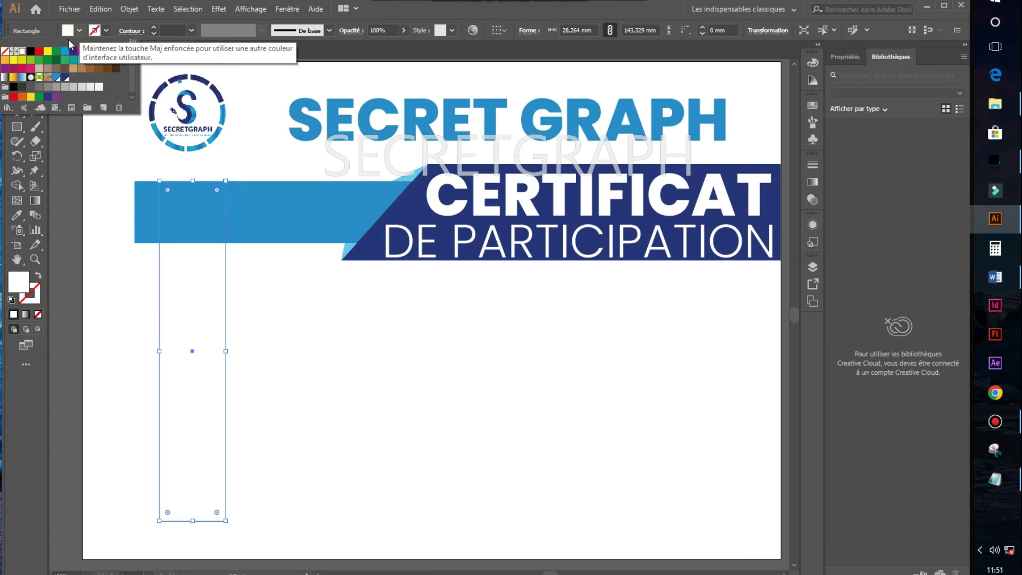
left_click(80, 88)
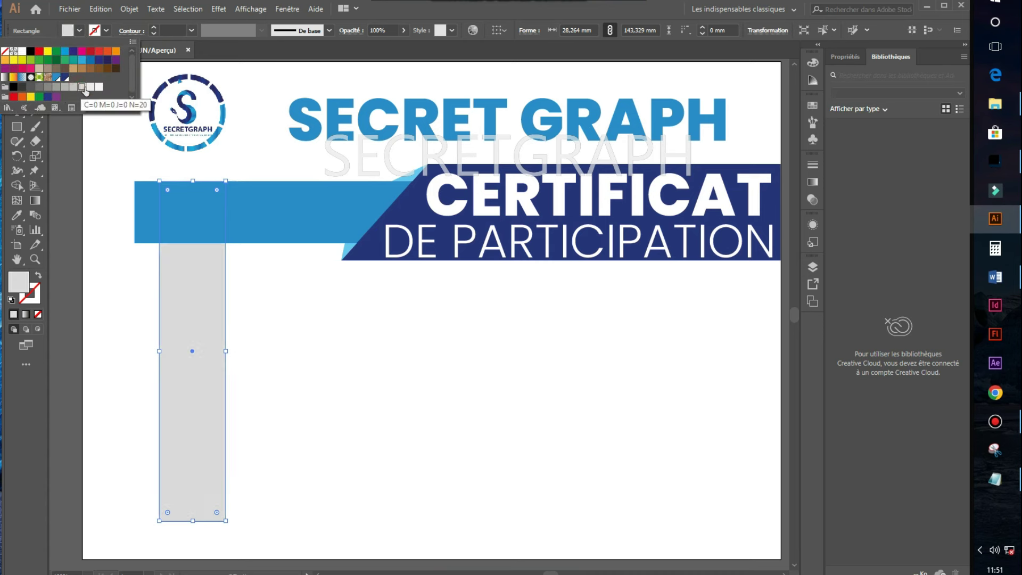
left_click(99, 88)
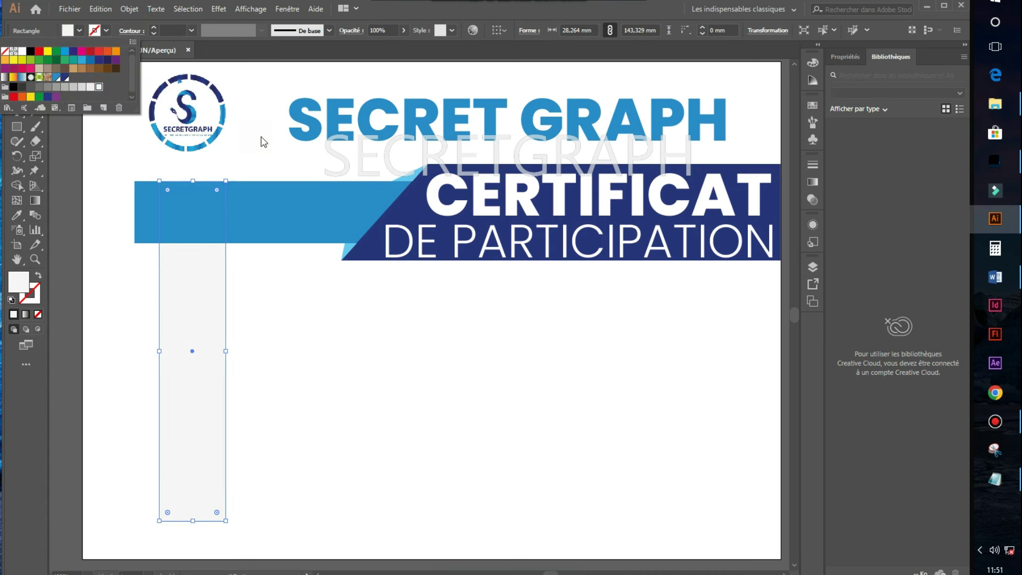
- Give the rectangle a grey outline 16 pt thick
left_click(107, 31)
left_click(64, 87)
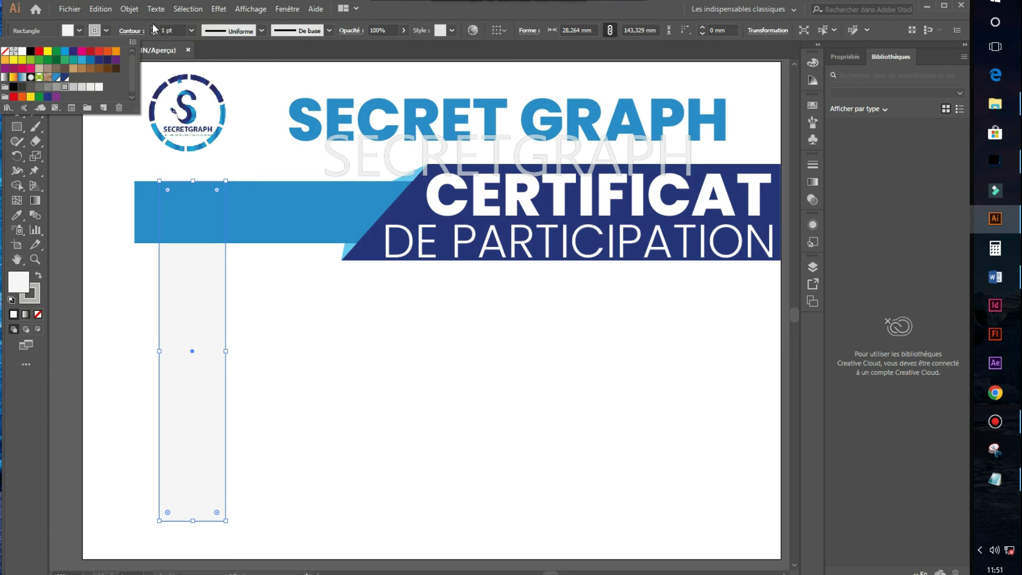
left_click(154, 29)
left_click(154, 29)
left_click(153, 30)
left_click(154, 27)
left_click(154, 27)
left_click(153, 27)
left_click(109, 95)
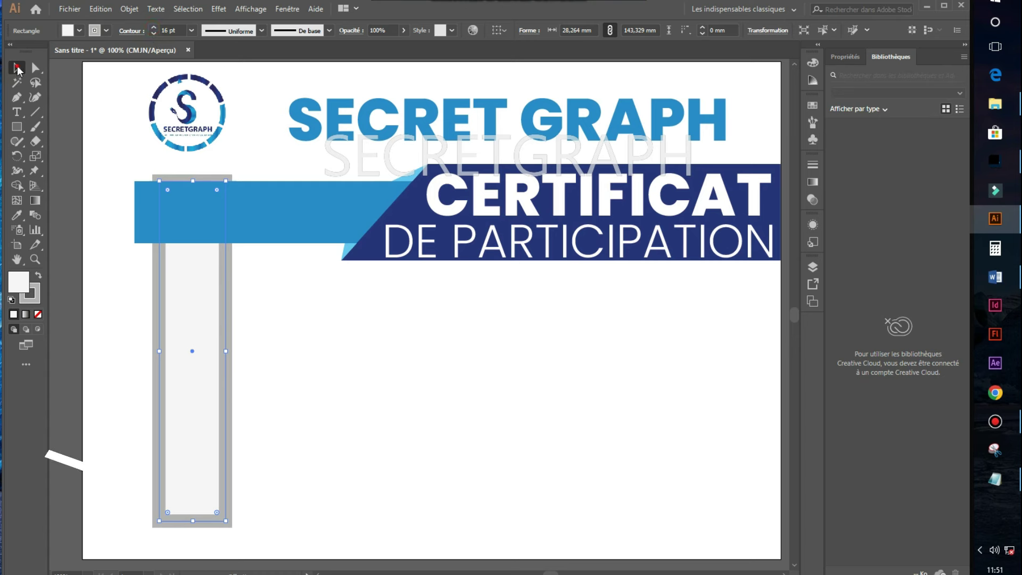
- Nudge the ribbon down and shorten it from its bottom end
left_click_drag(203, 296, 203, 305)
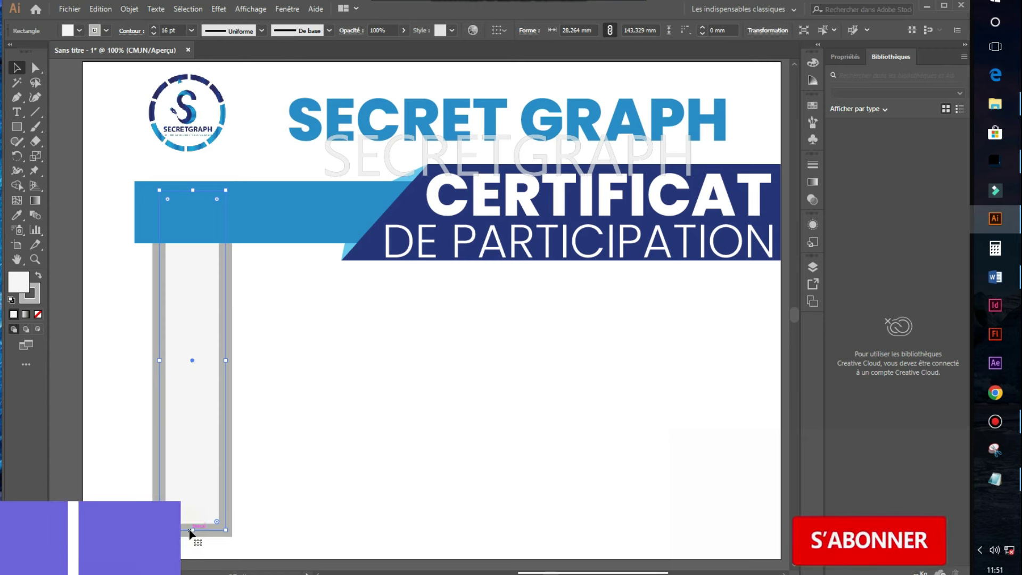
left_click_drag(193, 530, 196, 496)
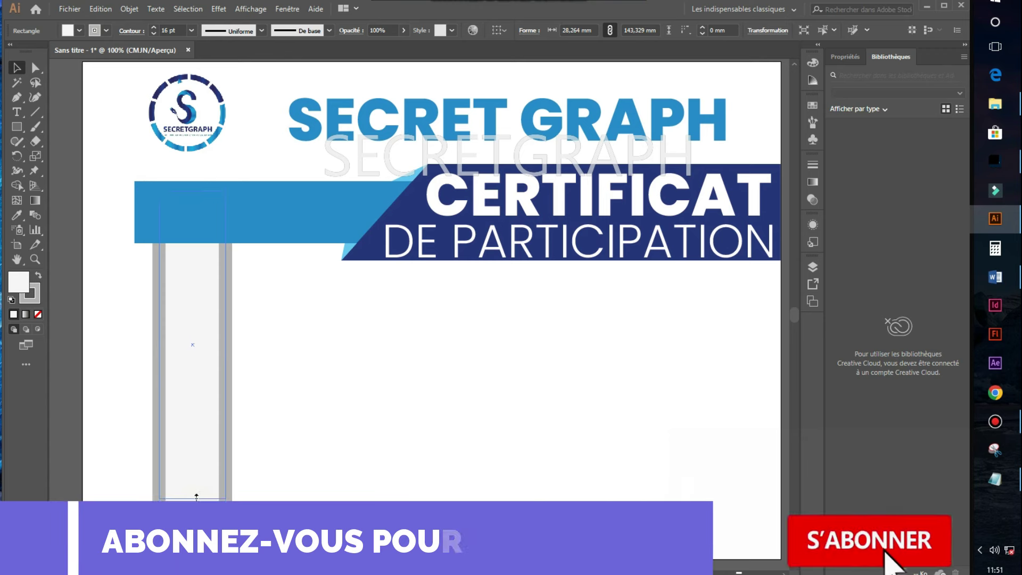
left_click(413, 444)
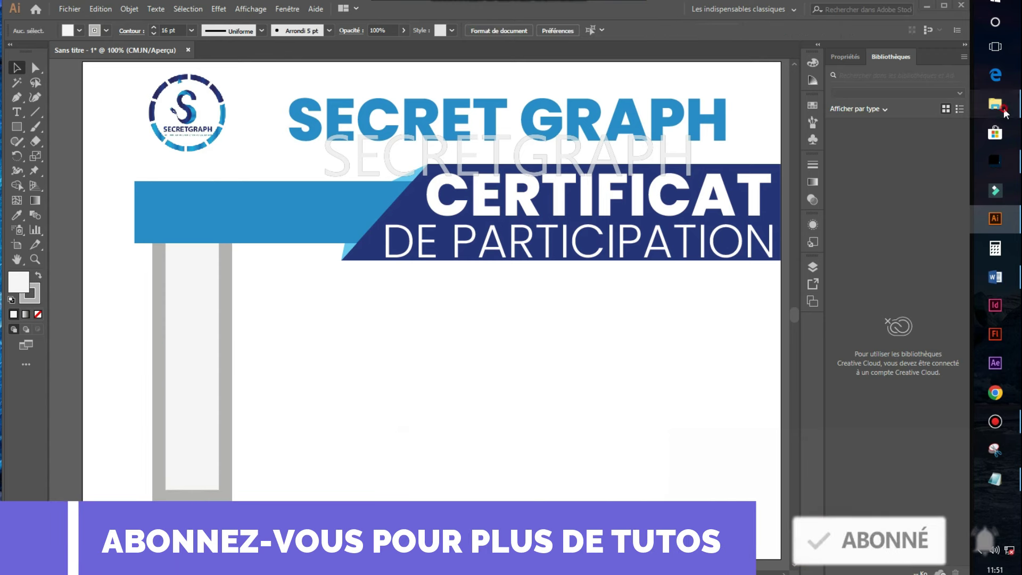
left_click(995, 104)
- Place the medal PNG on the artboard, scaled down to sit at the ribbon's bottom end
mouse_move(594, 146)
left_mouse_down()
mouse_move(662, 381)
mouse_move(248, 412)
left_mouse_up()
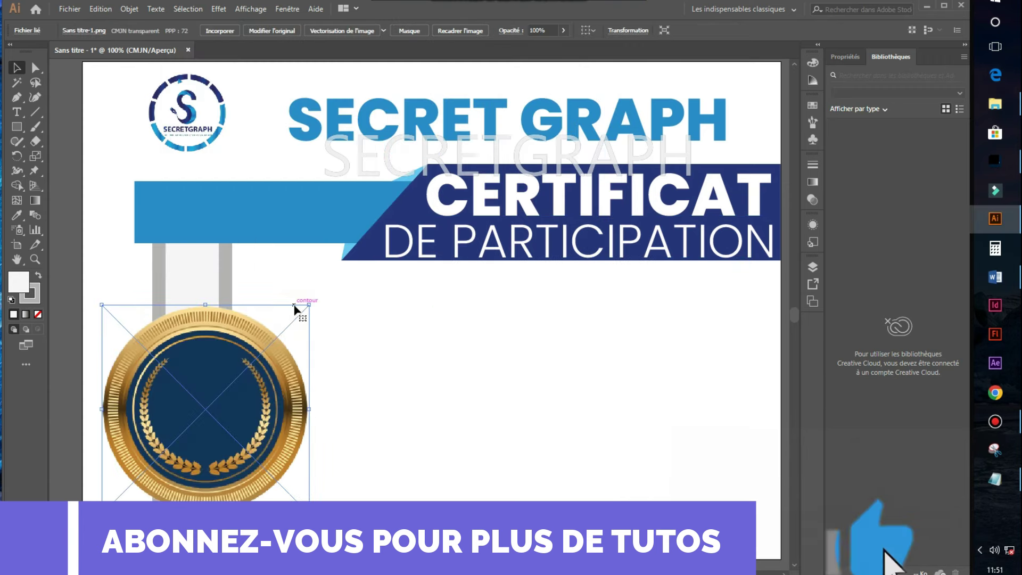
left_click_drag(307, 304, 232, 415)
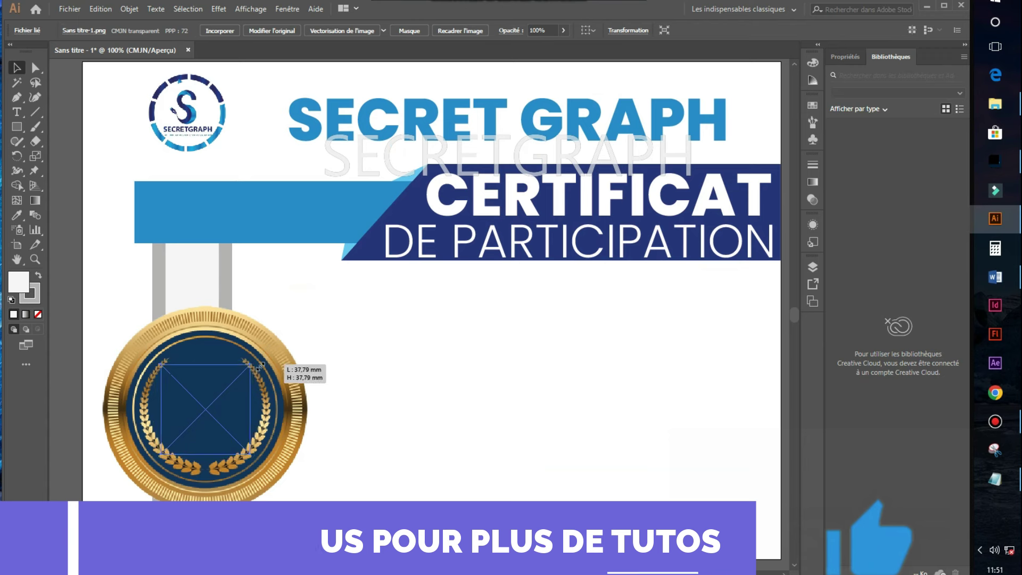
mouse_move(198, 498)
left_mouse_down()
mouse_move(216, 462)
mouse_move(225, 476)
left_mouse_up()
left_click_drag(237, 432, 252, 422)
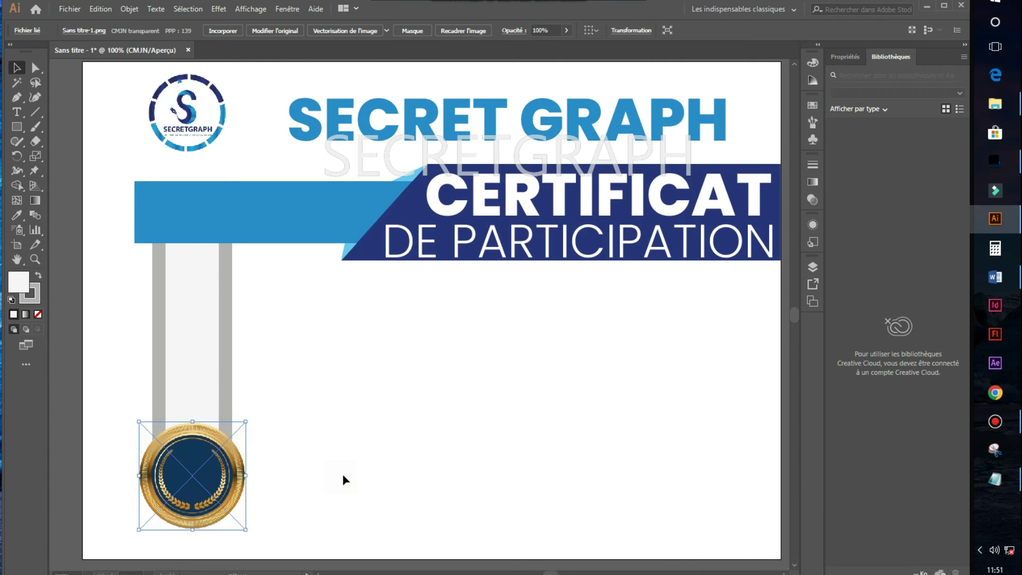
left_click(358, 471)
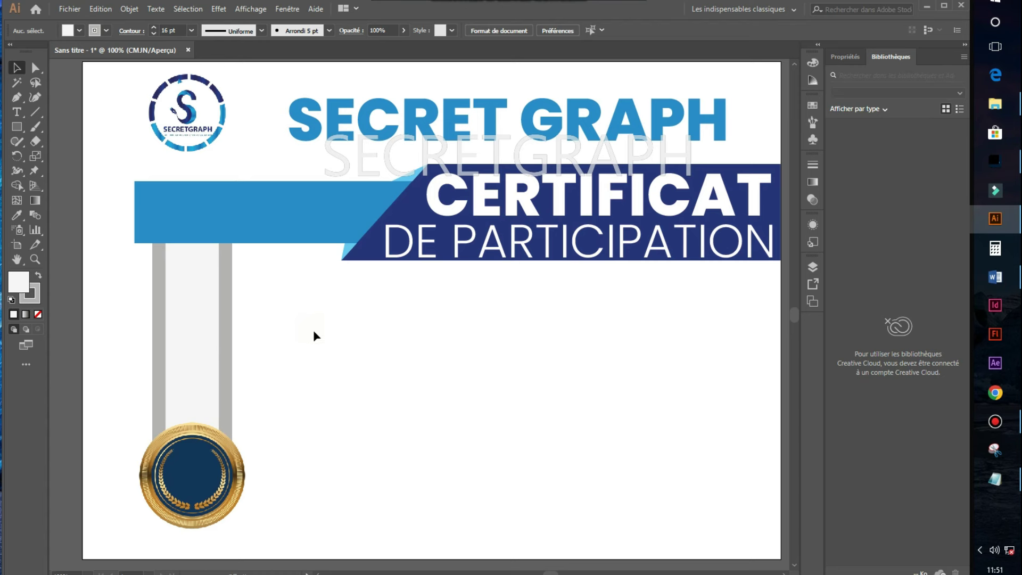
- Add a new text line reading 'Décerné' below DE PARTICIPATION, correcting the mistyped 'd2CER'
left_click(16, 112)
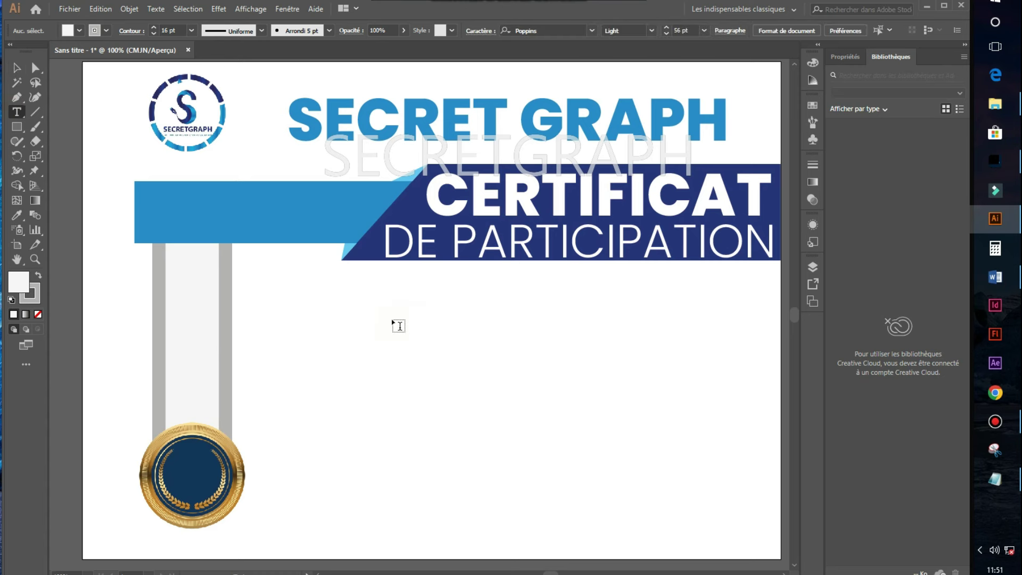
left_click(423, 297)
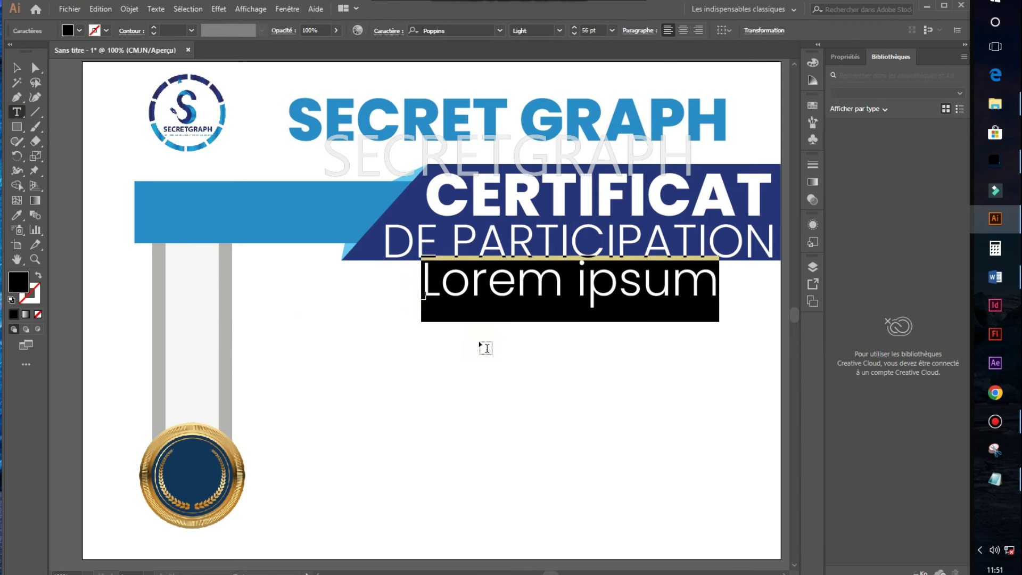
type("d")
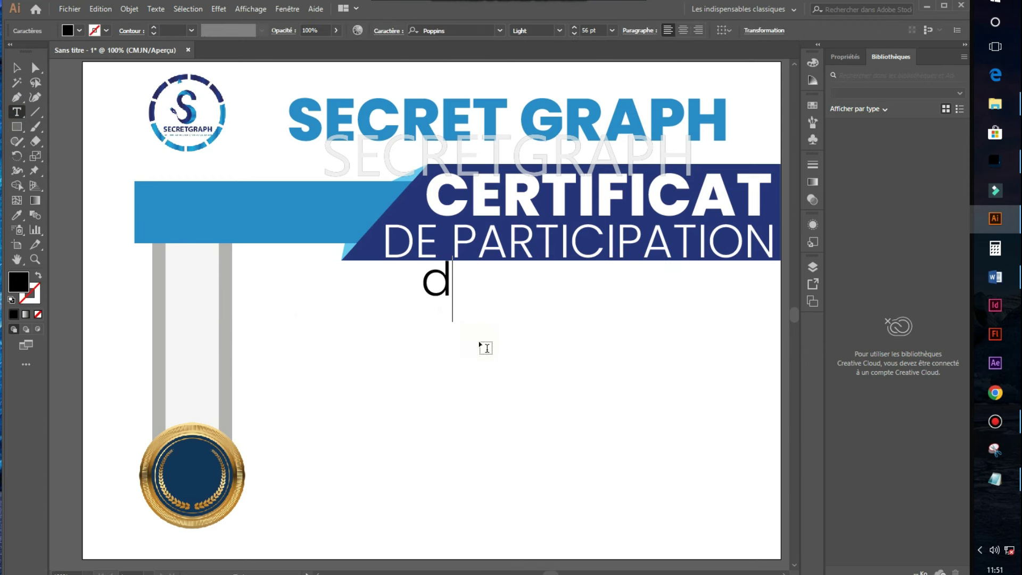
type("2CER")
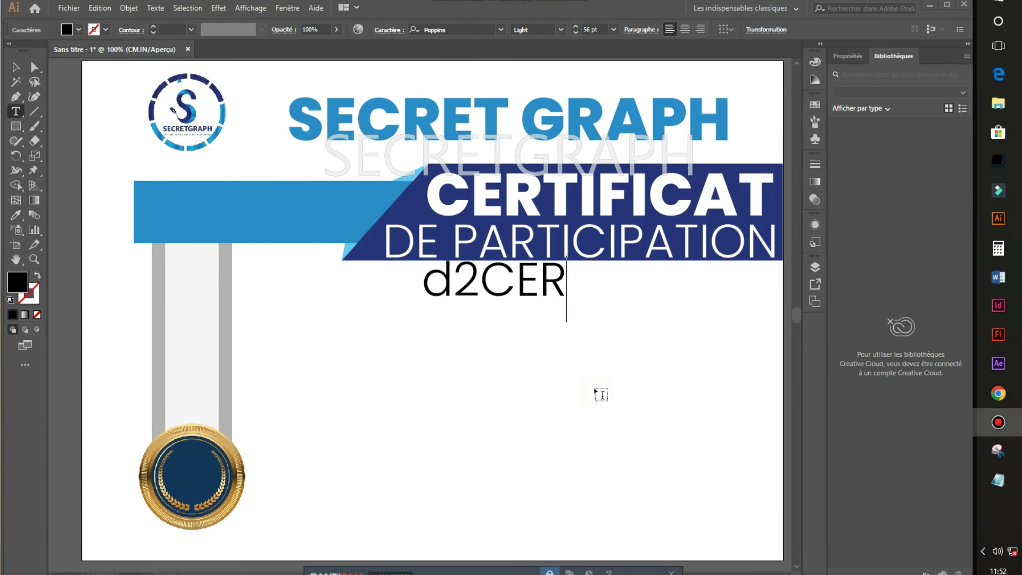
left_click(573, 282)
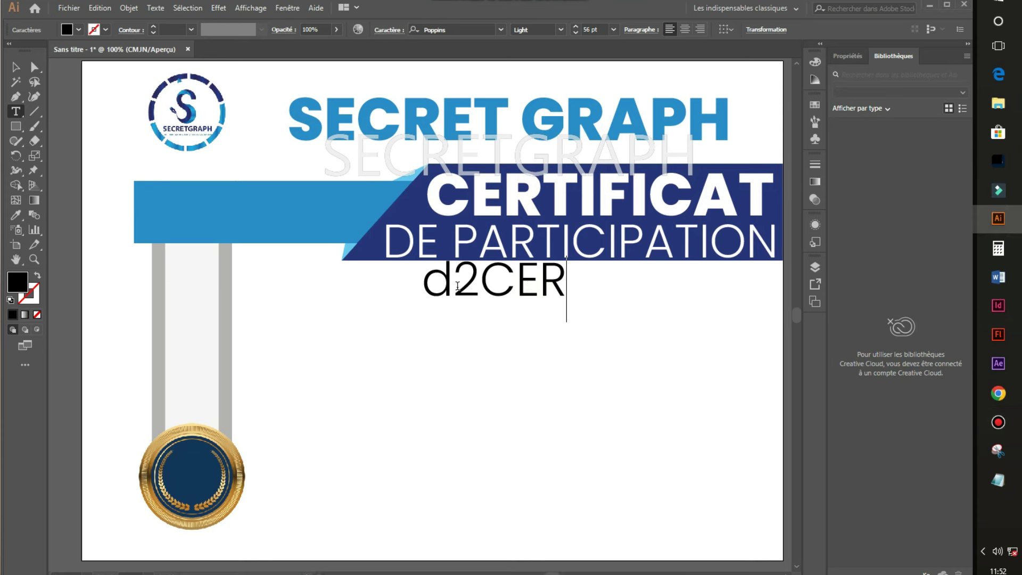
left_click_drag(565, 280, 350, 278)
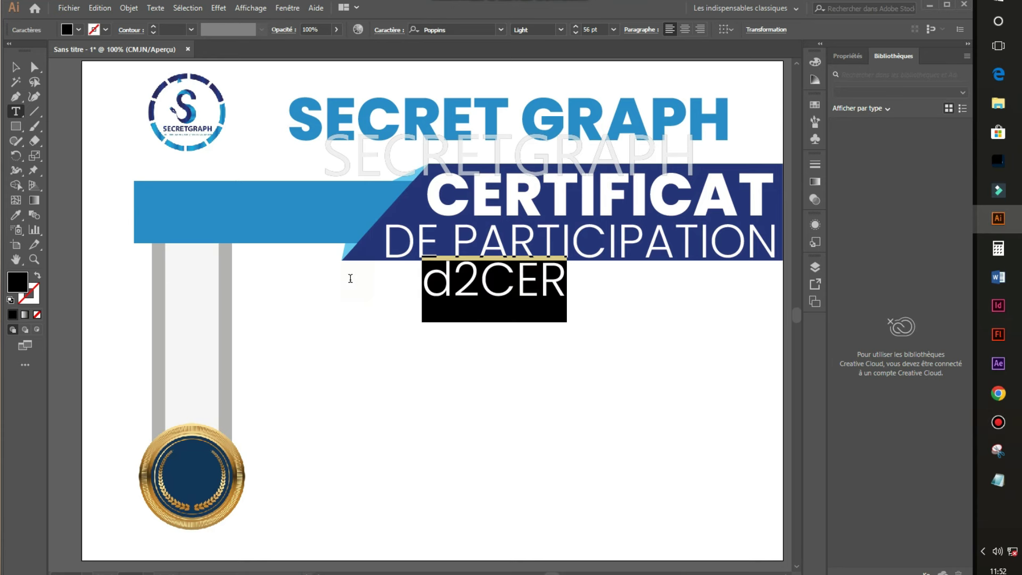
type("d")
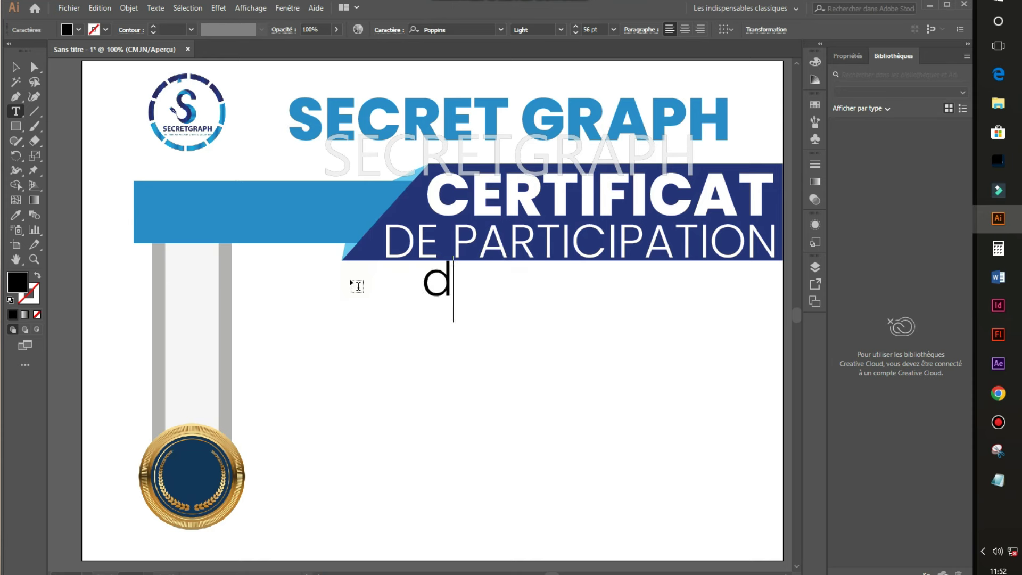
key("BackSpace")
type("Décerné")
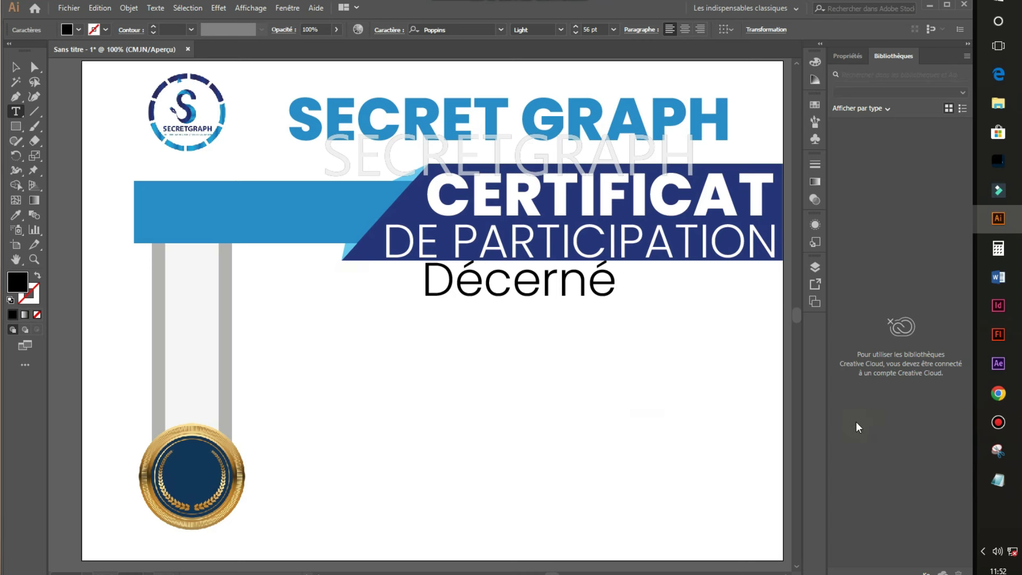
key("ctrl+minus")
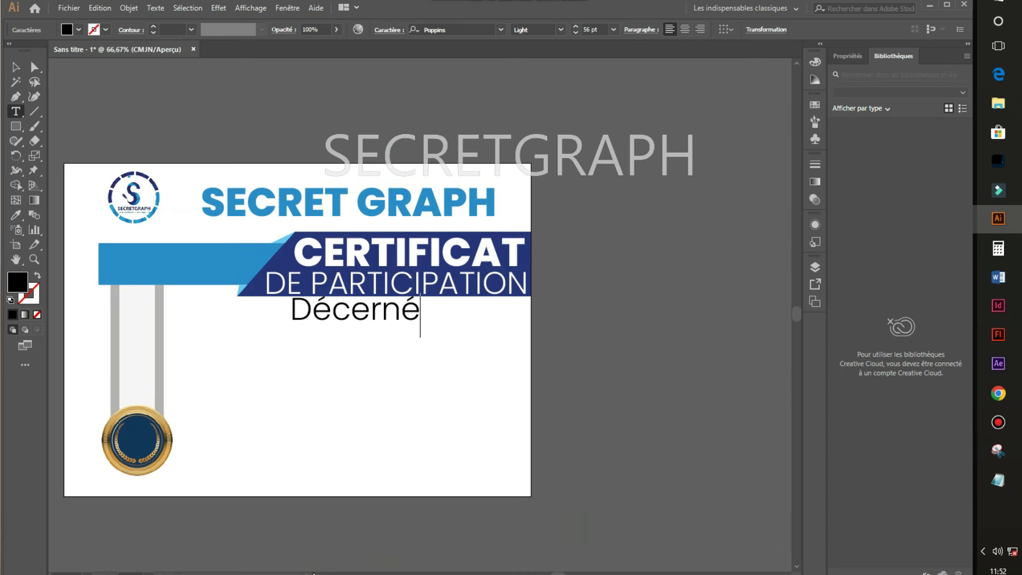
scroll(313, 574, "left", 5)
- Shrink Décerné to about half size and move it under the banner
key("Escape")
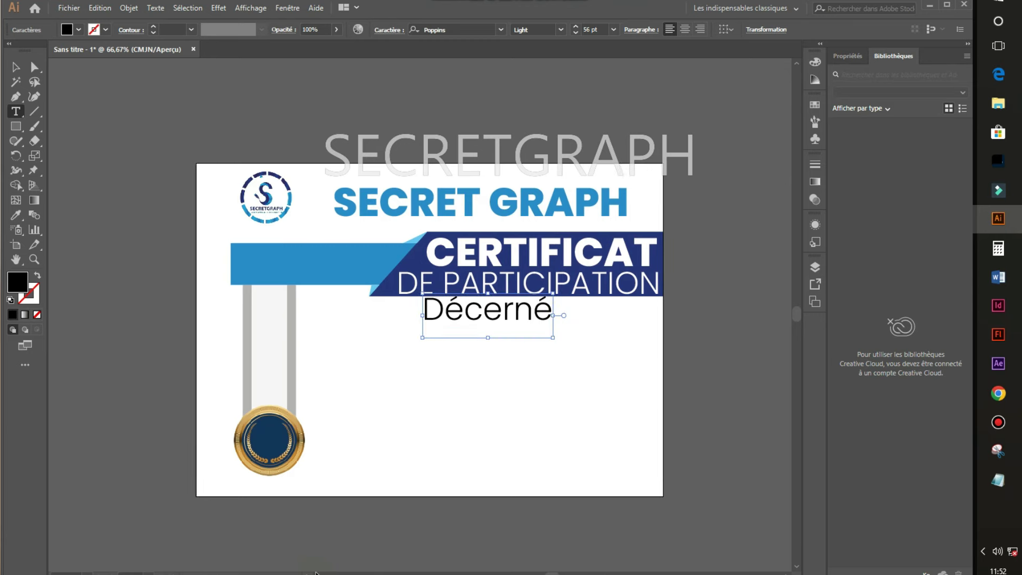
key("ctrl+plus")
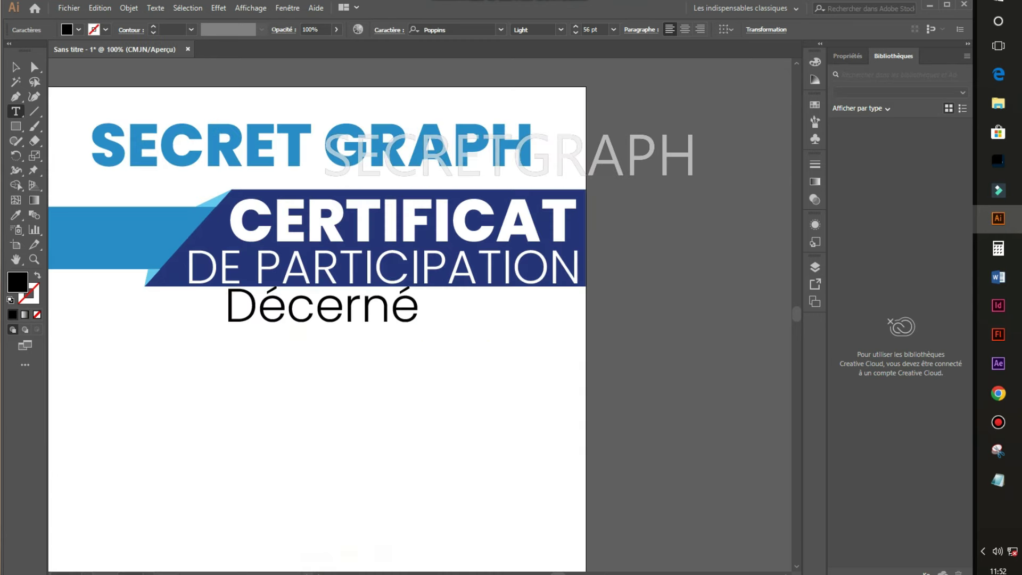
scroll(316, 570, "left", 1)
scroll(316, 569, "left", 5)
scroll(316, 570, "left", 1)
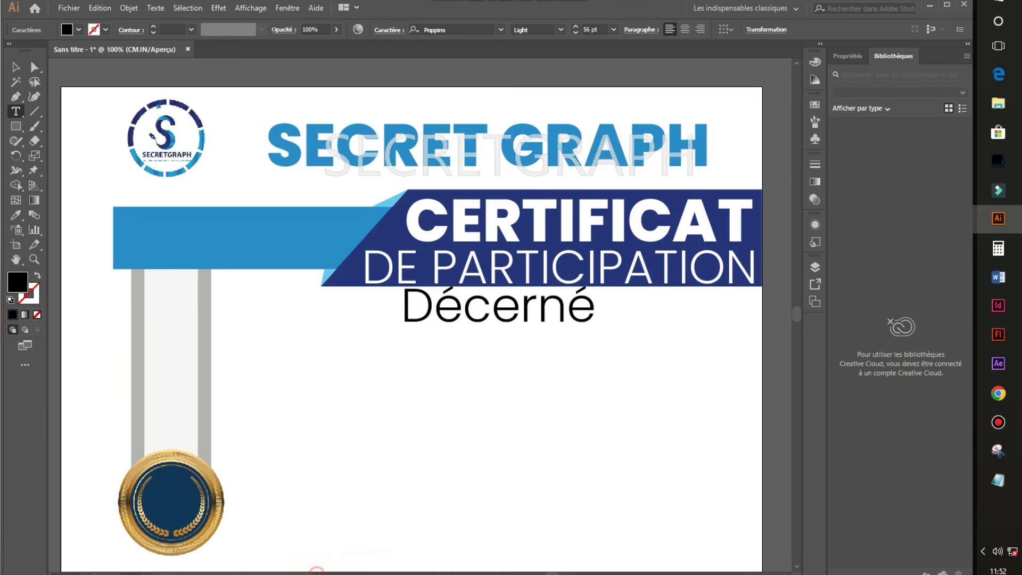
scroll(316, 569, "left", 1)
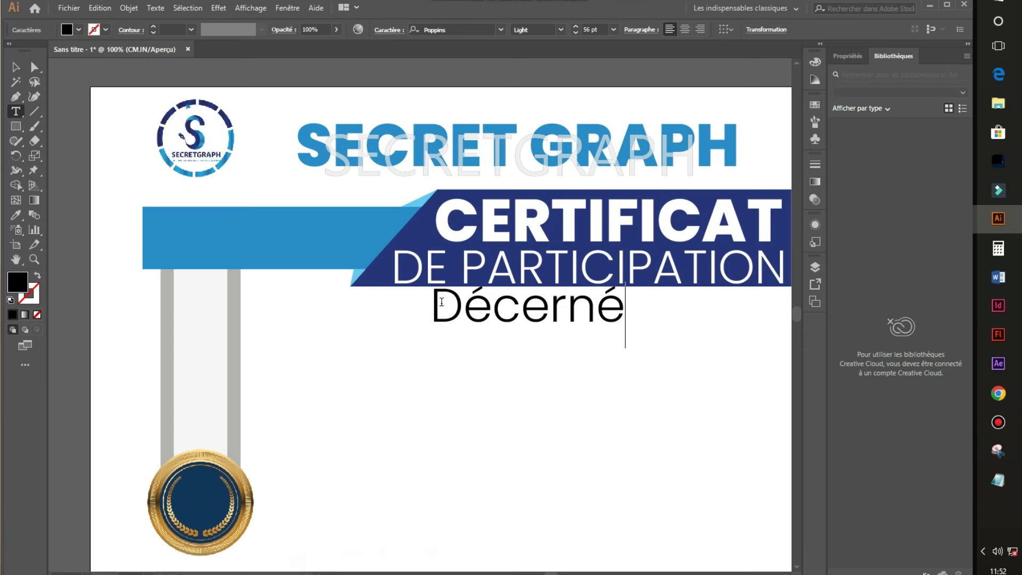
left_click_drag(441, 302, 659, 296)
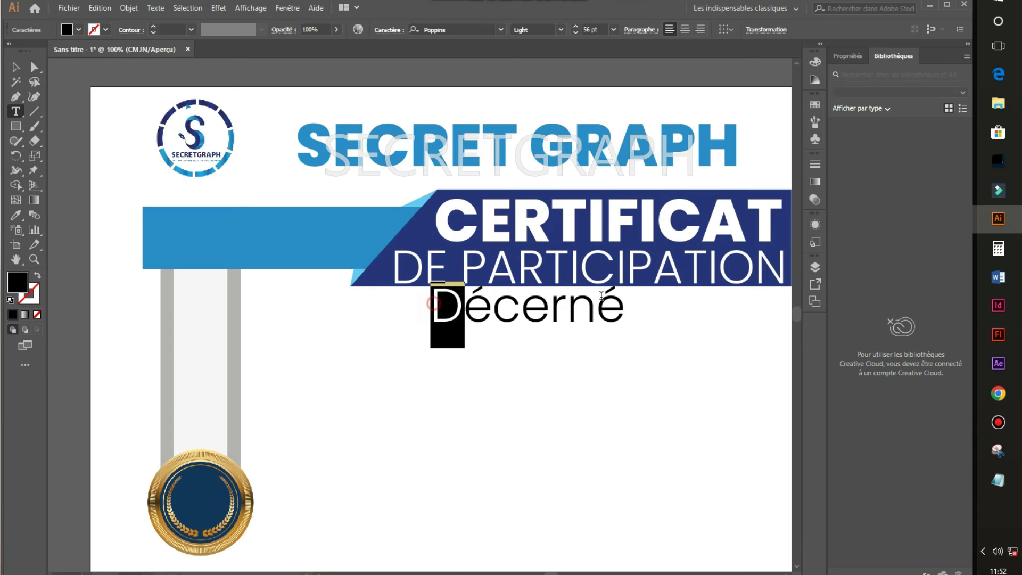
left_click(15, 67)
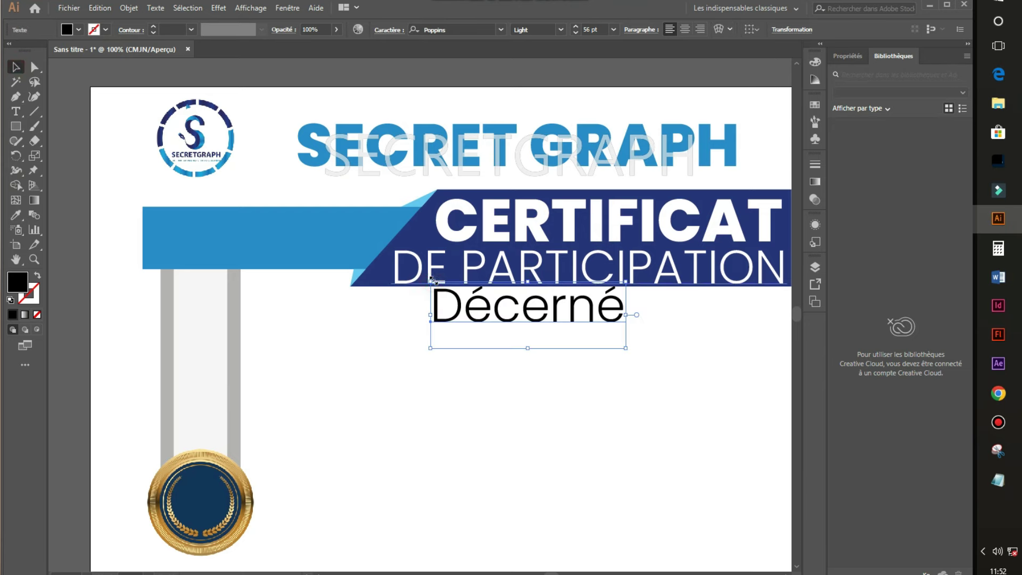
left_click_drag(431, 281, 528, 314)
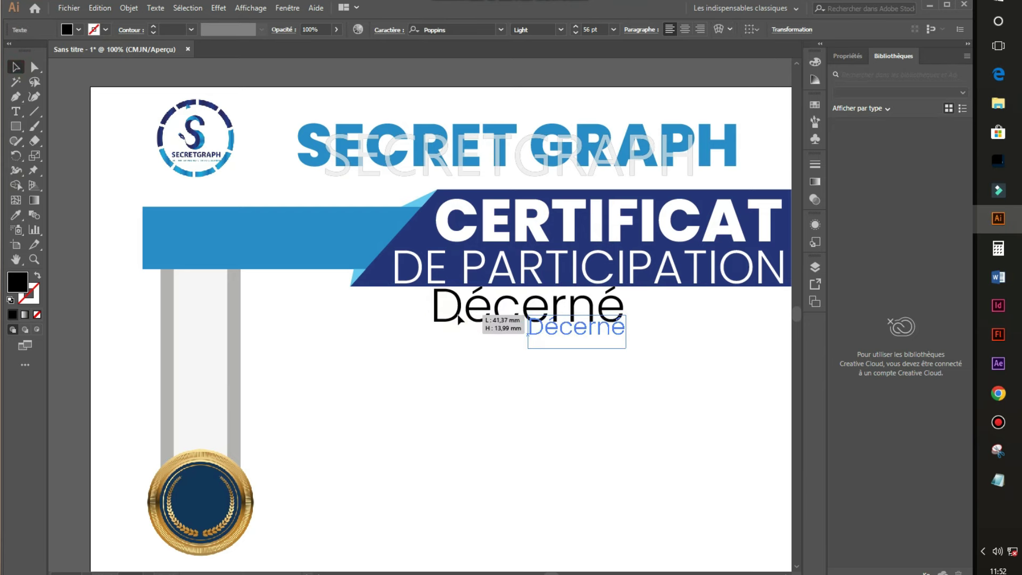
left_click(589, 378)
mouse_move(619, 337)
left_mouse_down()
mouse_move(597, 325)
mouse_move(608, 346)
left_mouse_up()
left_click(544, 404)
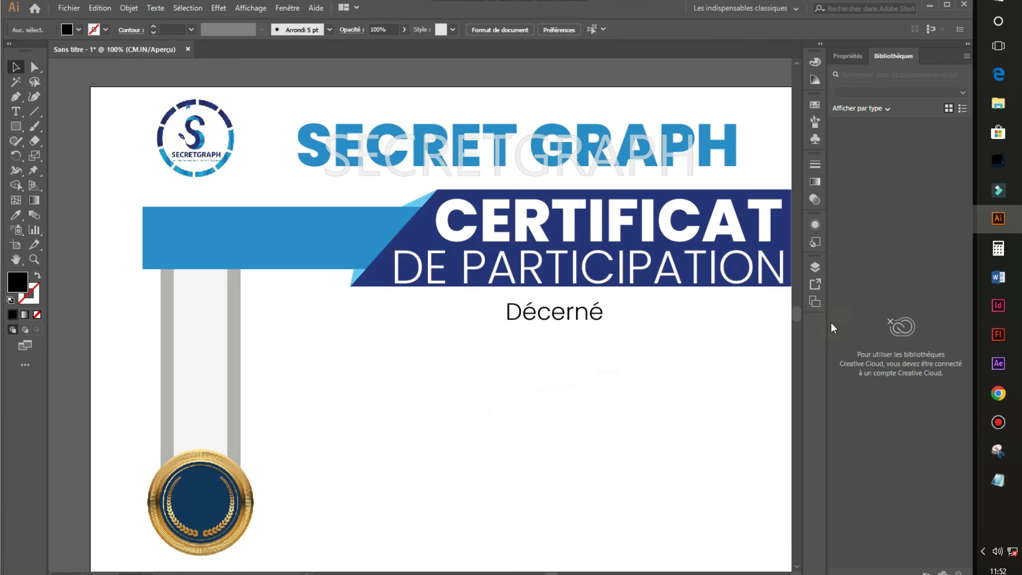
mouse_move(997, 161)
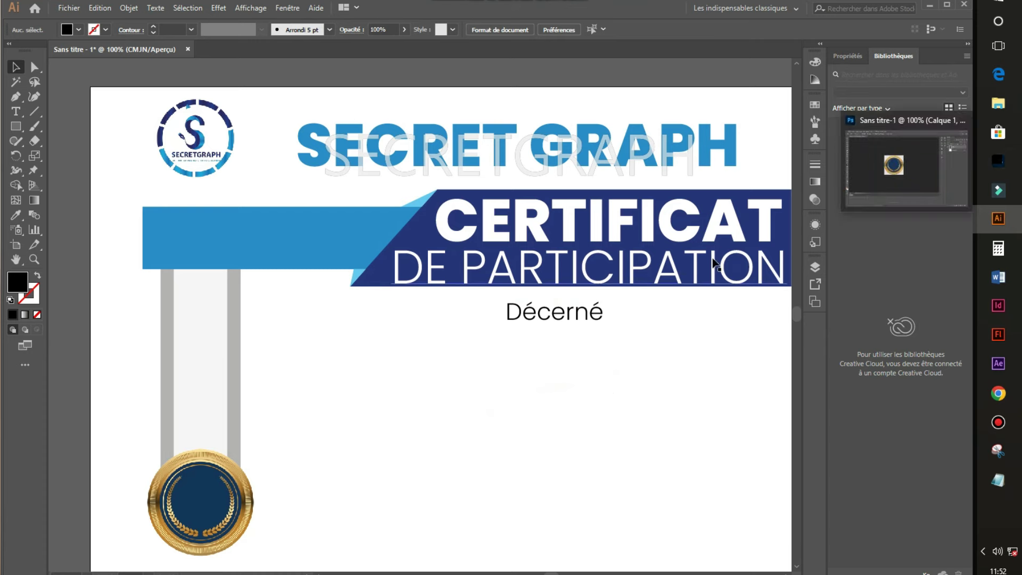
- Narrow DE PARTICIPATION so it fits inside the dark blue band
left_click(713, 264)
left_click_drag(786, 277, 750, 278)
left_click(689, 356)
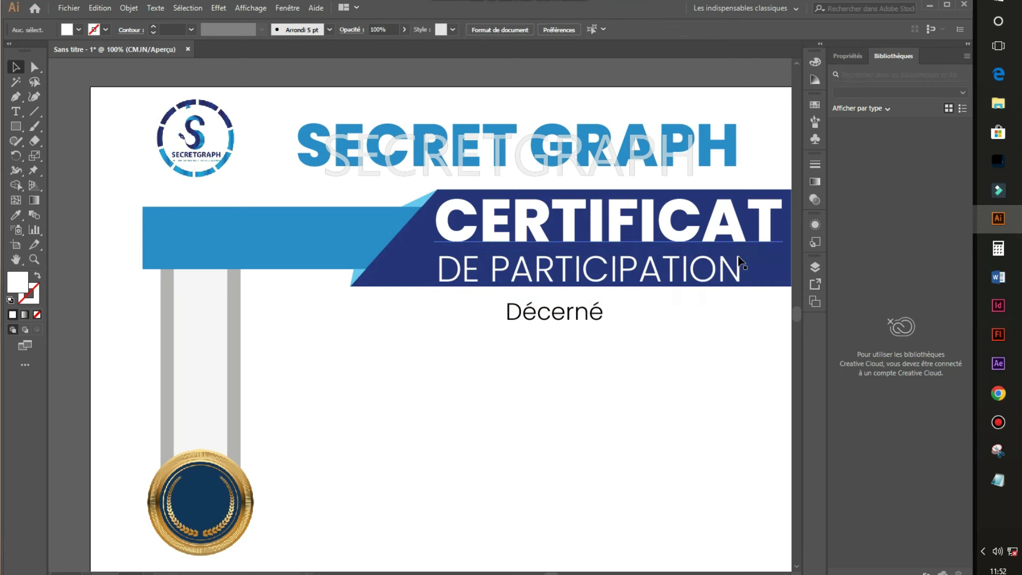
- Select the recipient's name on the Dépositaire line of the Notepad notes
left_click(998, 479)
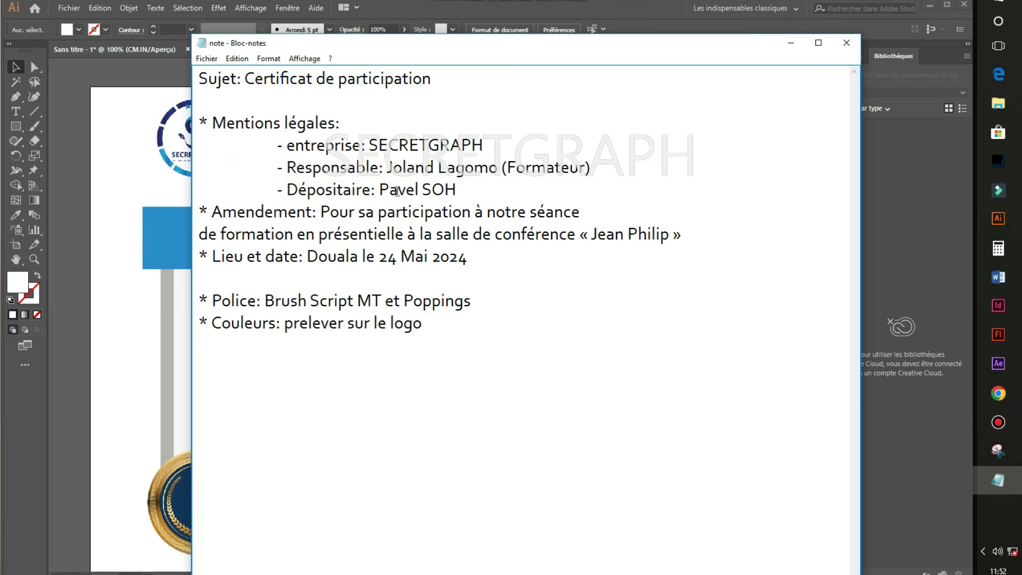
left_click_drag(379, 189, 461, 187)
key("ctrl+c")
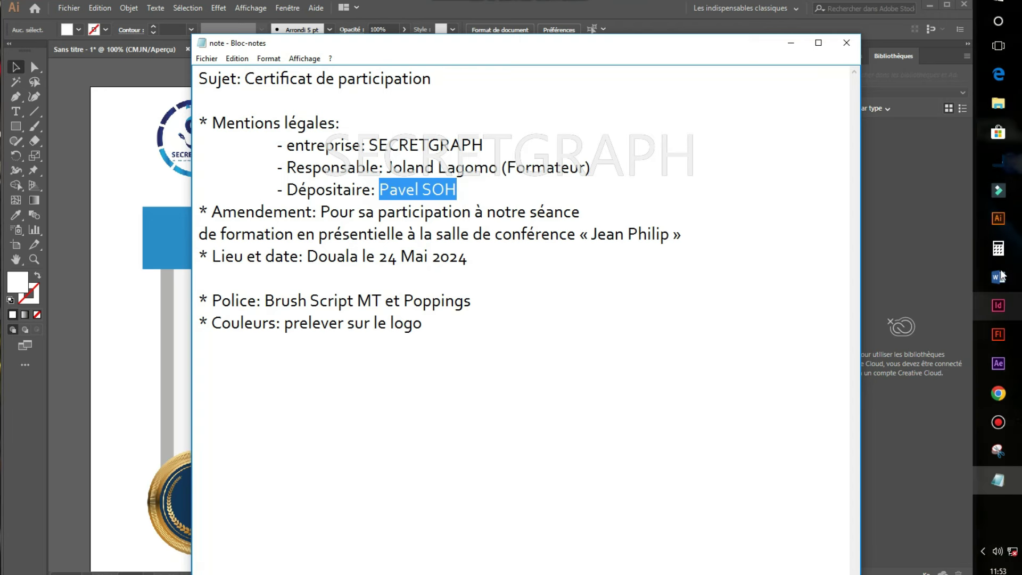
- Paste the recipient's name as a new text line below Décerné
left_click(1010, 226)
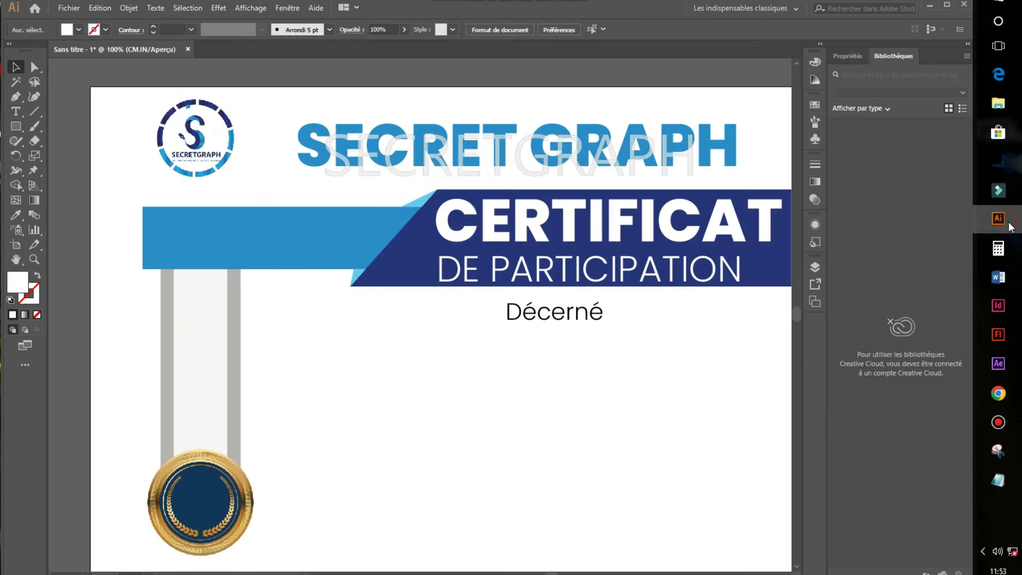
left_click(16, 111)
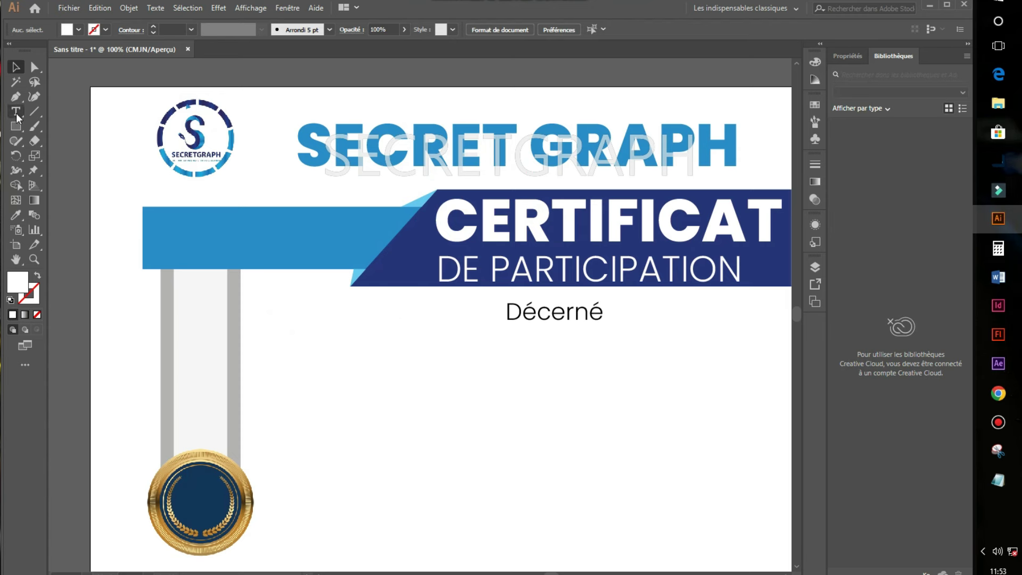
left_click(430, 380)
key("ctrl+v")
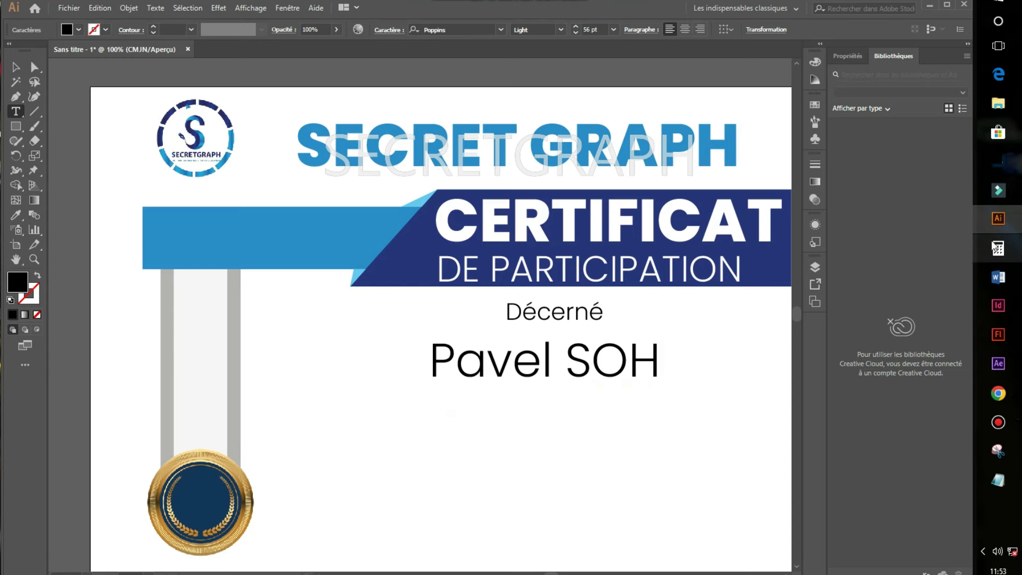
left_click(1005, 494)
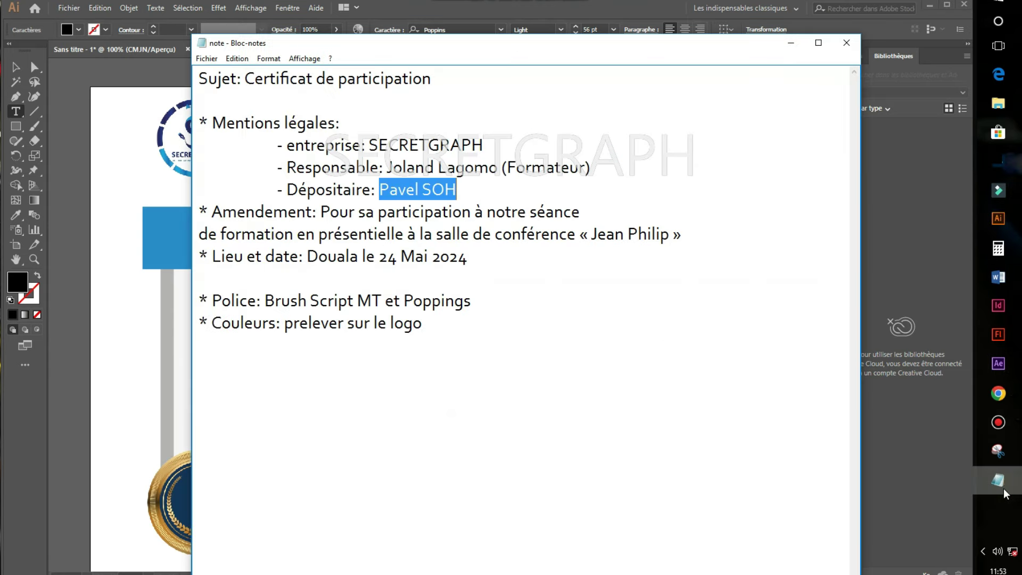
left_click(1005, 494)
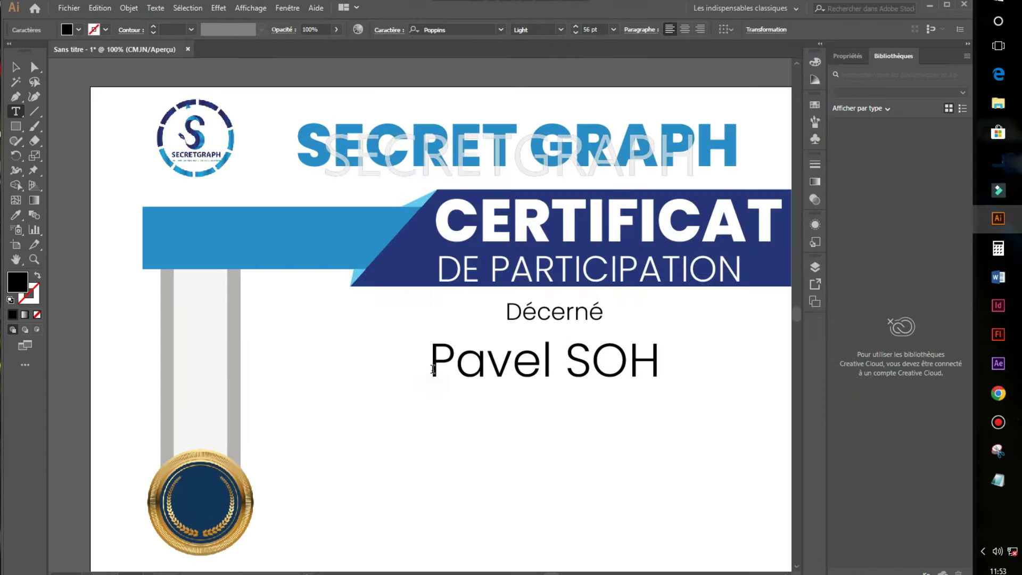
- Set the recipient's name in Brush Script MT Italic
left_click_drag(433, 369, 691, 374)
left_click(465, 30)
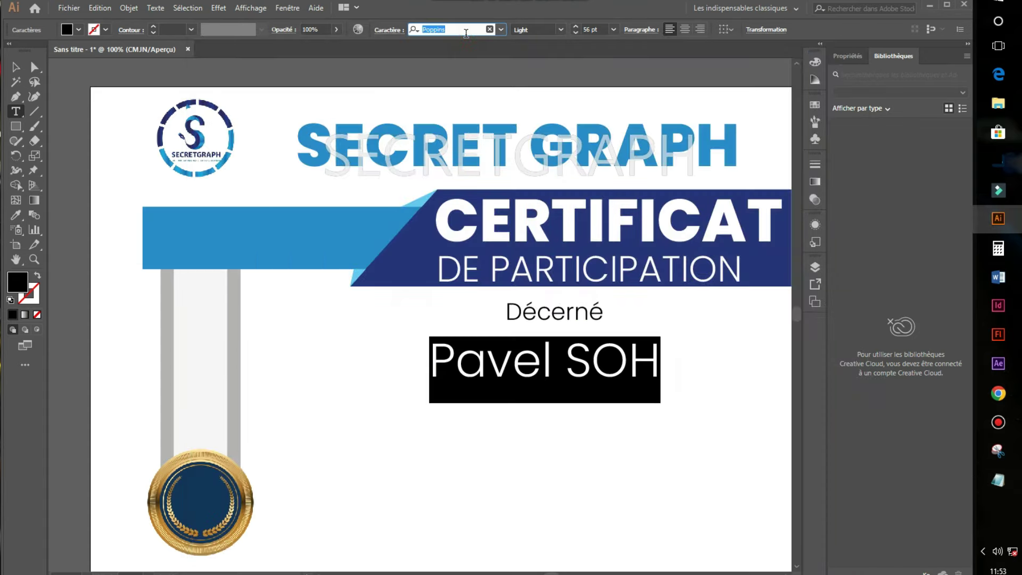
type("br")
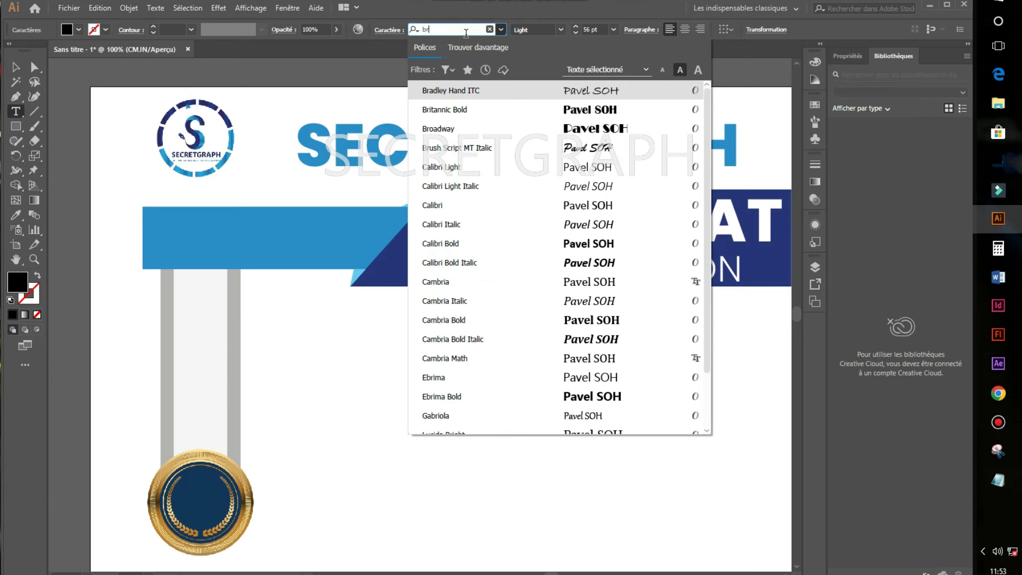
type("u")
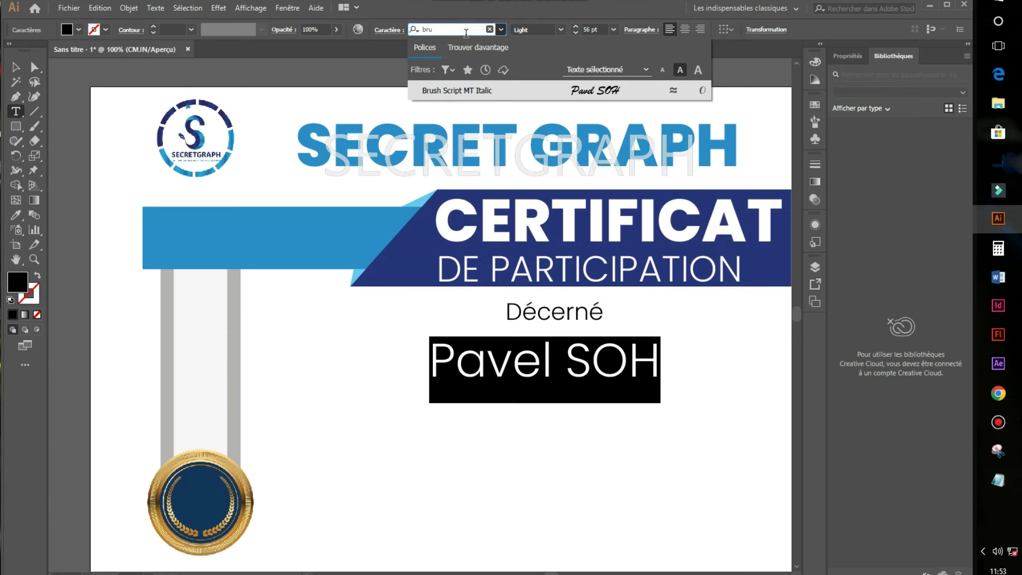
left_click(468, 90)
left_click(600, 363)
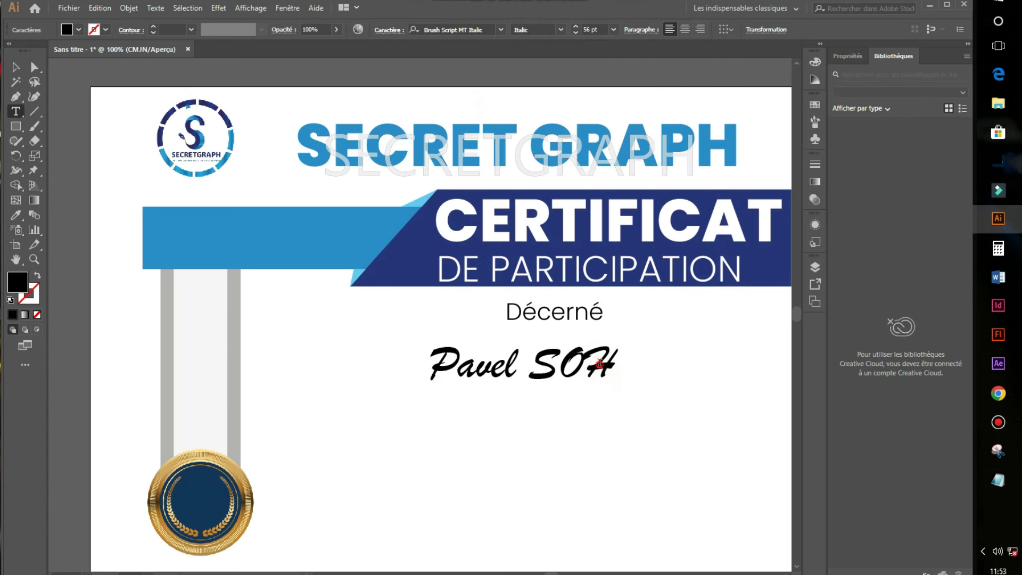
- Colour the recipient's name blue
key("ctrl+a")
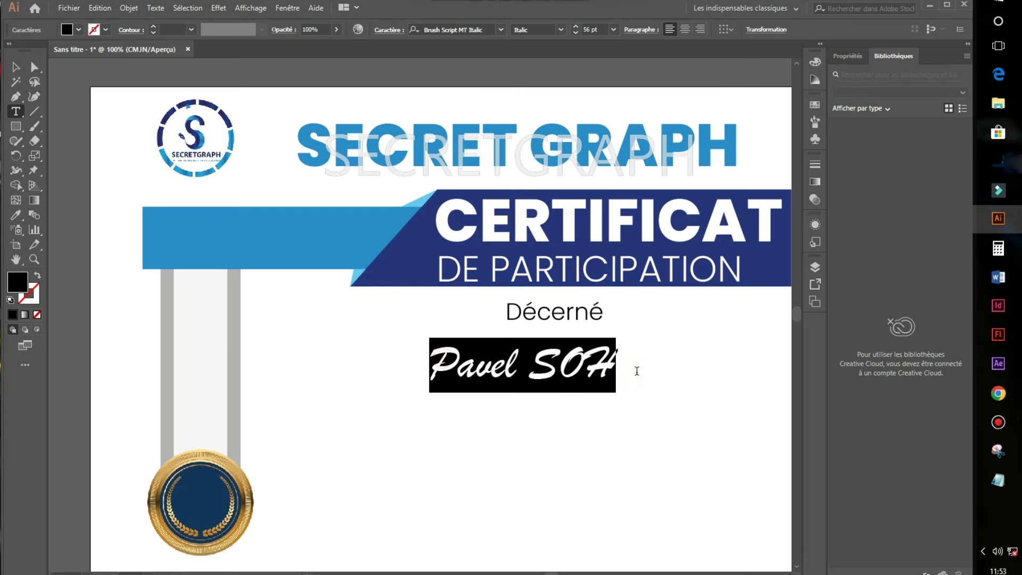
left_click(79, 30)
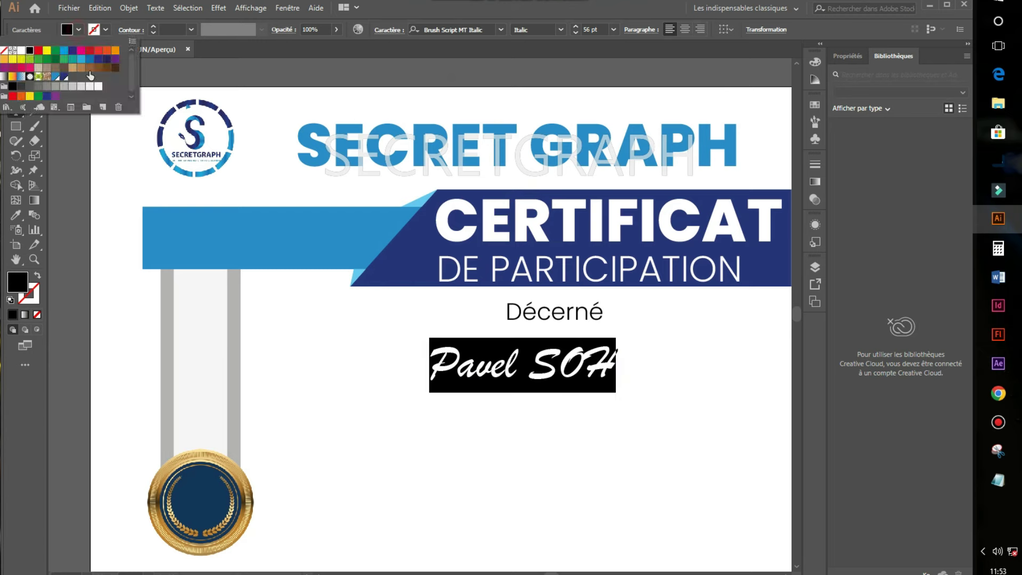
left_click(55, 78)
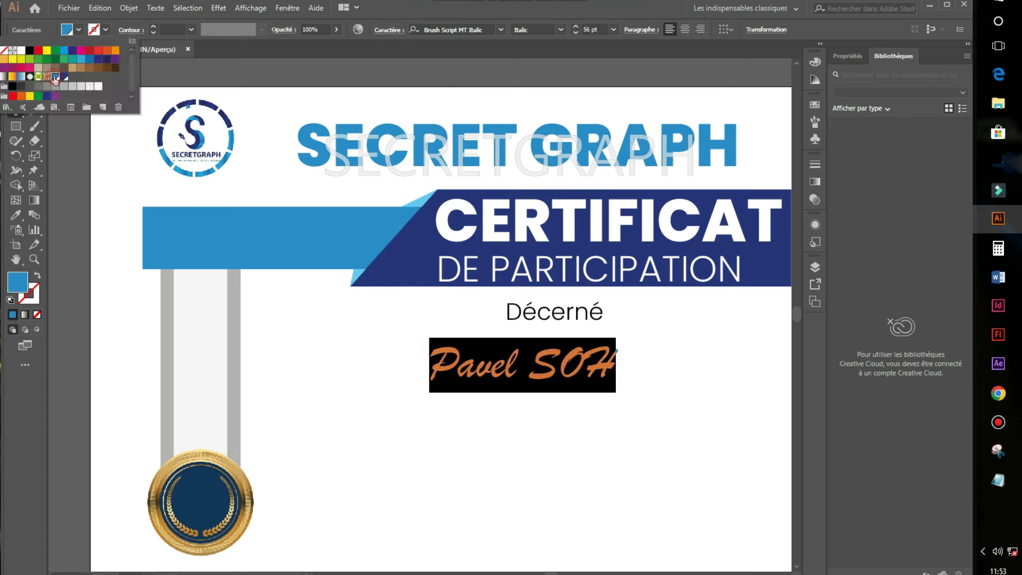
left_click(504, 367)
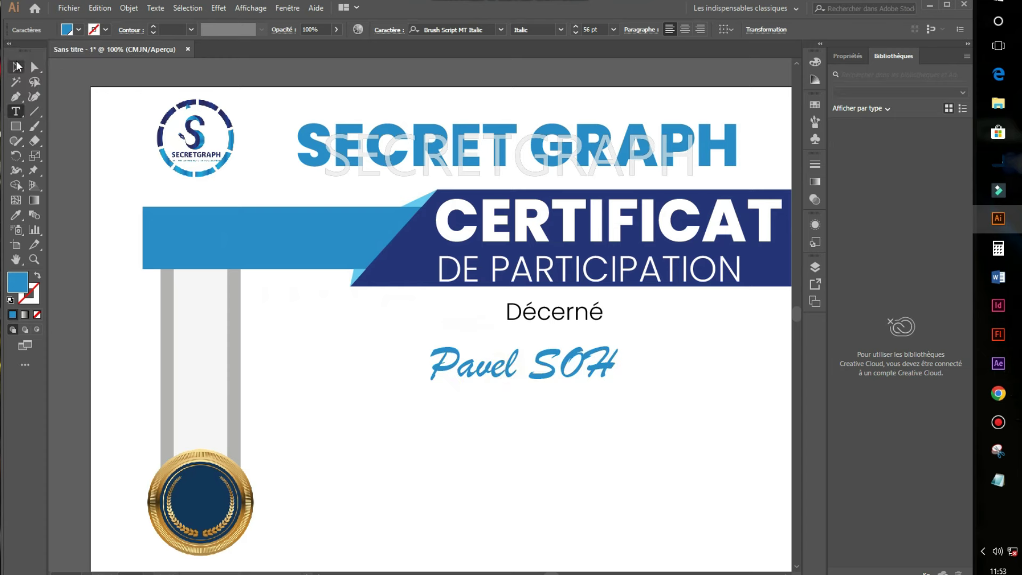
left_click(15, 67)
left_click(628, 457)
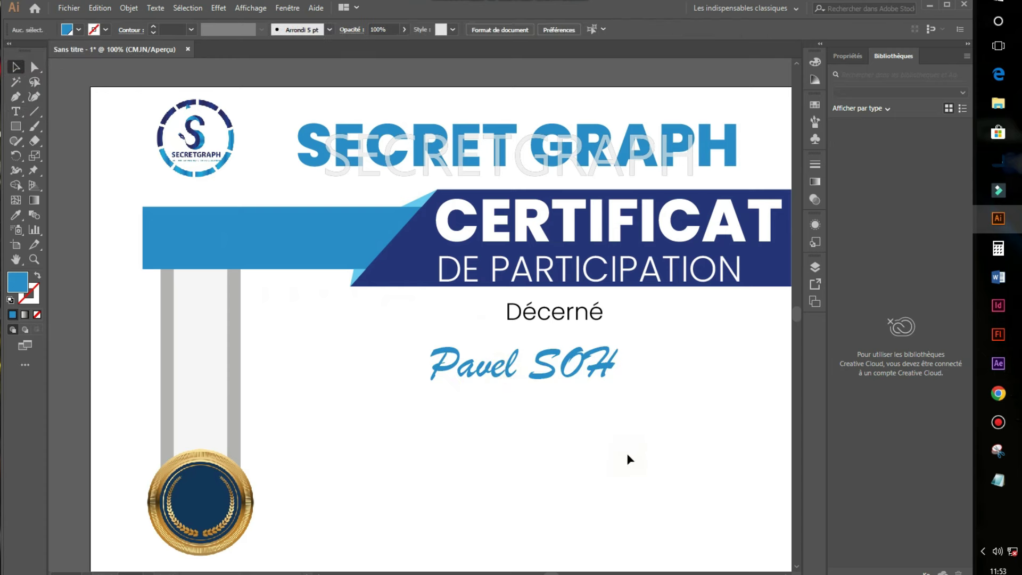
- Move Décerné and the name left together, then centre Décerné above the name
left_click_drag(641, 316, 518, 401)
left_click_drag(577, 382, 530, 376)
left_click(610, 400)
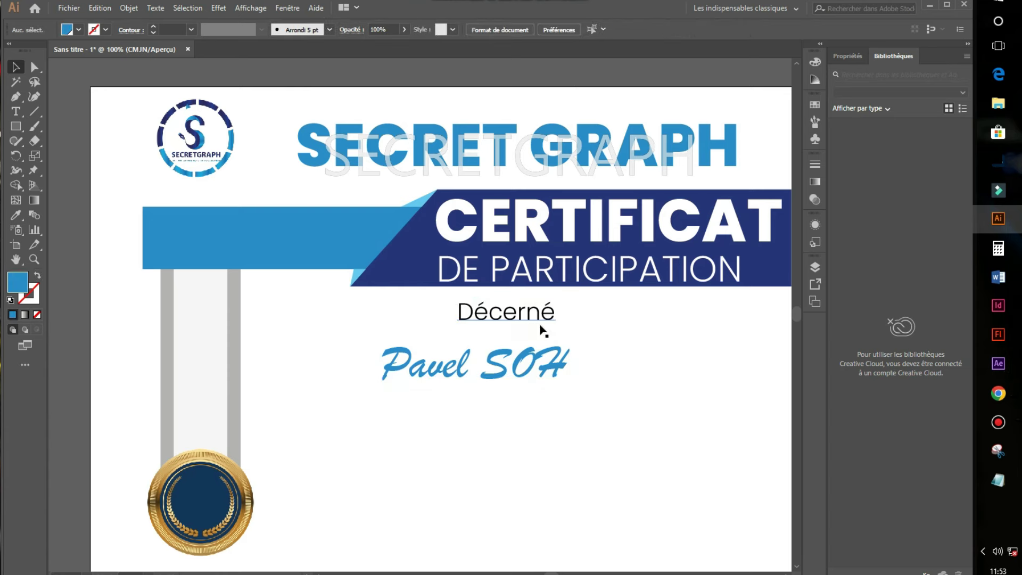
left_click_drag(542, 330, 511, 330)
left_click(584, 418)
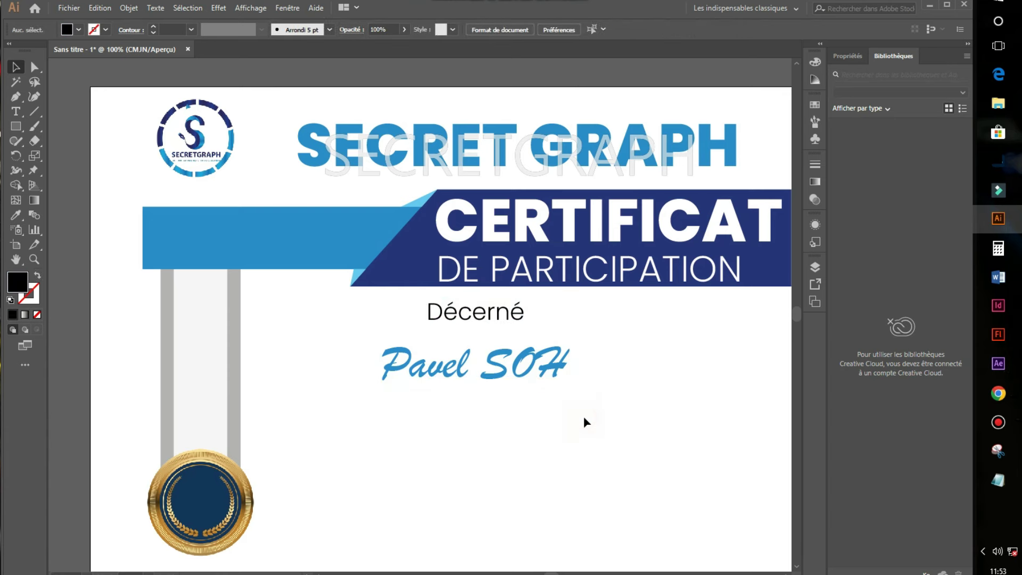
left_click(502, 317)
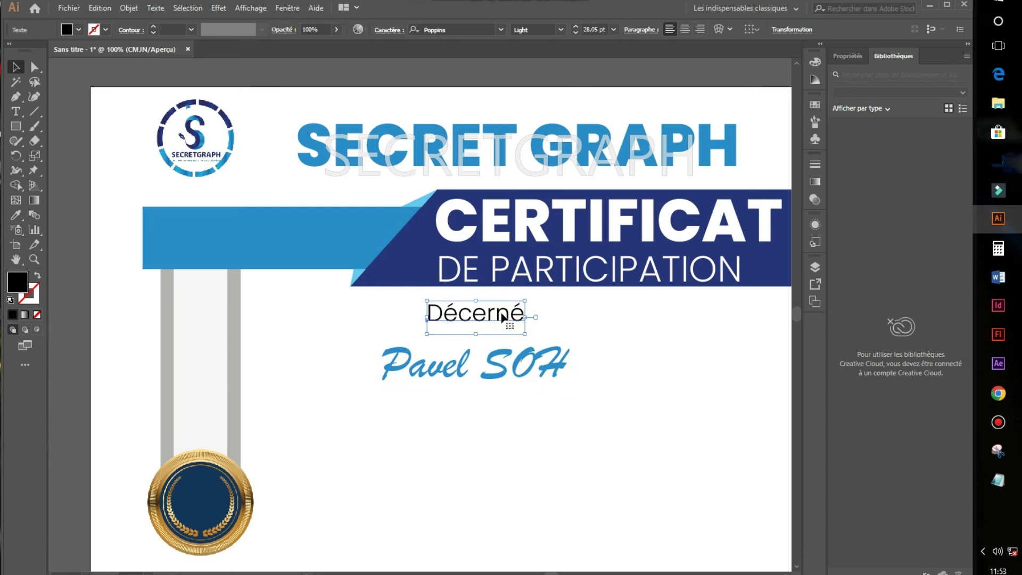
left_click(506, 487)
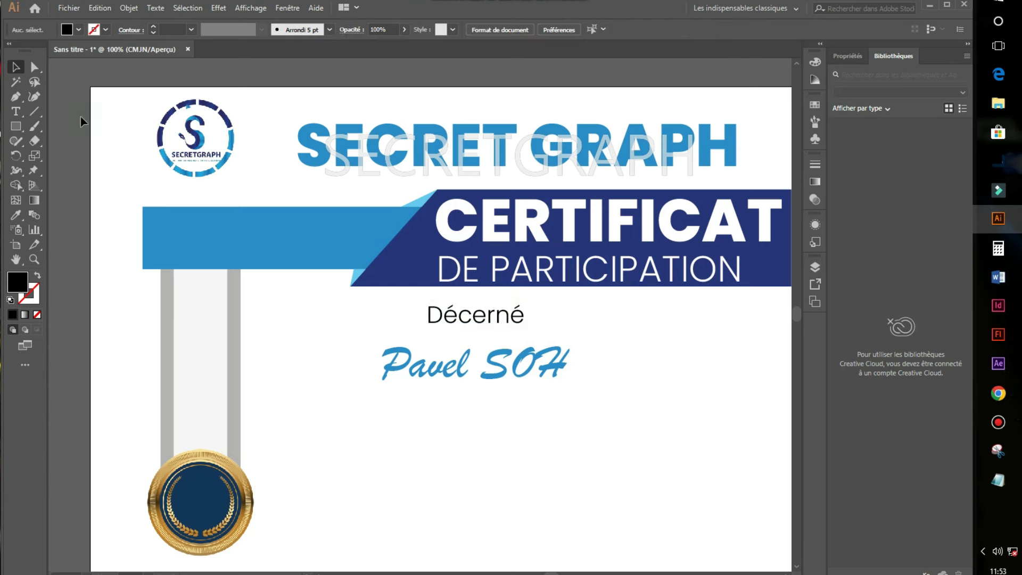
- Nudge the recipient's name up closer to Décerné
left_click(514, 377)
key("Up")
key("Up")
key("Up")
key("Up")
key("Up")
key("Up")
key("Up")
key("Up")
key("Up")
key("Up")
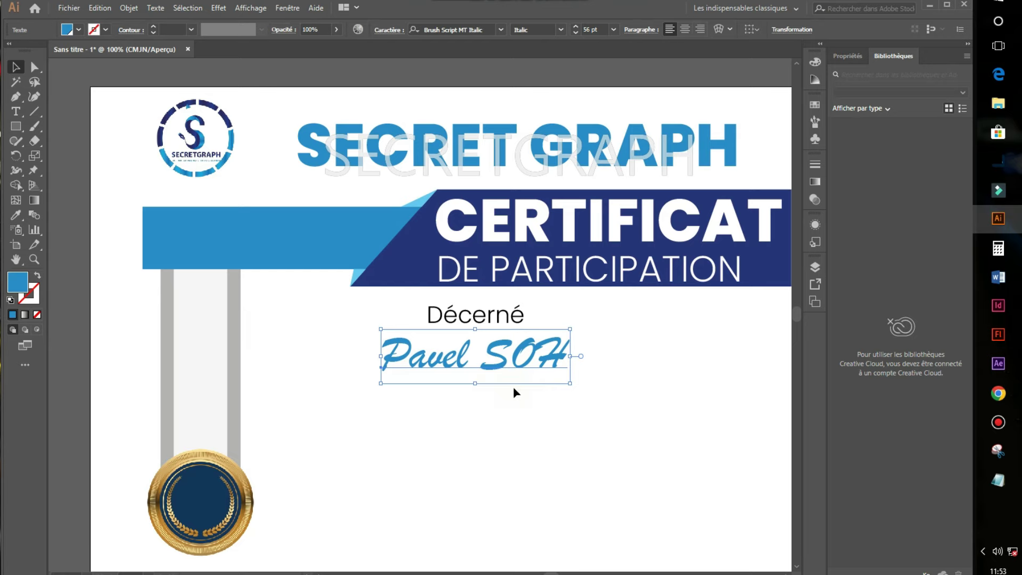
left_click(565, 427)
left_click(529, 379)
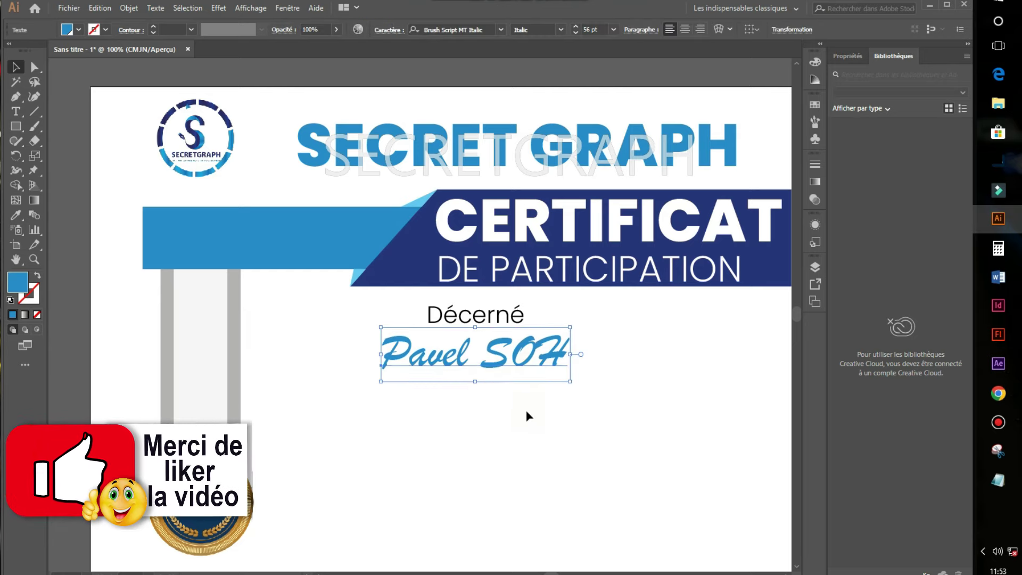
left_click(519, 430)
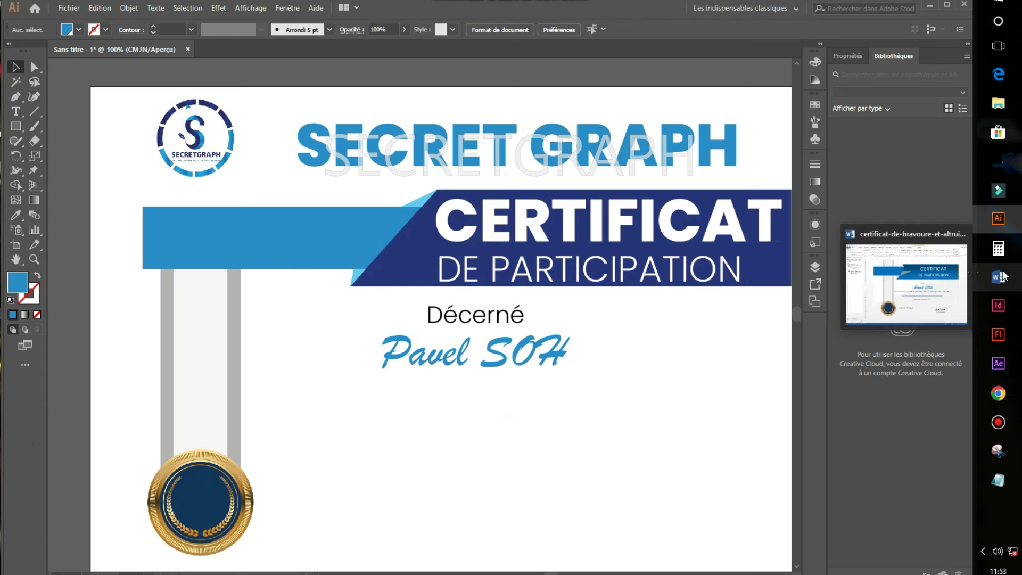
- Select the two-line Amendement sentence about the training session in the Notepad notes
left_click(998, 480)
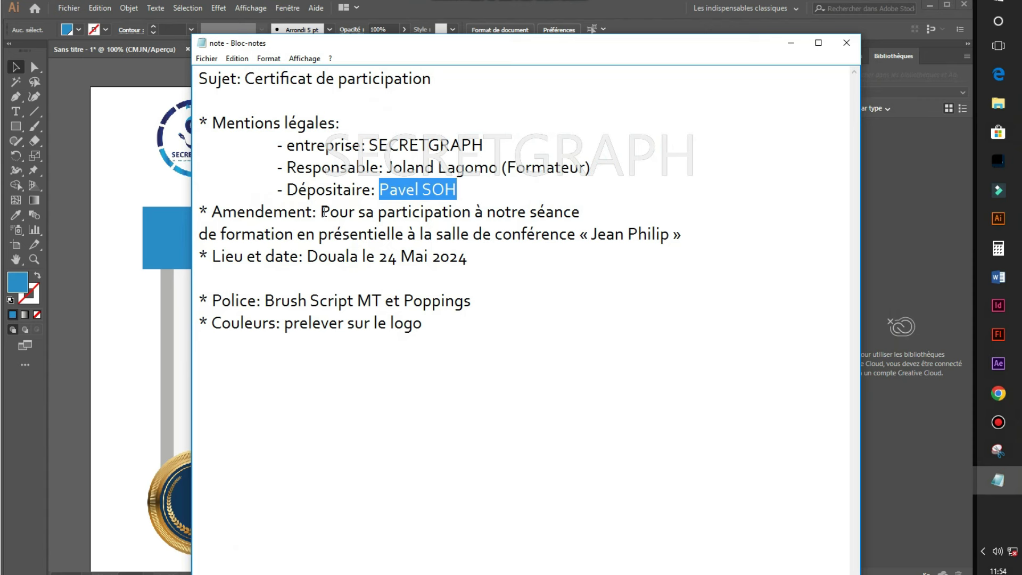
left_click_drag(321, 211, 692, 232)
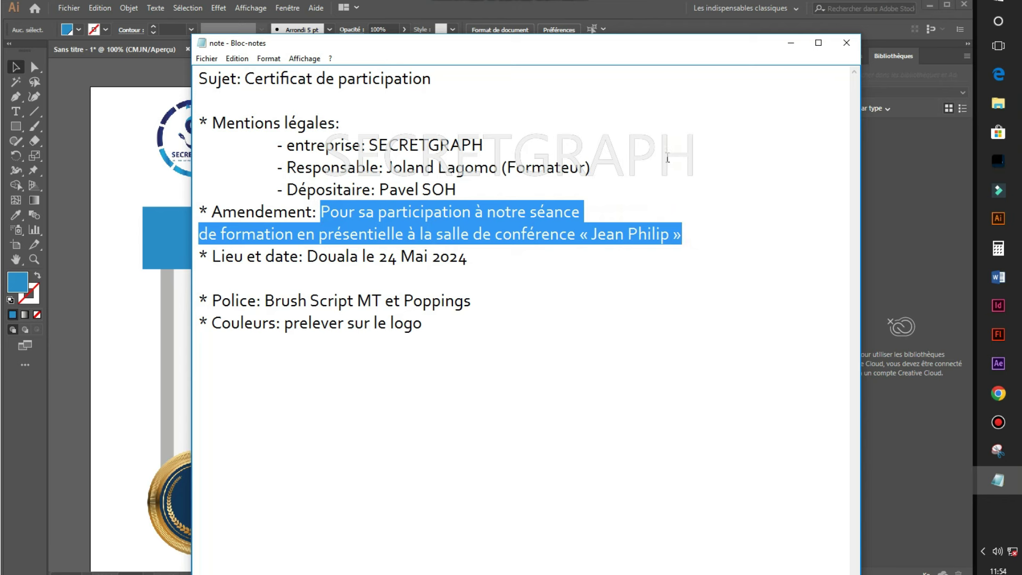
left_click(659, 20)
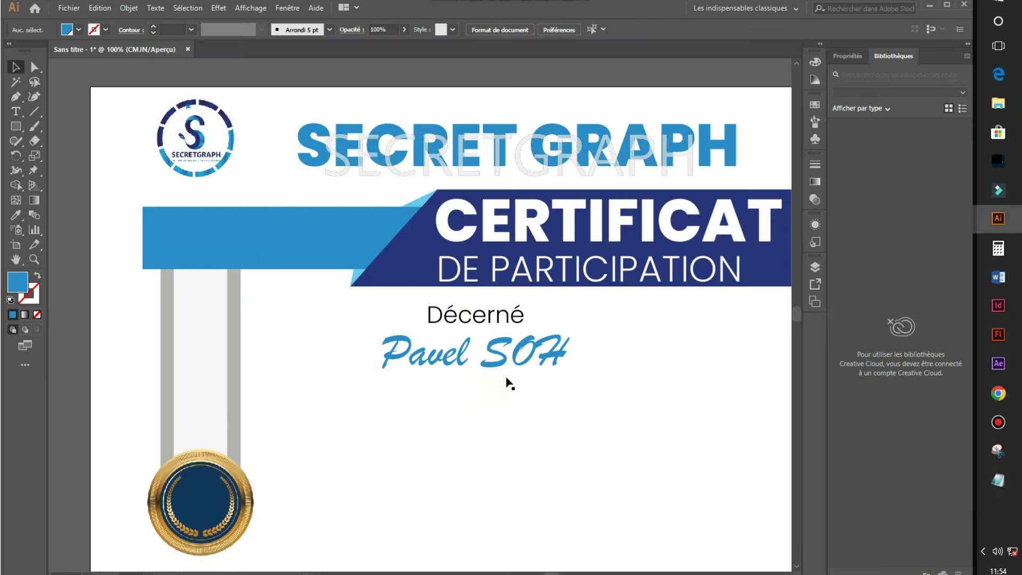
- Paste the amendment sentence as new text, narrow its frame, and move it left beneath the name
left_click(15, 111)
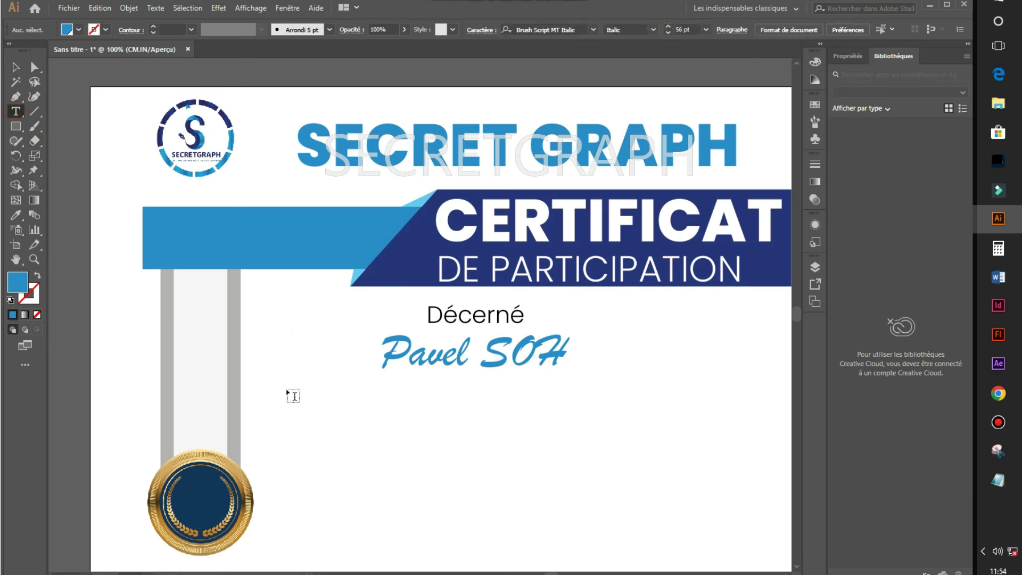
left_click(274, 389)
key("ctrl+v")
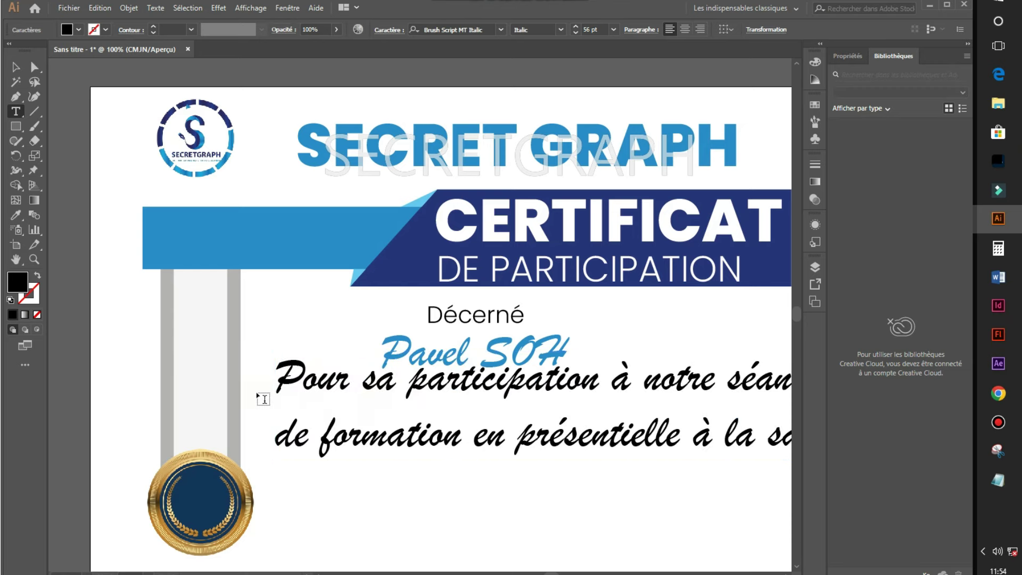
left_click_drag(278, 405, 566, 420)
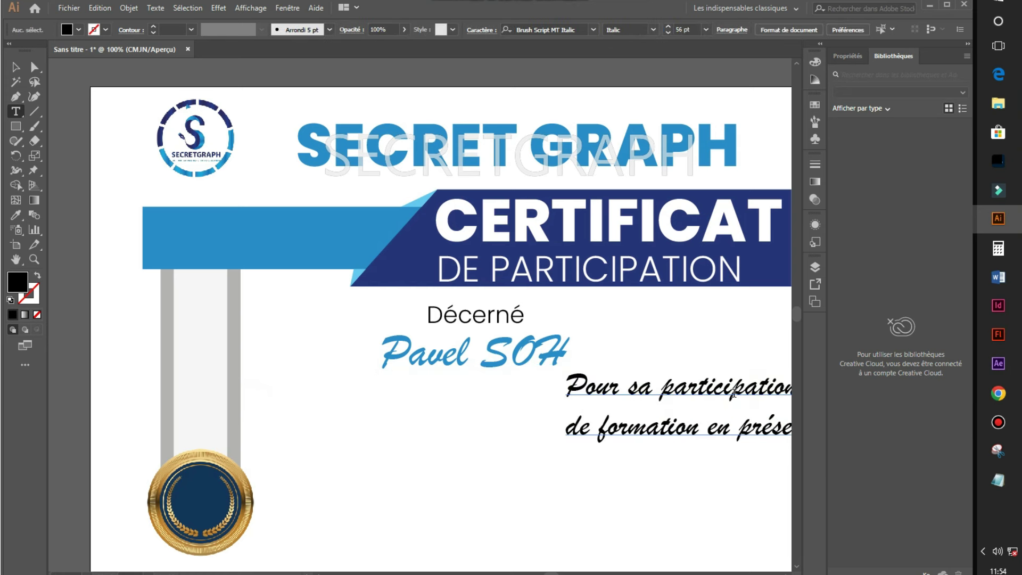
key("Escape")
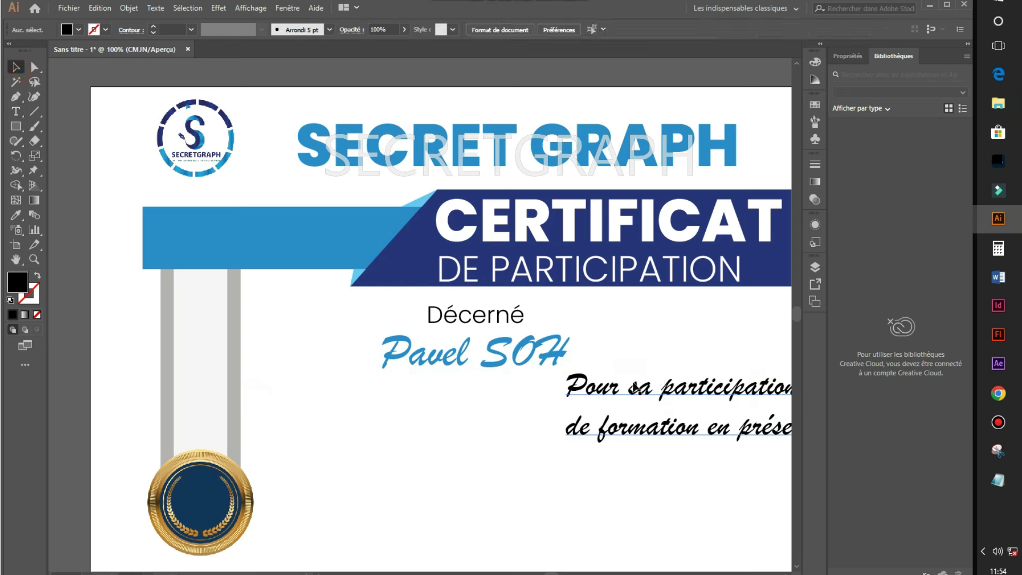
left_click_drag(606, 393, 294, 387)
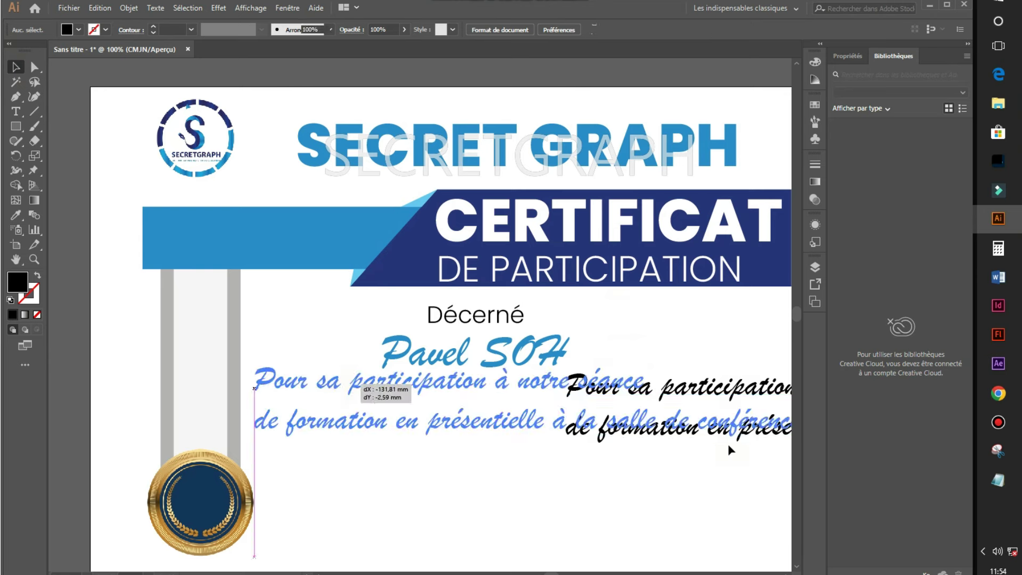
- Rebreak the paragraph after 'formation' into two 32 pt lines, delete the leading P, and add the closing '»'
double_click(258, 425)
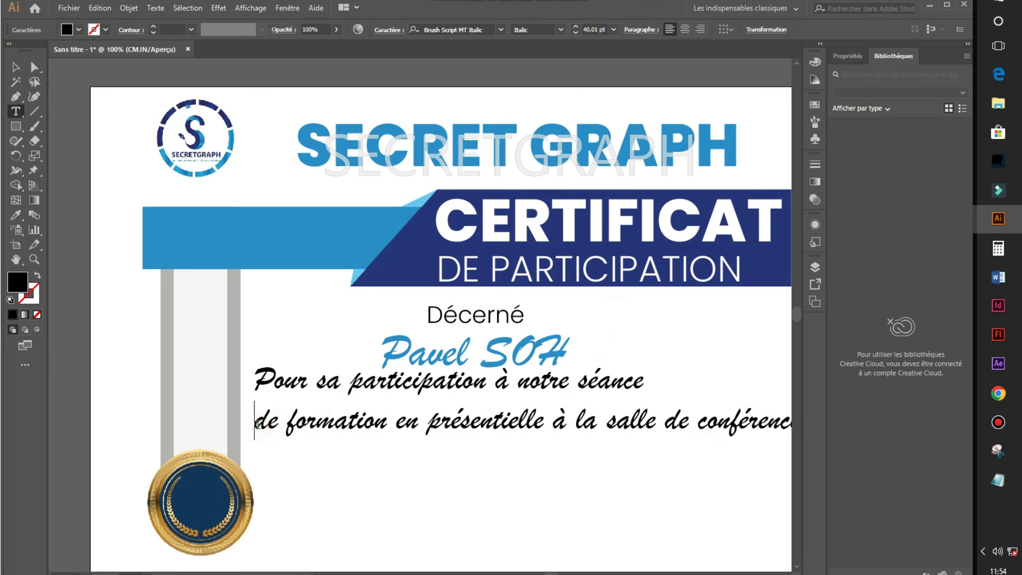
key("BackSpace")
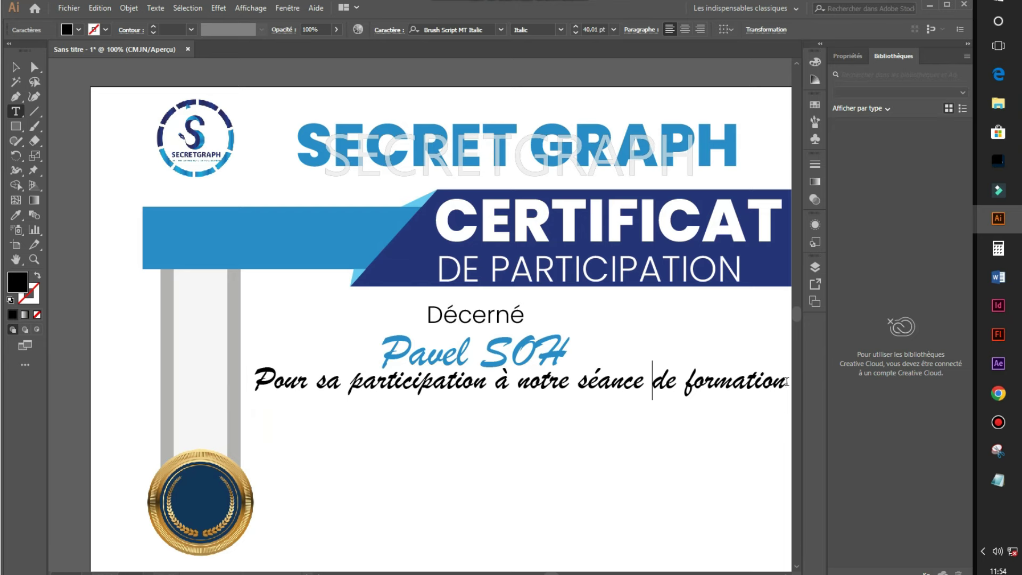
key("Return")
left_click(240, 391)
left_click_drag(257, 379, 939, 407)
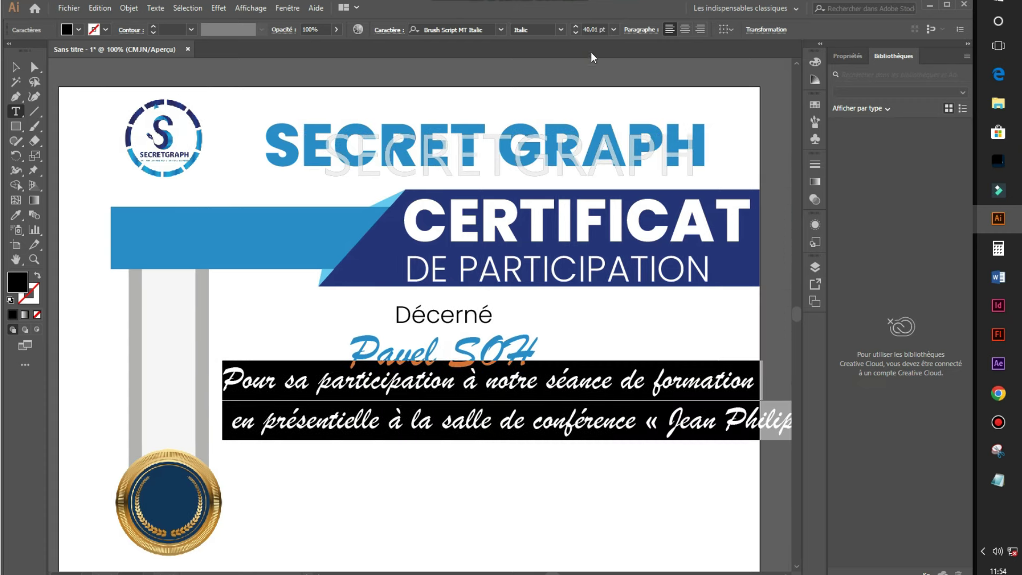
left_click(575, 32)
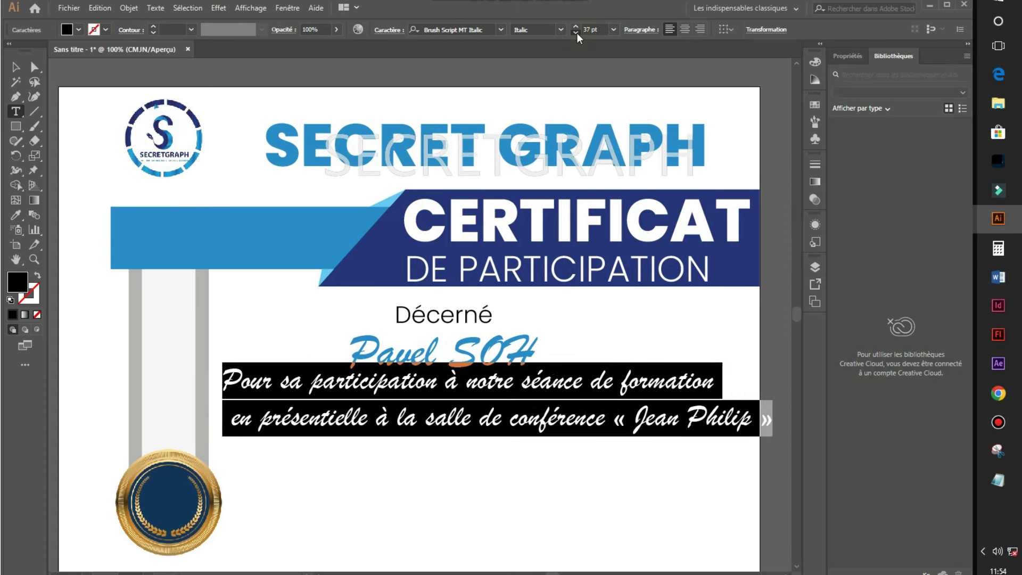
left_click(575, 32)
left_click(575, 33)
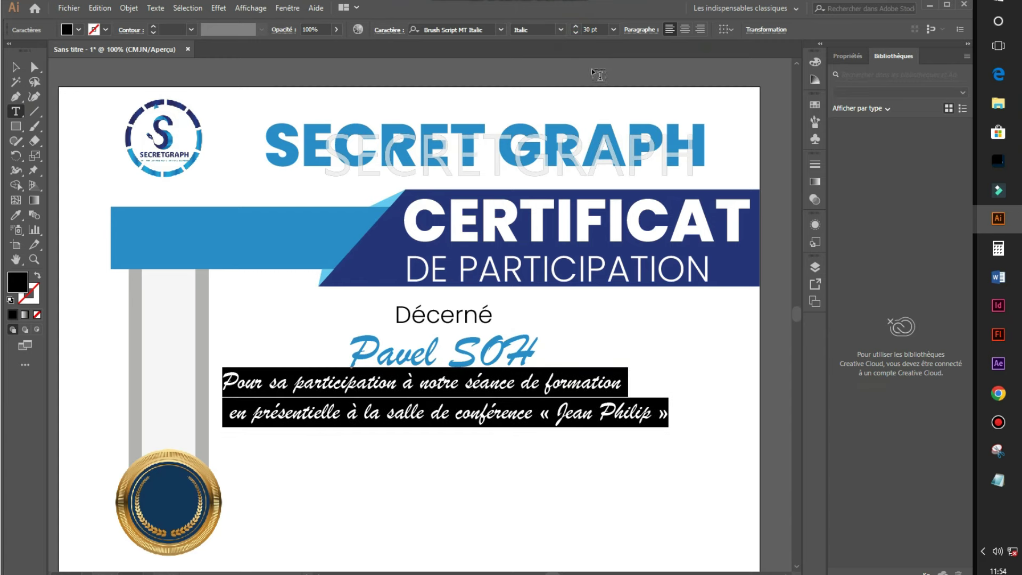
left_click(576, 27)
left_click(576, 27)
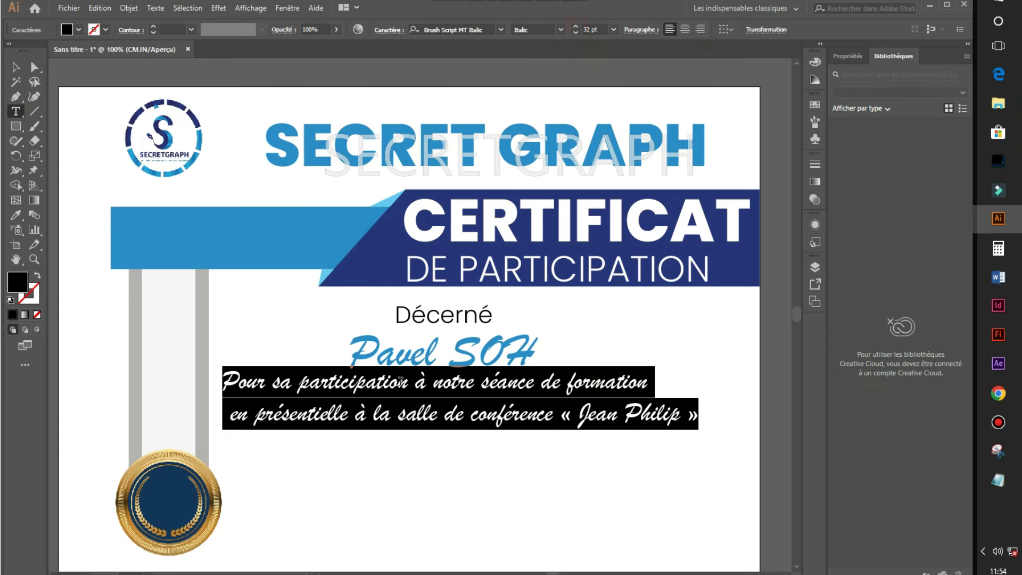
left_click(344, 374)
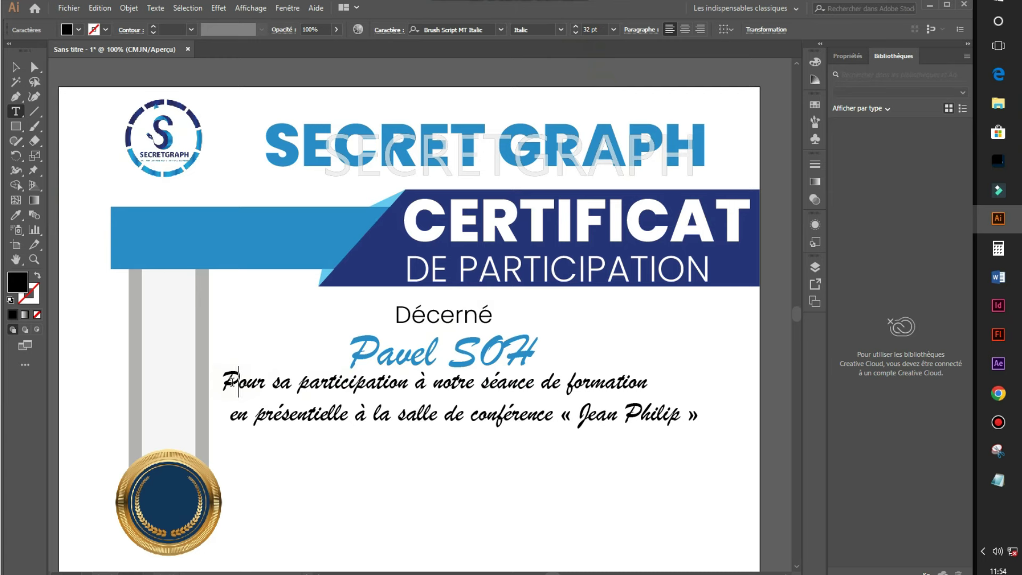
key("BackSpace")
key("BackSpace")
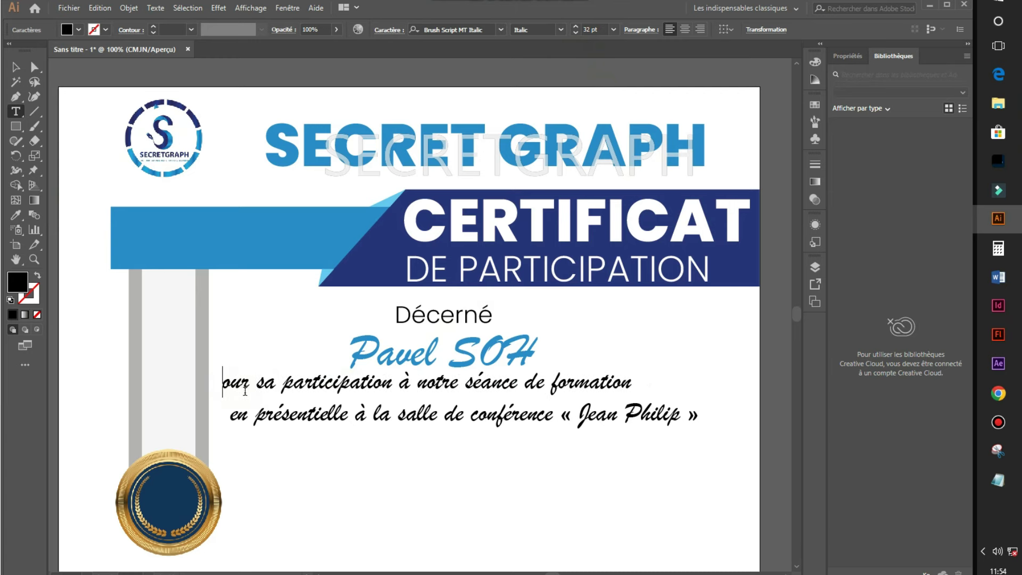
type("p »")
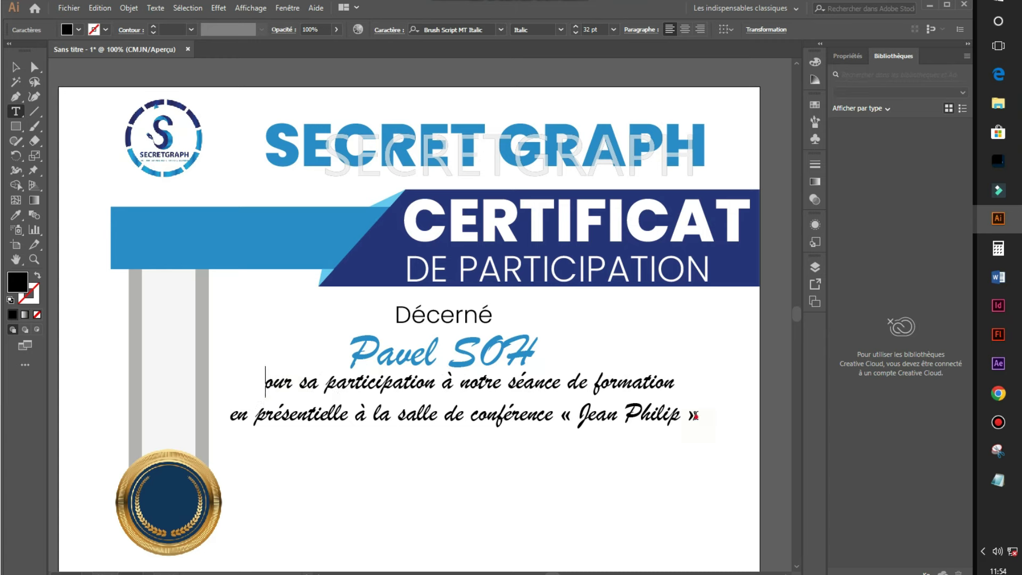
type(".")
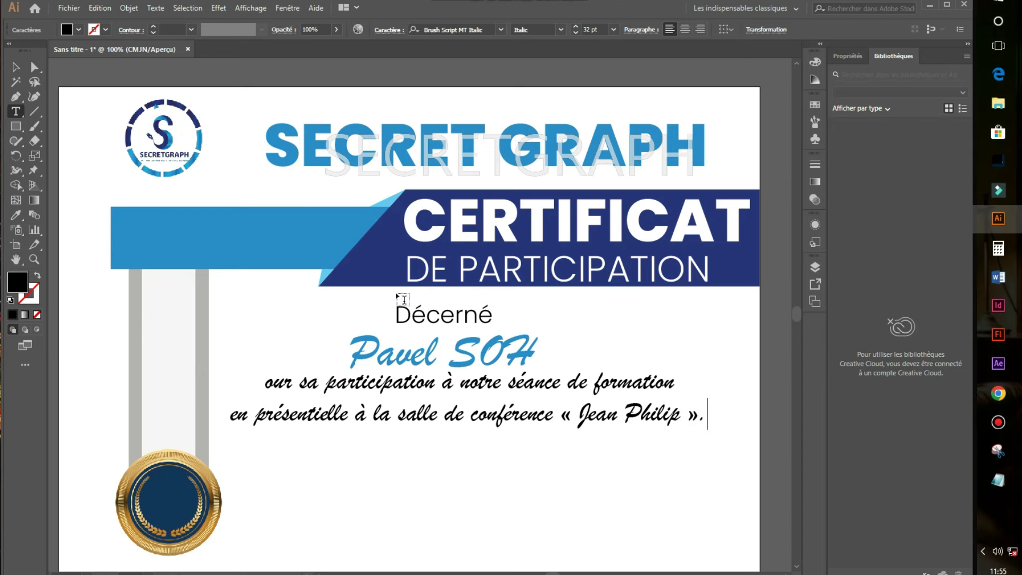
- Set the two-line paragraph in Poppins Italic at 22 pt
left_click_drag(266, 382, 703, 409)
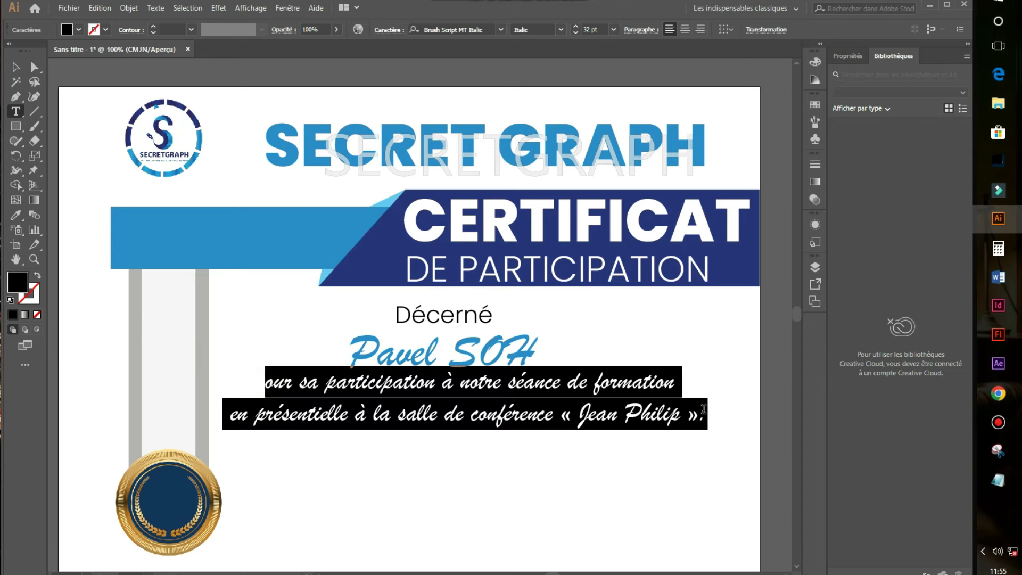
left_click(470, 30)
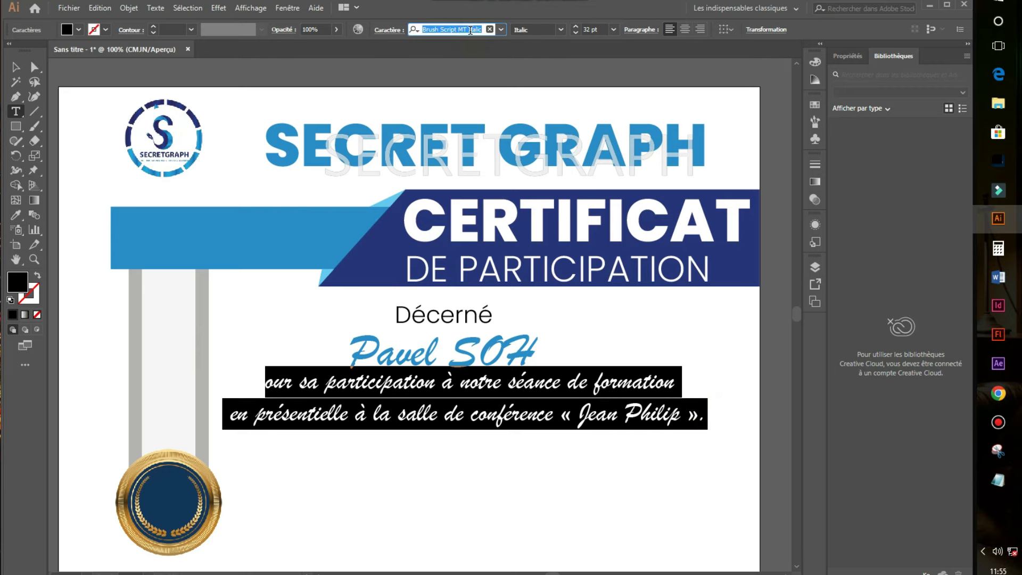
type("poppi")
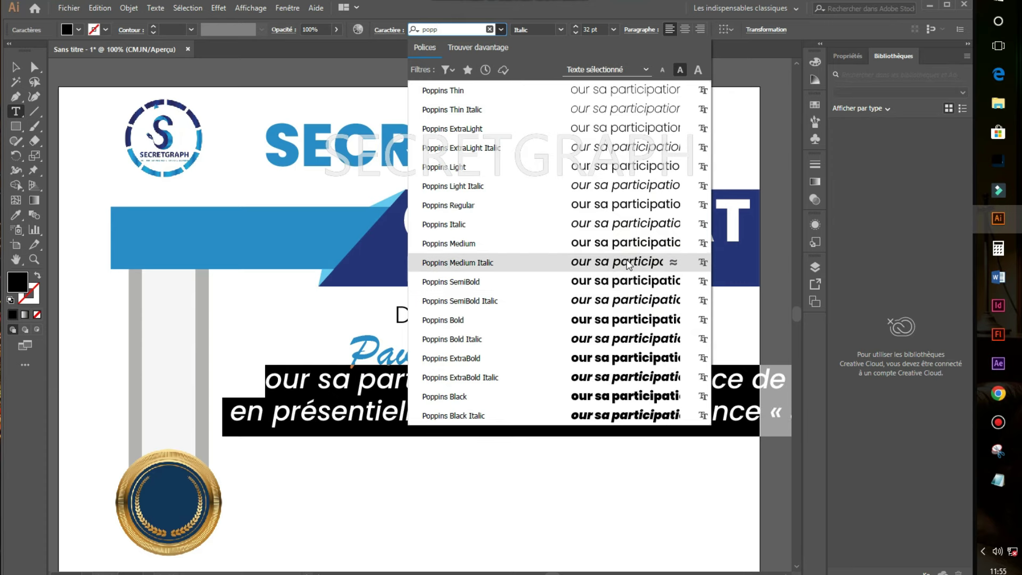
left_click(632, 227)
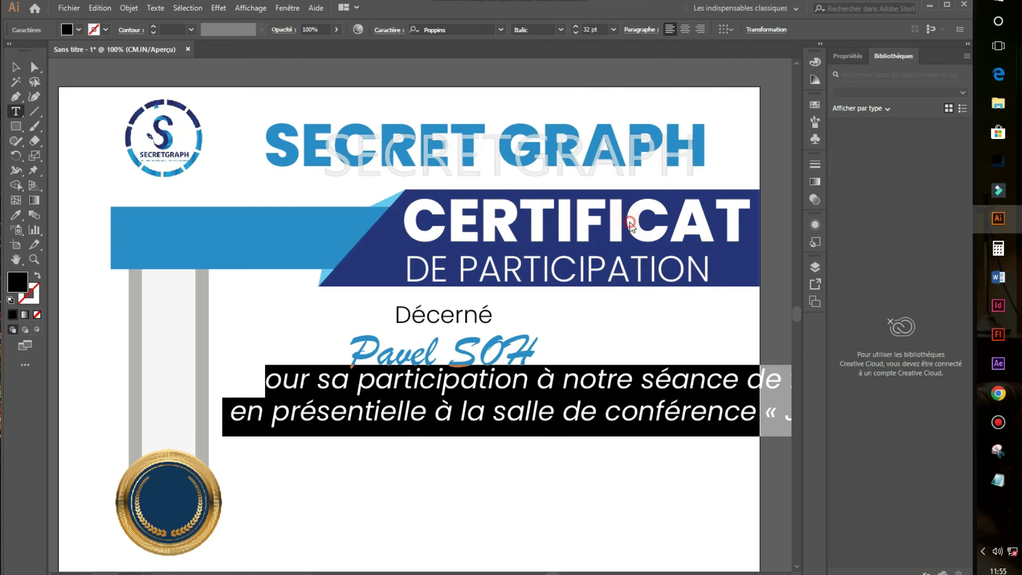
left_click(654, 400)
key("Escape")
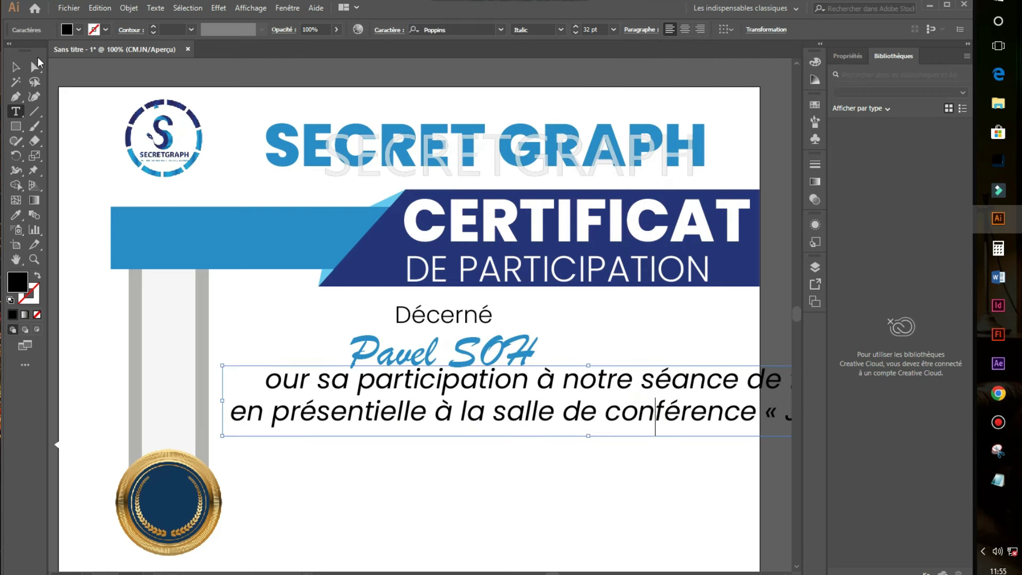
left_click(579, 32)
left_click(579, 31)
type("22")
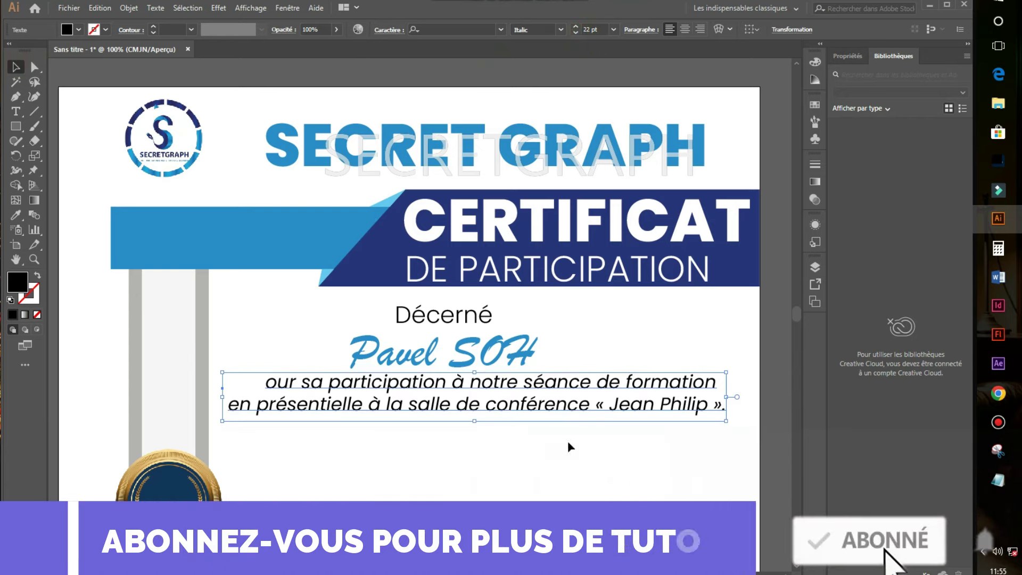
left_click(567, 458)
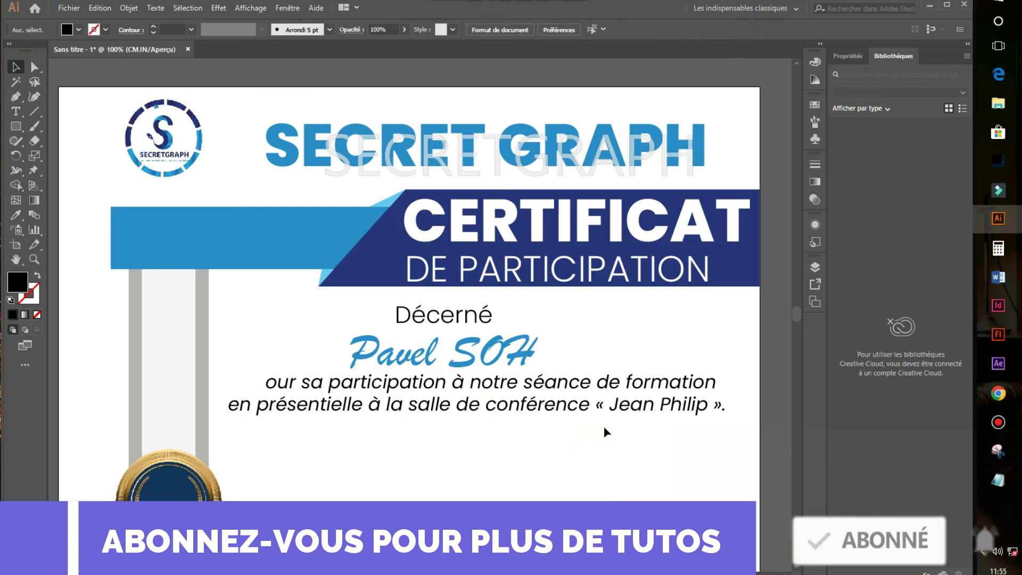
- Draw a horizontal line with a 4 pt dark blue stroke
left_click(34, 111)
mouse_move(391, 428)
left_mouse_down()
mouse_move(610, 429)
mouse_move(485, 428)
left_mouse_up()
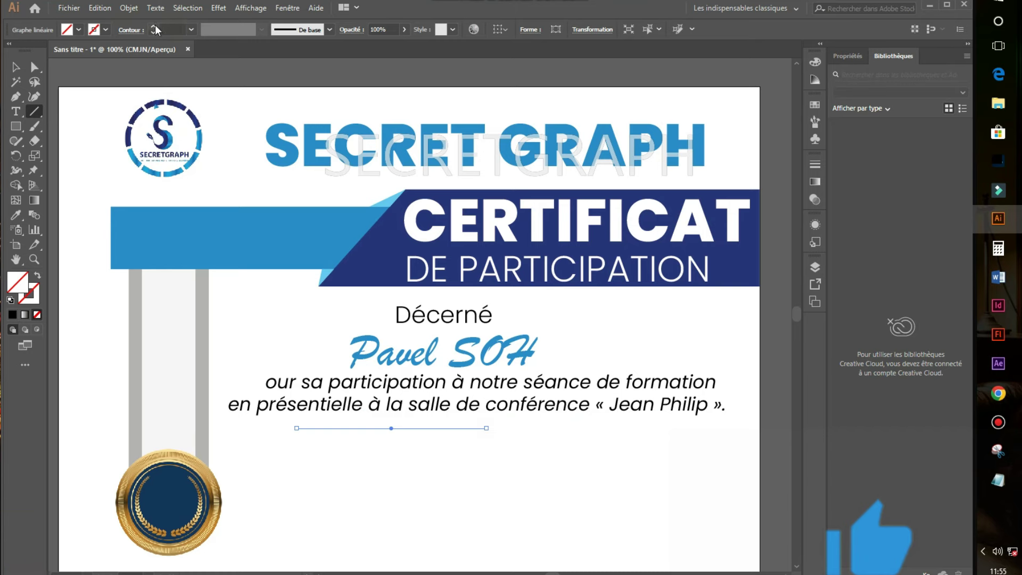
left_click(154, 27)
left_click(154, 27)
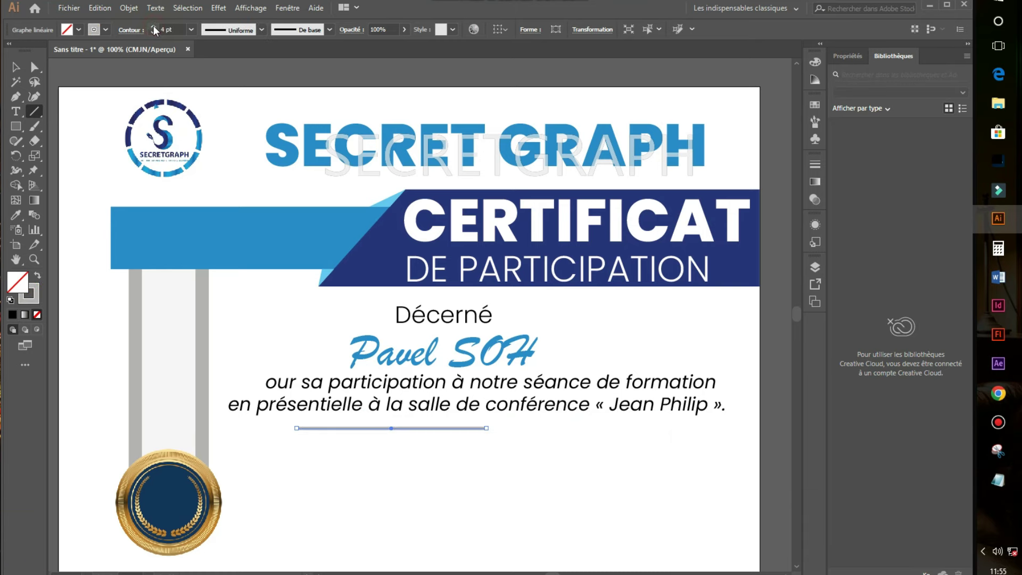
left_click(104, 29)
left_click(67, 75)
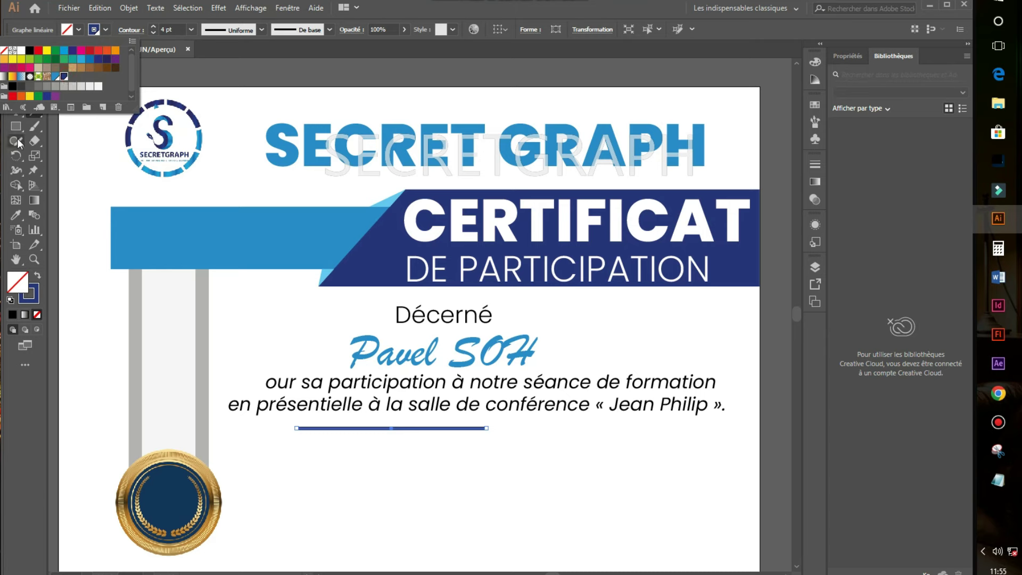
- Centre the blue line just beneath the paragraph and paste a copy of the paragraph
left_click(374, 442)
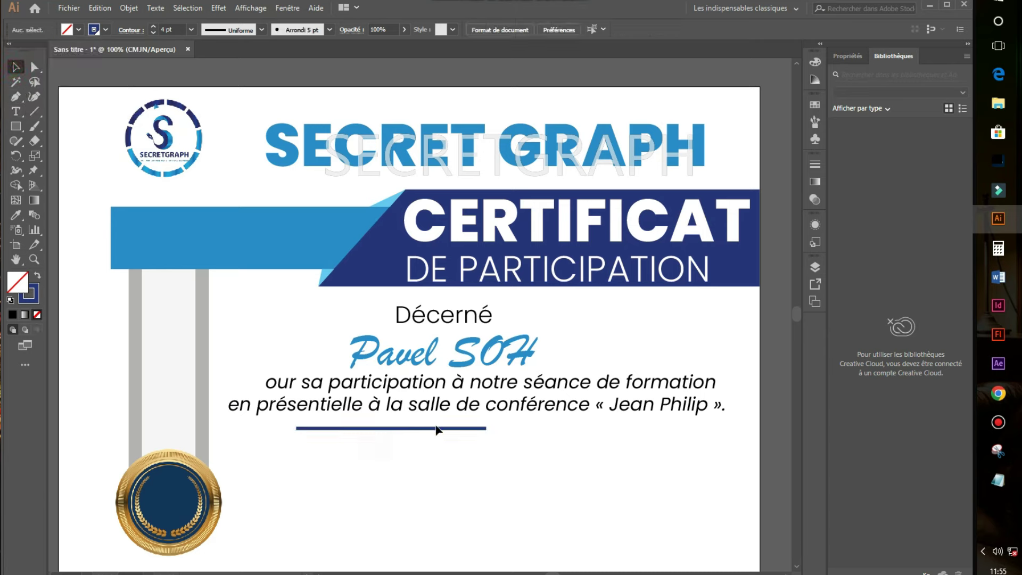
left_click_drag(437, 427, 510, 429)
left_click_drag(515, 428, 518, 438)
key("Up")
key("Up")
key("Up")
key("ctrl+v")
- Retype the copied paragraph as 'Membre de notre Fanclub dépuis 2022'
left_click_drag(548, 515, 554, 469)
key("t")
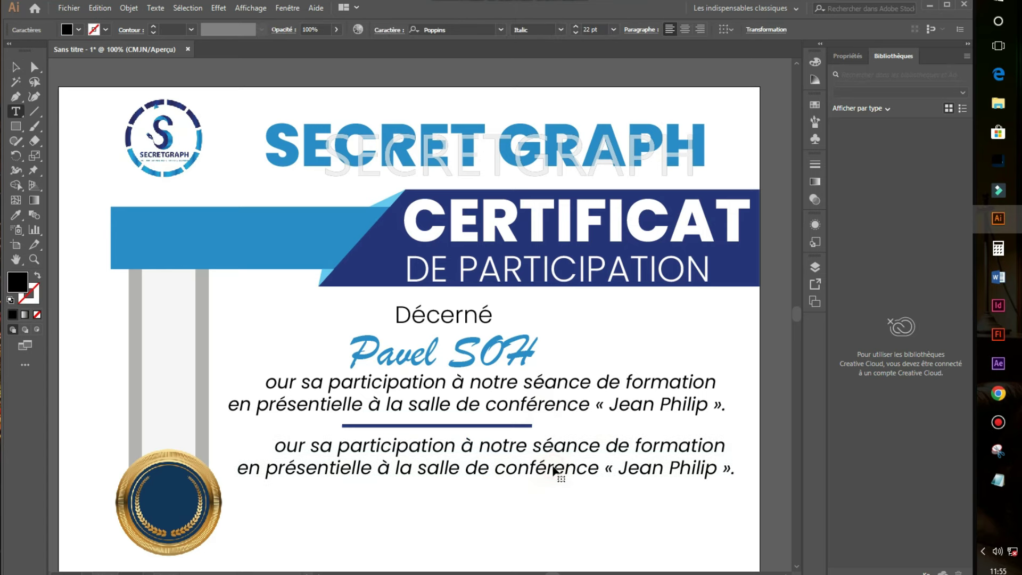
left_click(554, 470)
key("ctrl+a")
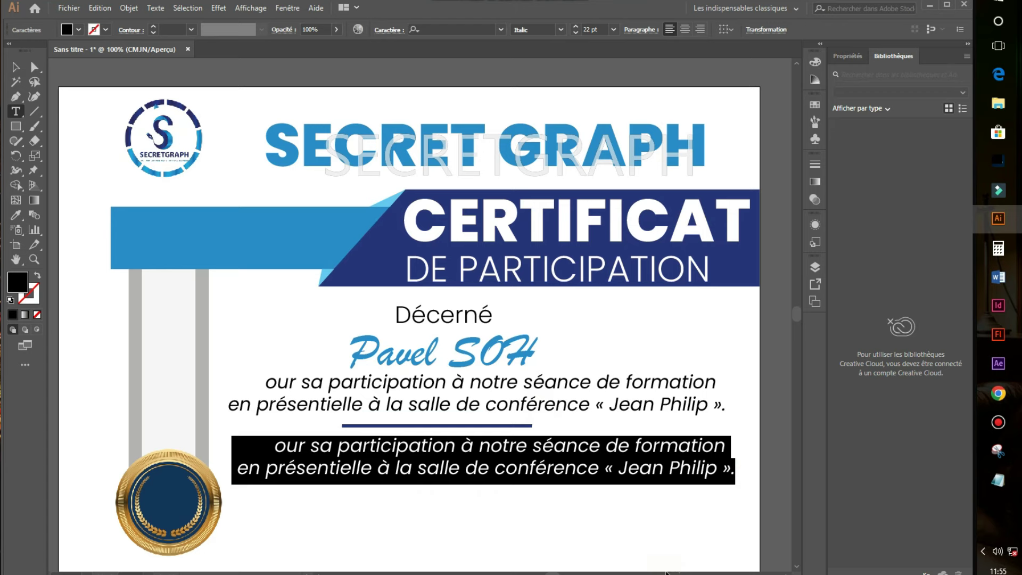
type("Membre")
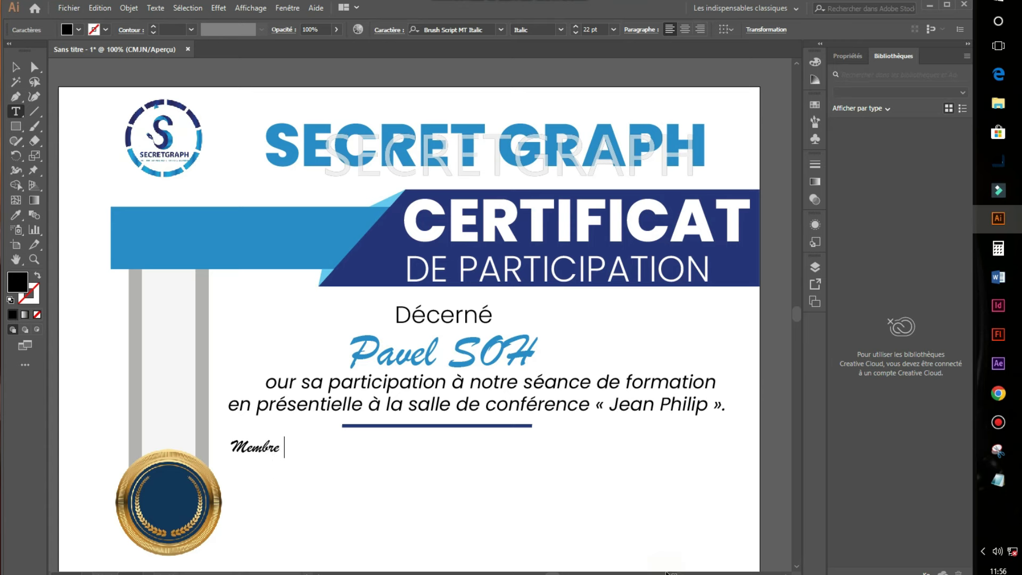
type("de notre")
type("Fanelub ")
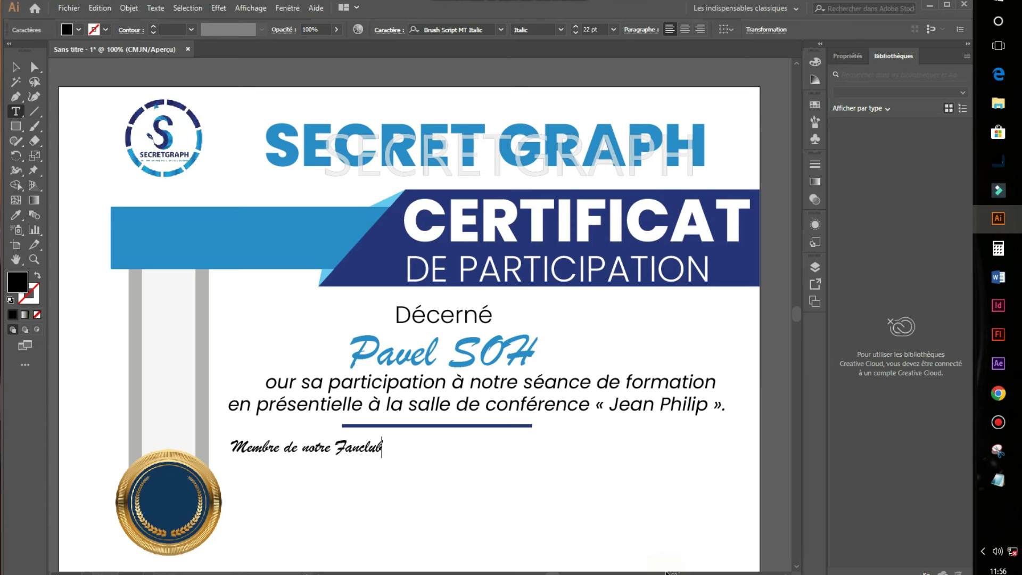
type("d&")
key("BackSpace")
type("épuis 2022")
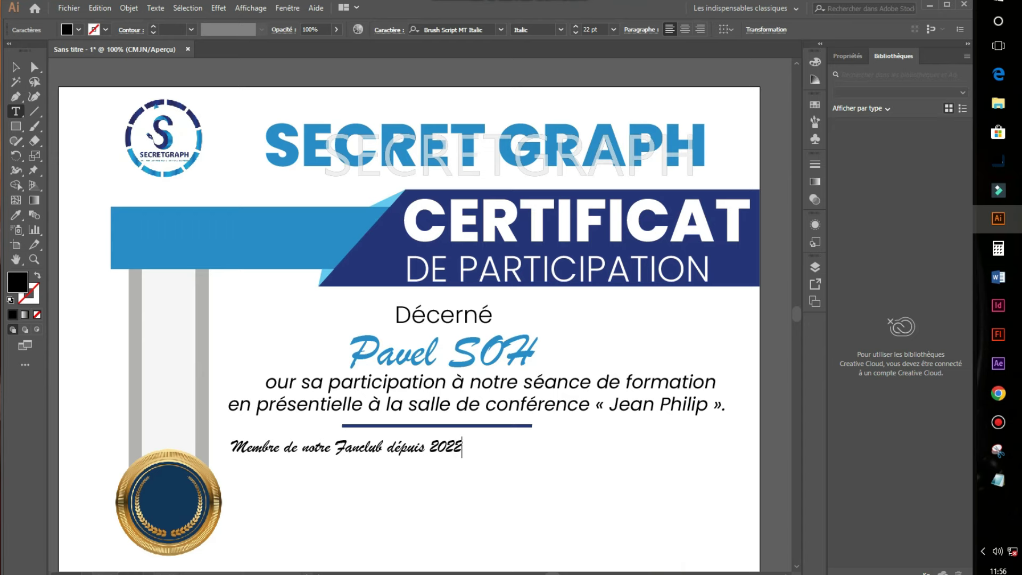
- Centre the fan-club line under the divider and bring the Notepad notes to the front
left_click(15, 67)
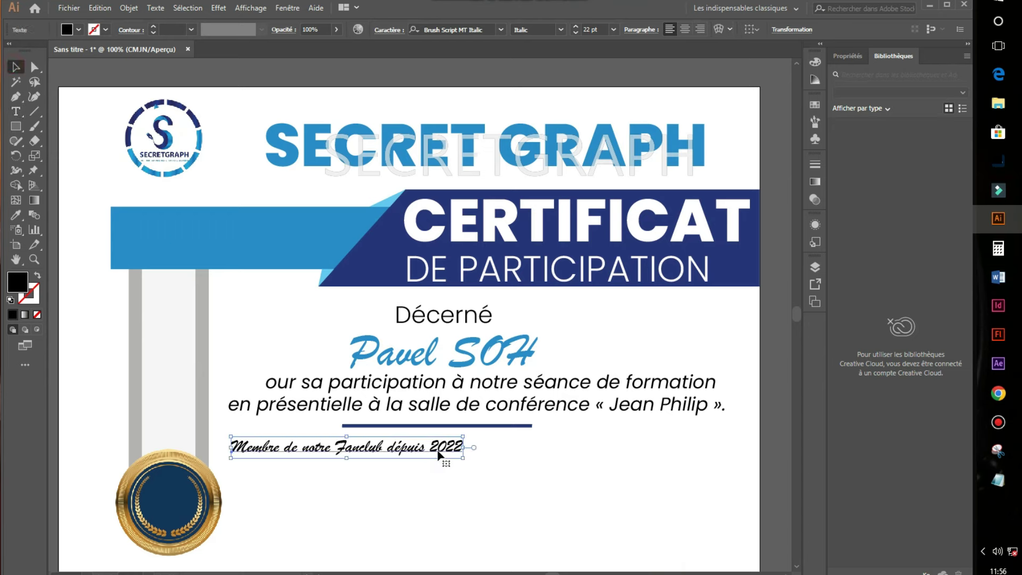
left_click_drag(434, 454, 528, 446)
left_click(528, 476)
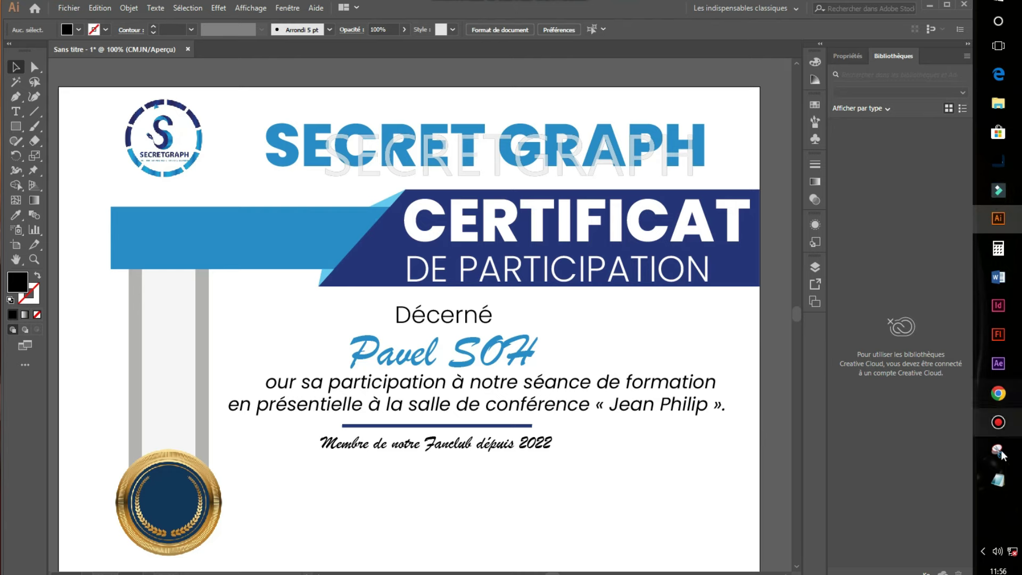
left_click(1009, 480)
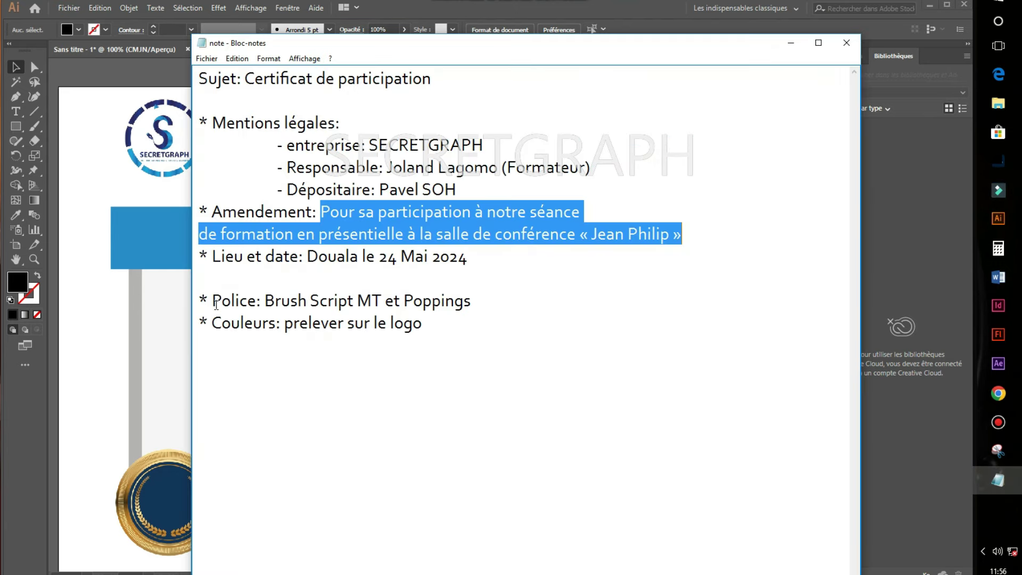
- Copy 'Douala le 24 Mai 2024' from the notes and return to Illustrator
left_click_drag(307, 256, 477, 254)
key("ctrl+c")
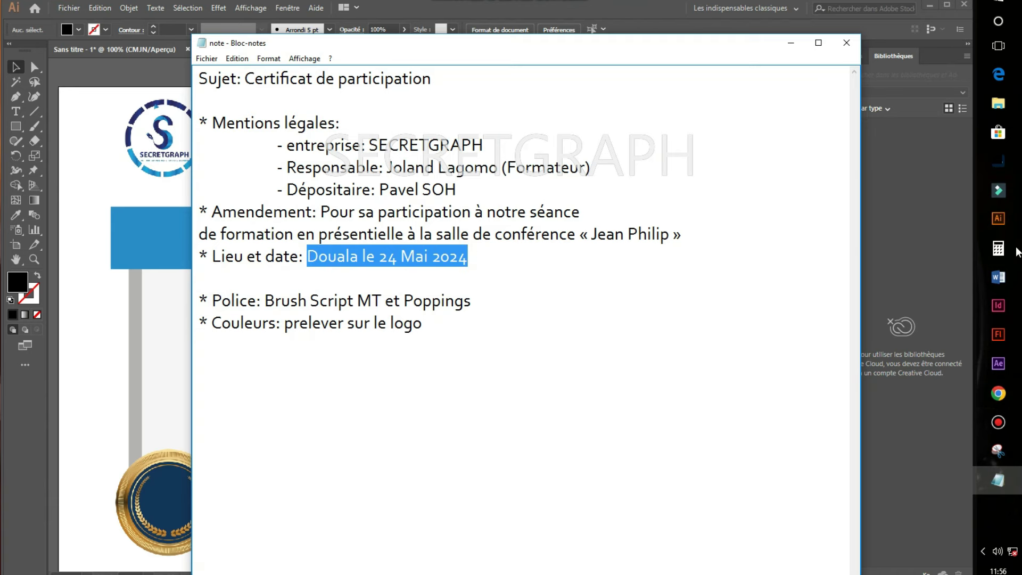
left_click(999, 218)
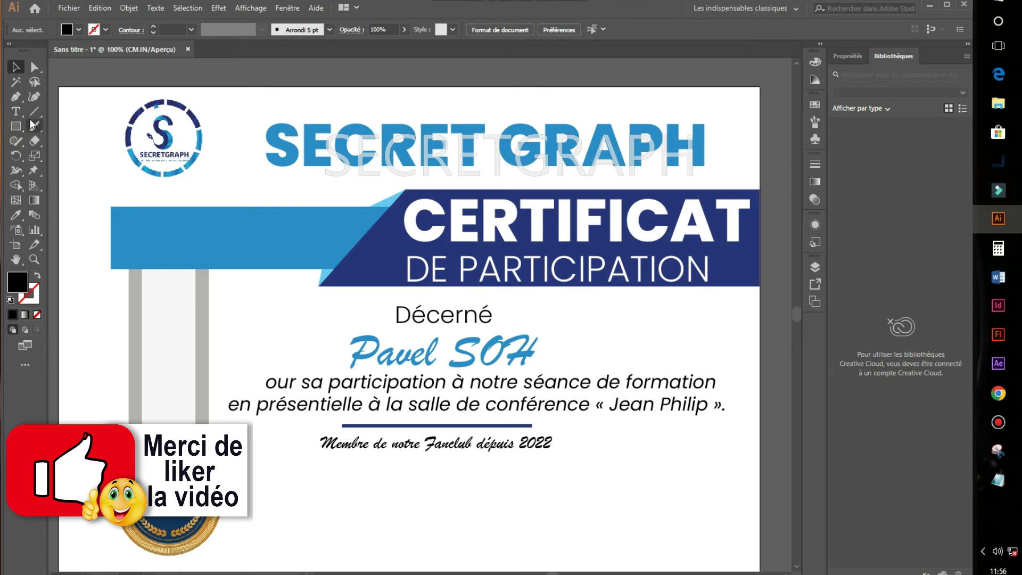
- Paste 'Douala le 24 Mai 2024' as new text beside the medal at 14 pt
left_click(15, 112)
left_click(266, 496)
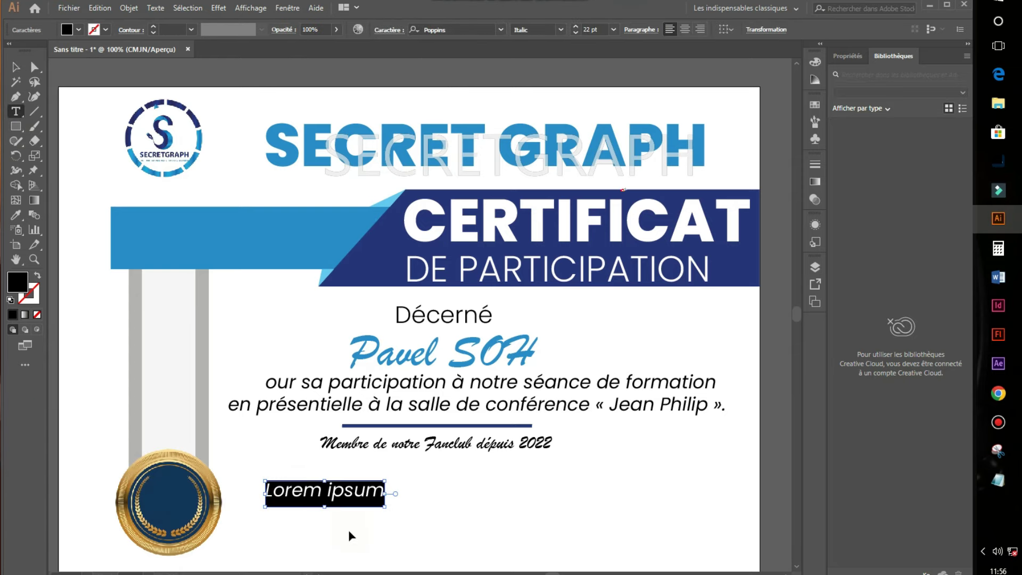
key("ctrl+v")
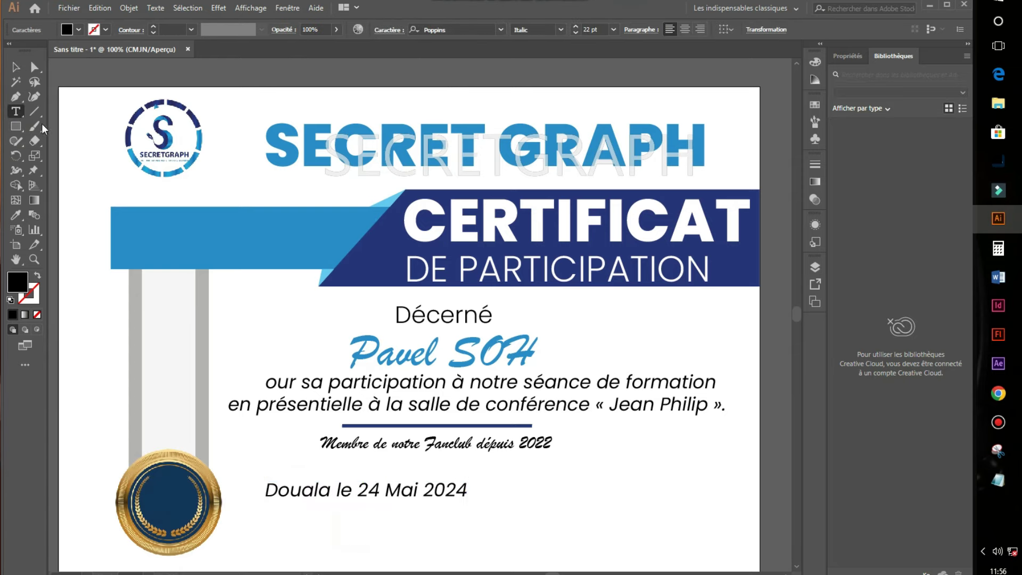
left_click(16, 69)
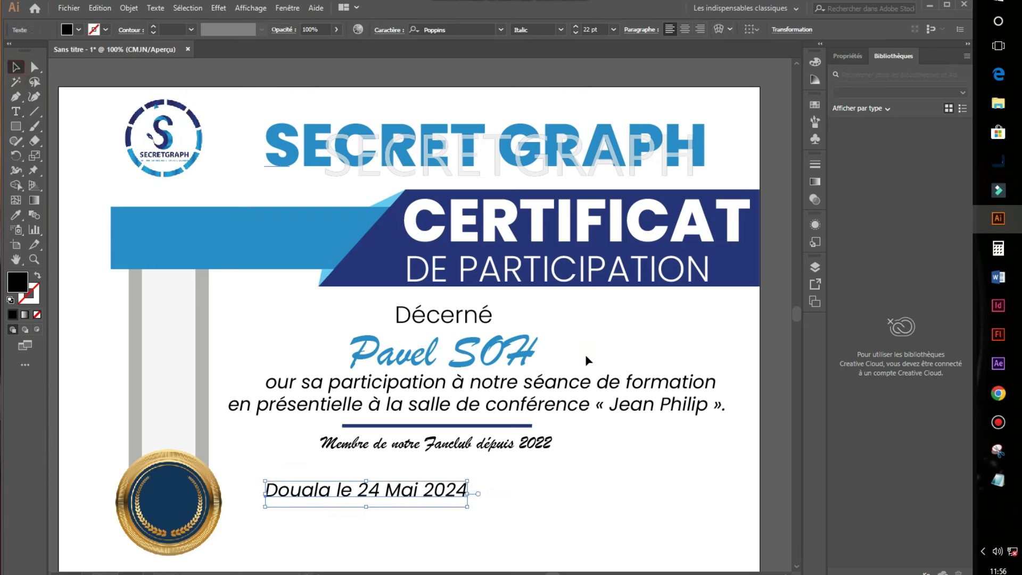
left_click(575, 28)
left_click(576, 28)
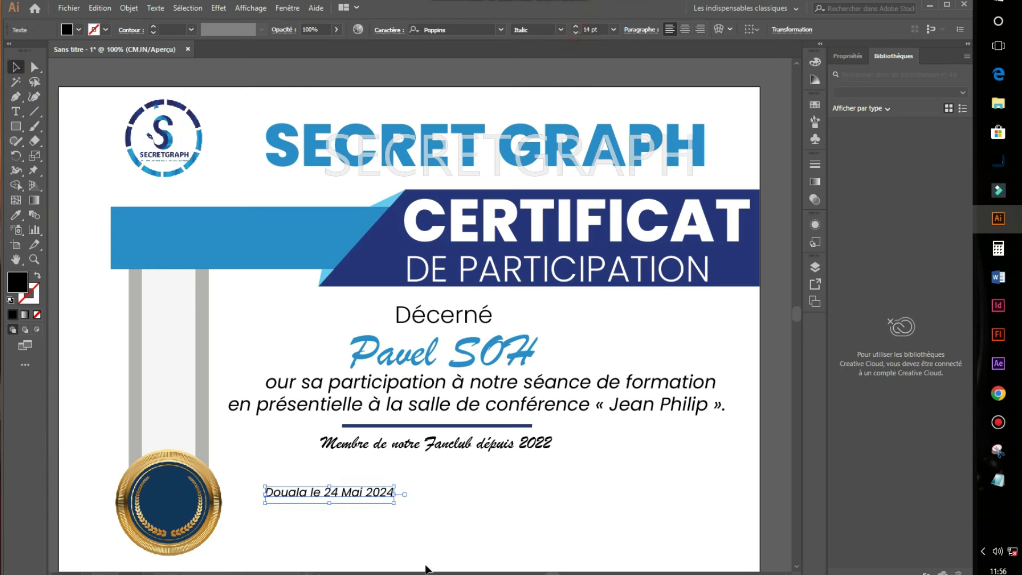
- Place date copies at bottom left and right and nudge both down
mouse_move(385, 499)
left_mouse_down()
mouse_move(362, 506)
mouse_move(666, 527)
left_mouse_up()
left_click_drag(709, 487, 290, 528)
key("Down")
key("Down")
key("Down")
left_click(665, 528)
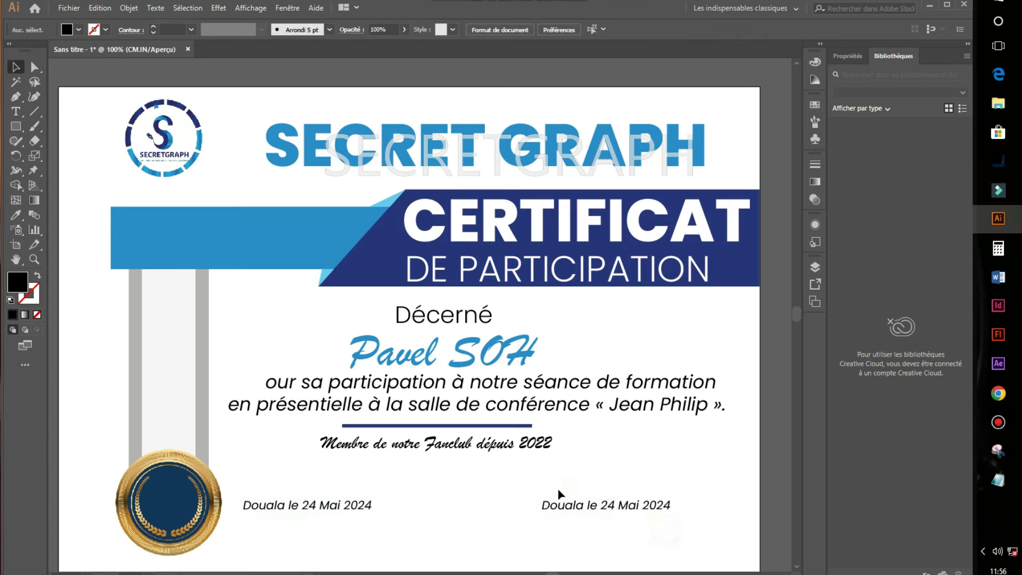
- Replace the right-hand date with 'REsponsable', the trainer's name and '(Formateur)'
double_click(629, 505)
key("ctrl+a")
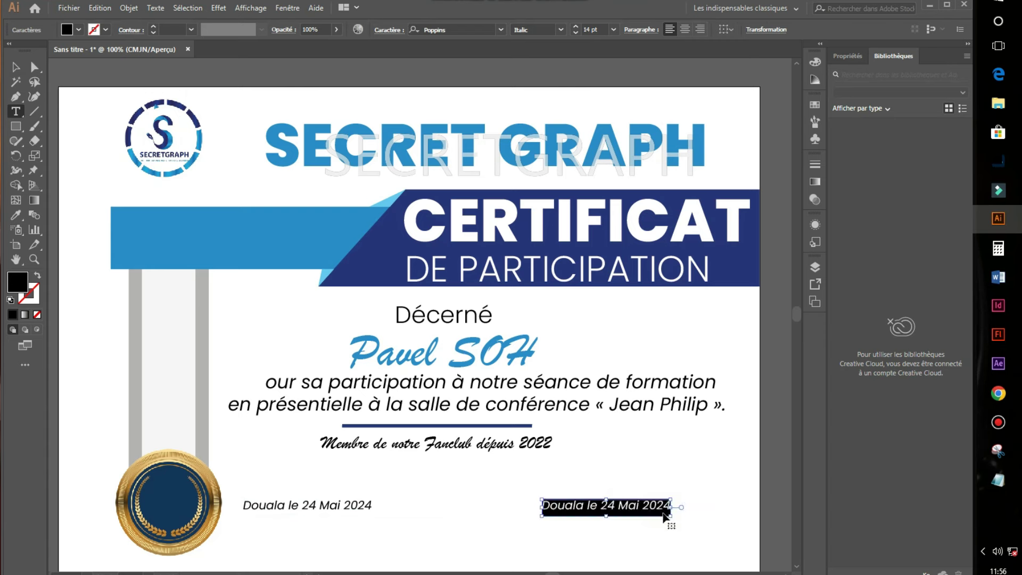
type("REsp")
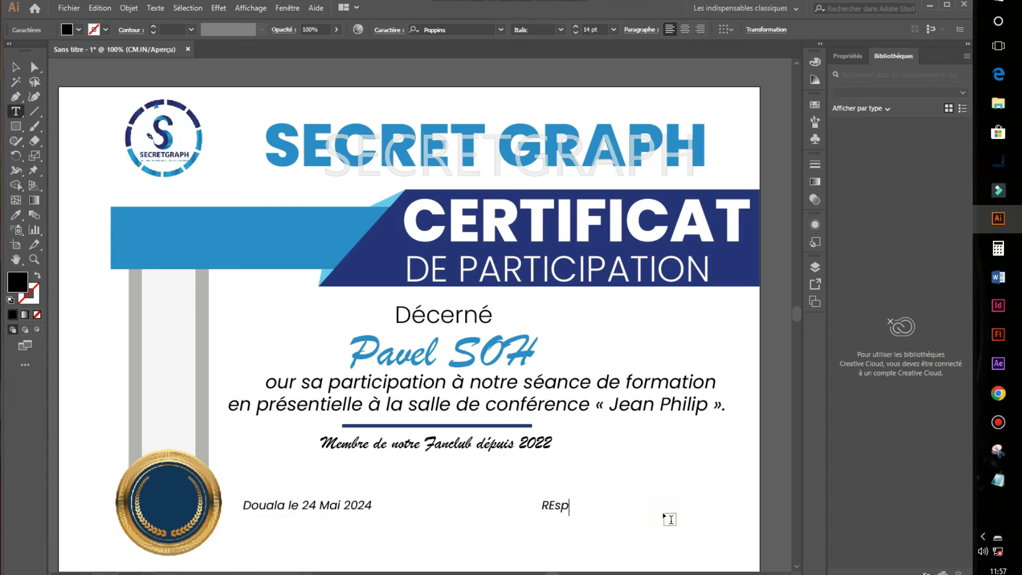
type("onsab")
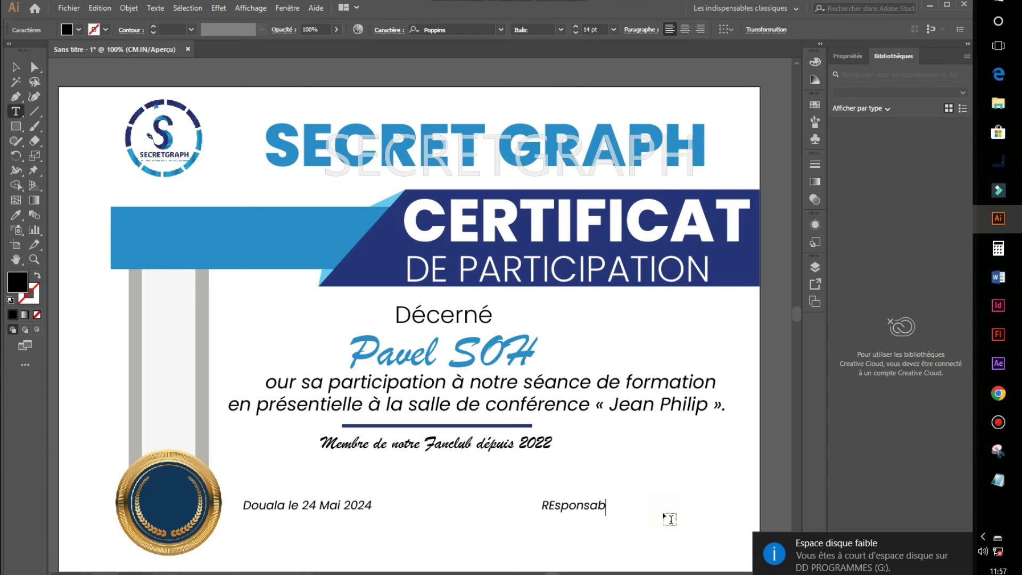
type("n")
key("BackSpace")
type("le")
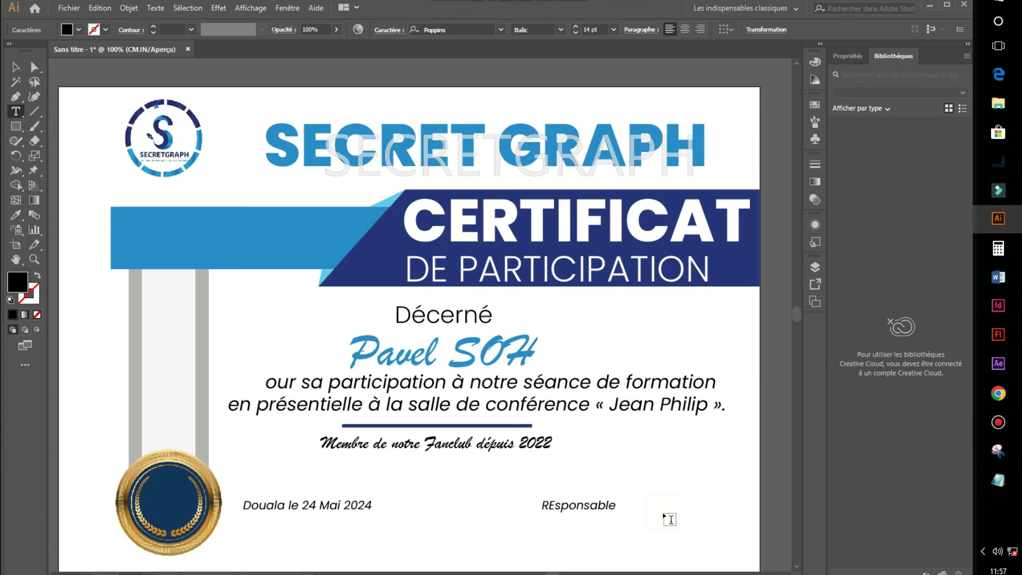
type("Joland LAGOMO ")
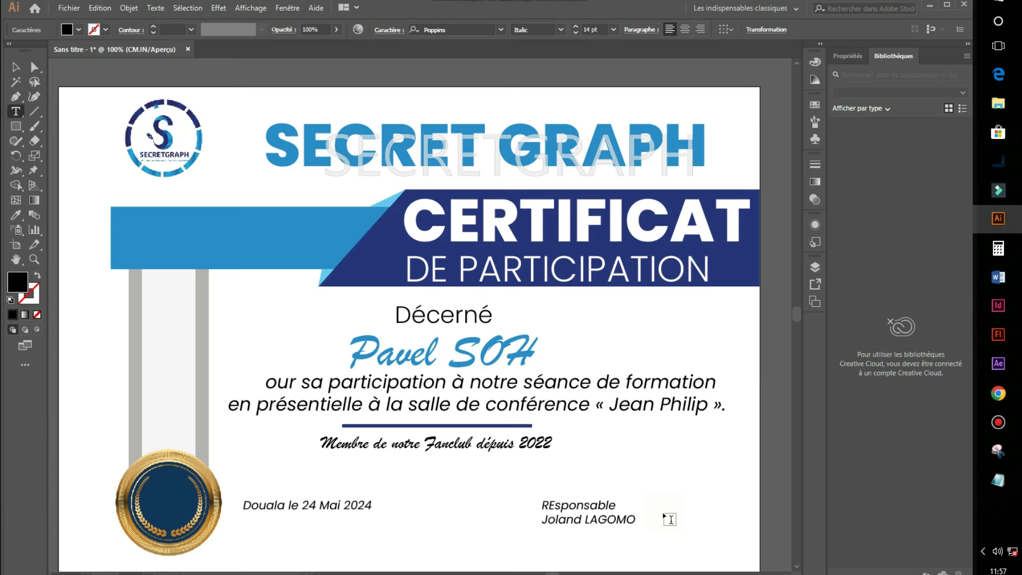
type("(F")
type("ormatey")
key("BackSpace")
type("ur)")
- Break the signature text after 'REsponsable' and lower both the signature block and date to align
left_click(617, 509)
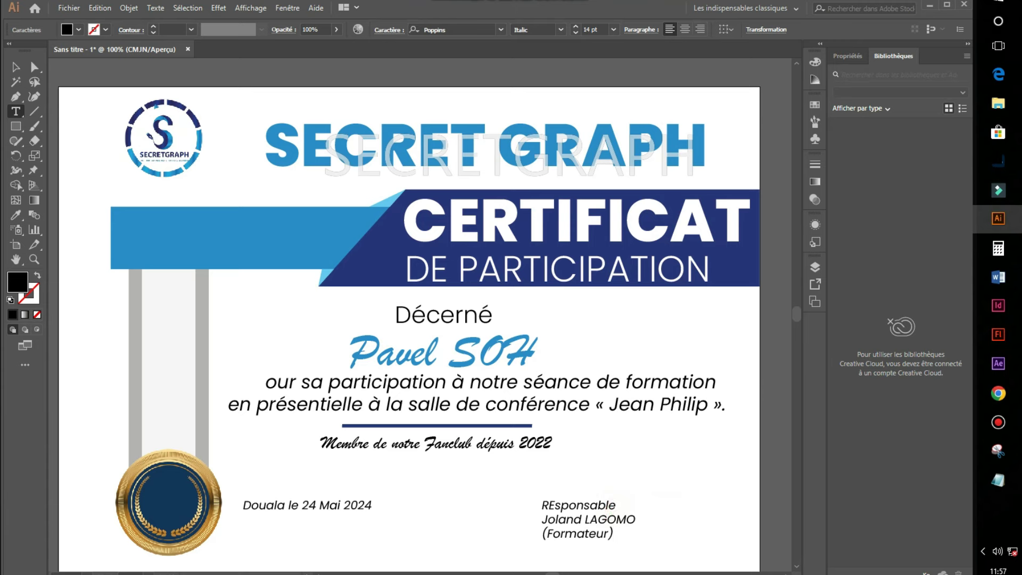
key("Return")
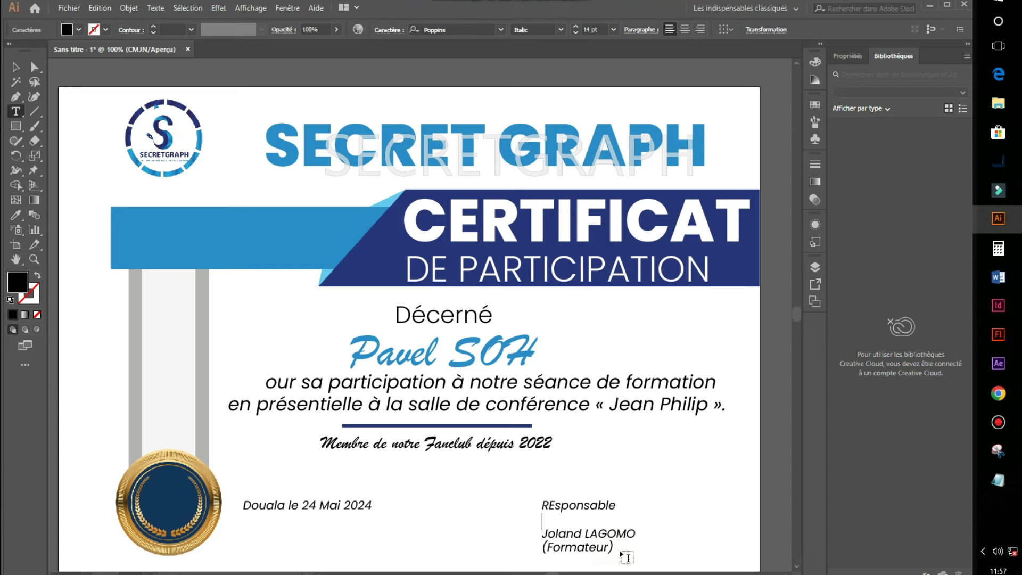
key("BackSpace")
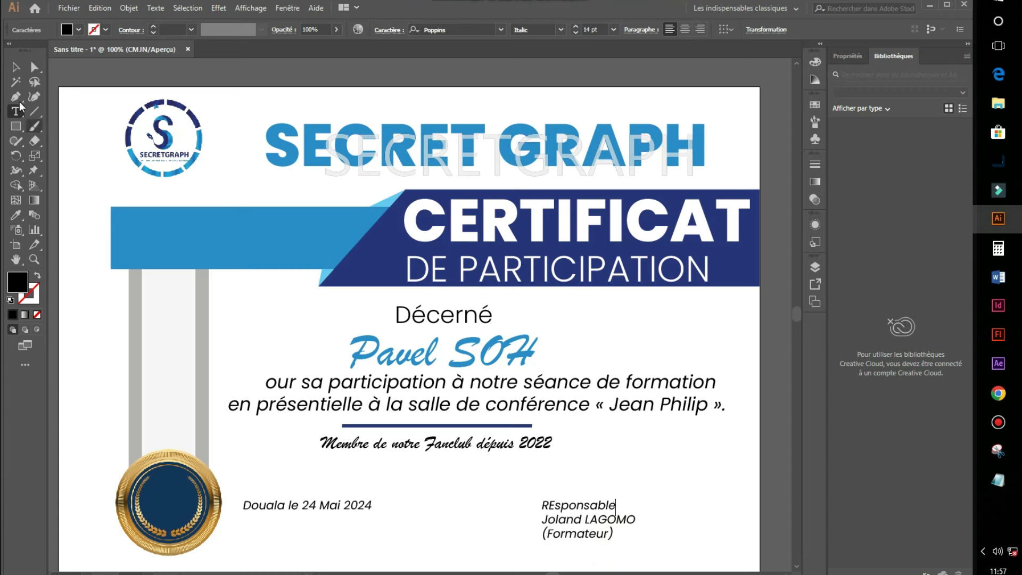
left_click(15, 67)
left_click(655, 515)
left_click_drag(593, 508, 590, 524)
left_click_drag(342, 508, 341, 527)
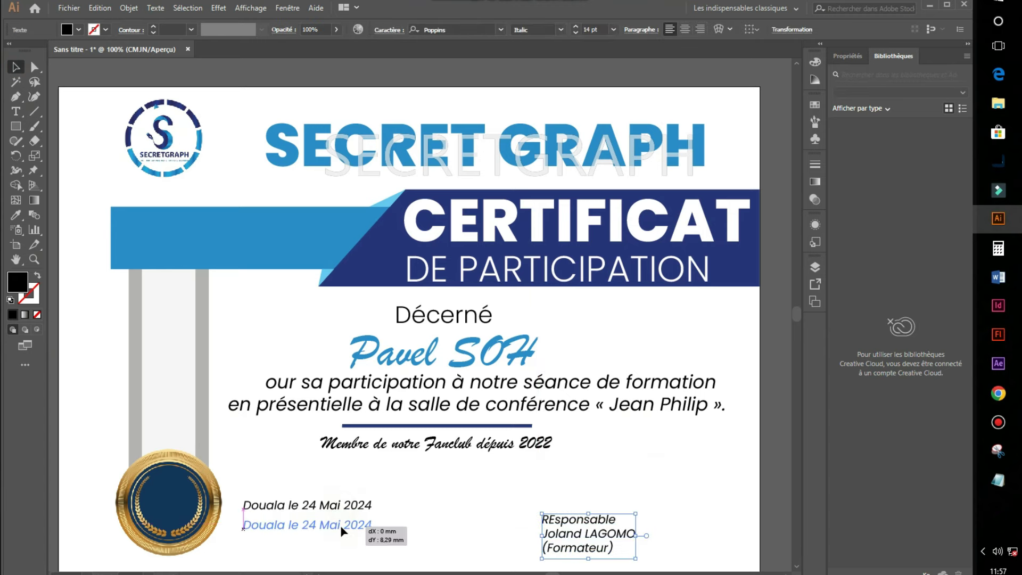
key("ctrl+shift+a")
- Draw a 0.5 pt dark-blue line above the signature block and copy it above the date
left_click(35, 112)
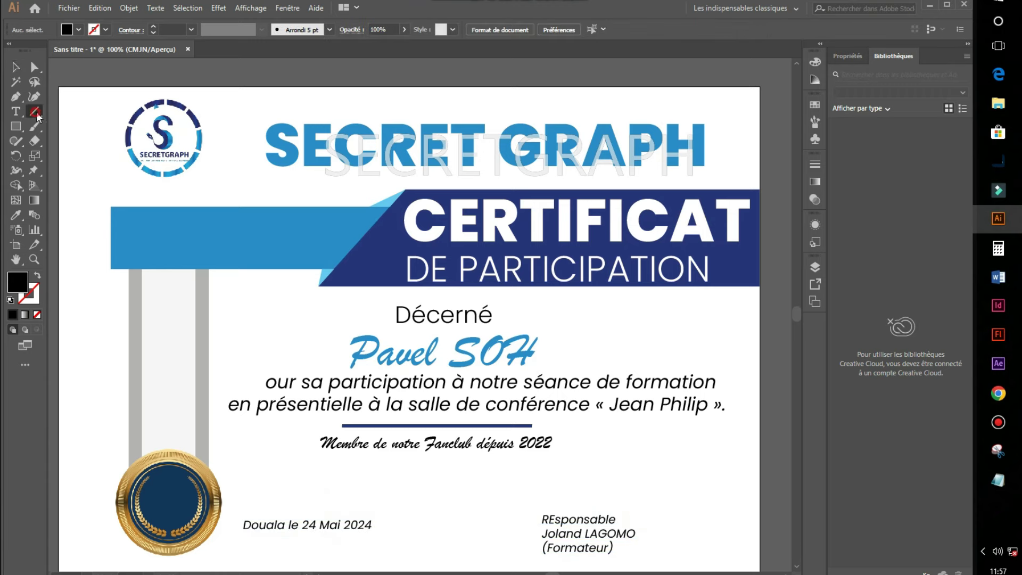
left_click_drag(529, 506, 655, 506)
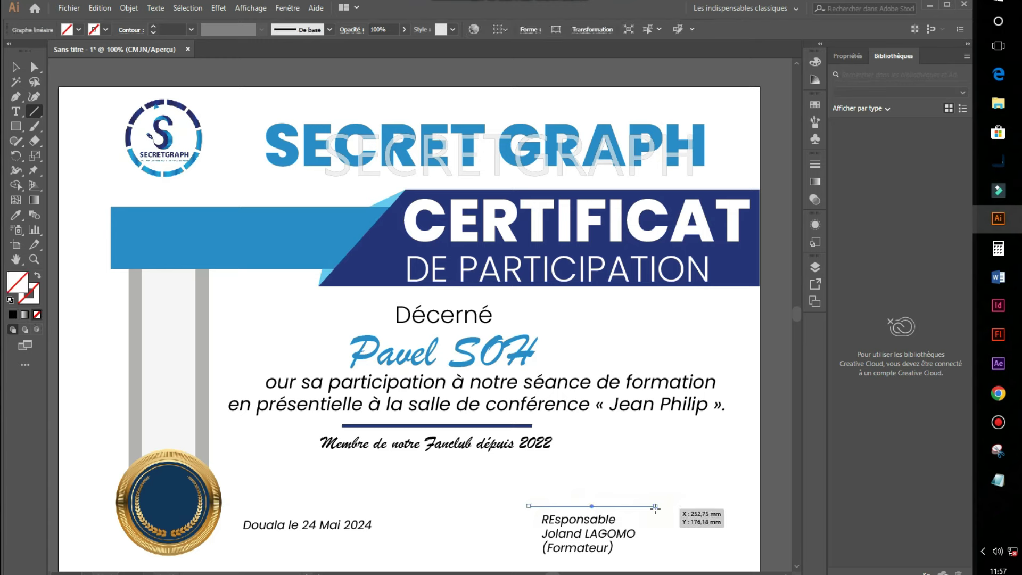
left_click(154, 27)
left_click(154, 27)
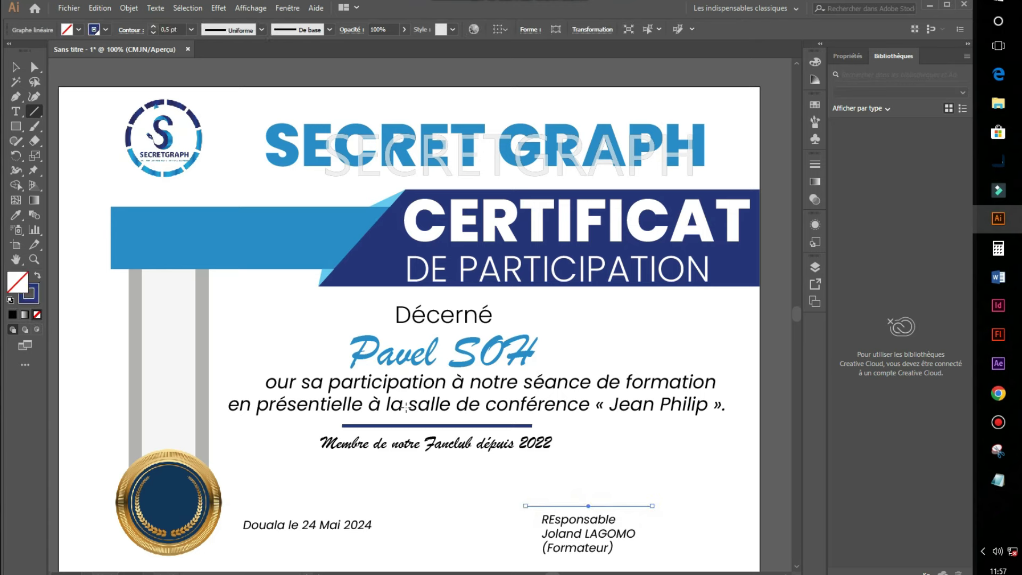
left_click(15, 67)
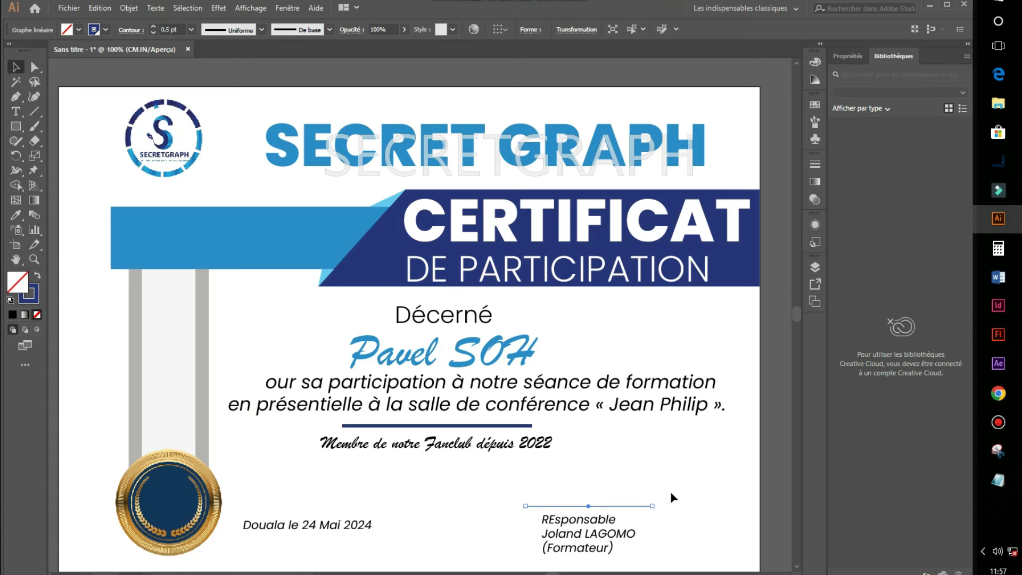
left_click(740, 553)
mouse_move(636, 510)
left_mouse_down()
mouse_move(347, 498)
mouse_move(463, 498)
left_mouse_up()
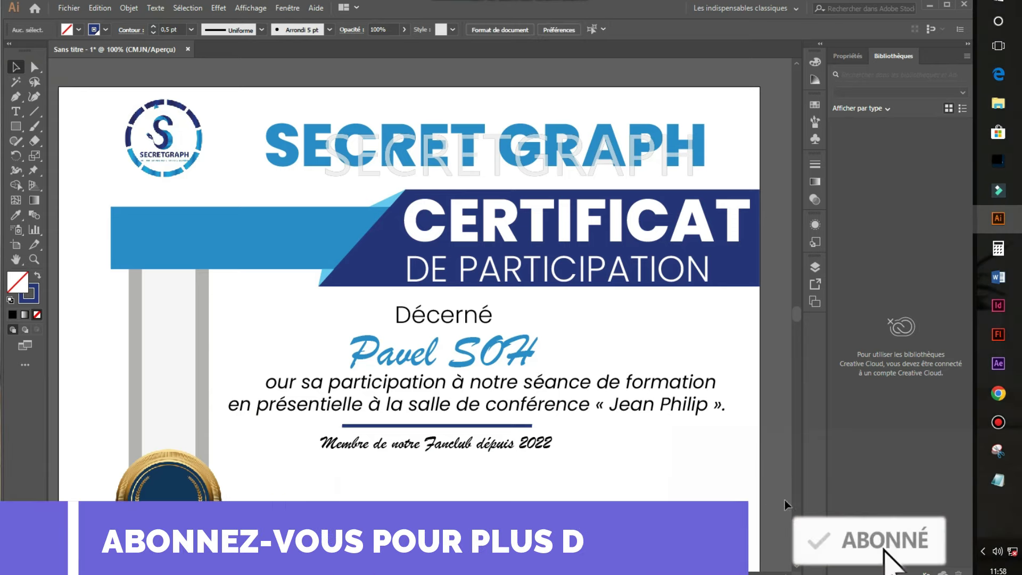
- Nudge the date, signature block and both signature lines slightly upward together
key("ctrl+shift+a")
key("ctrl+minus")
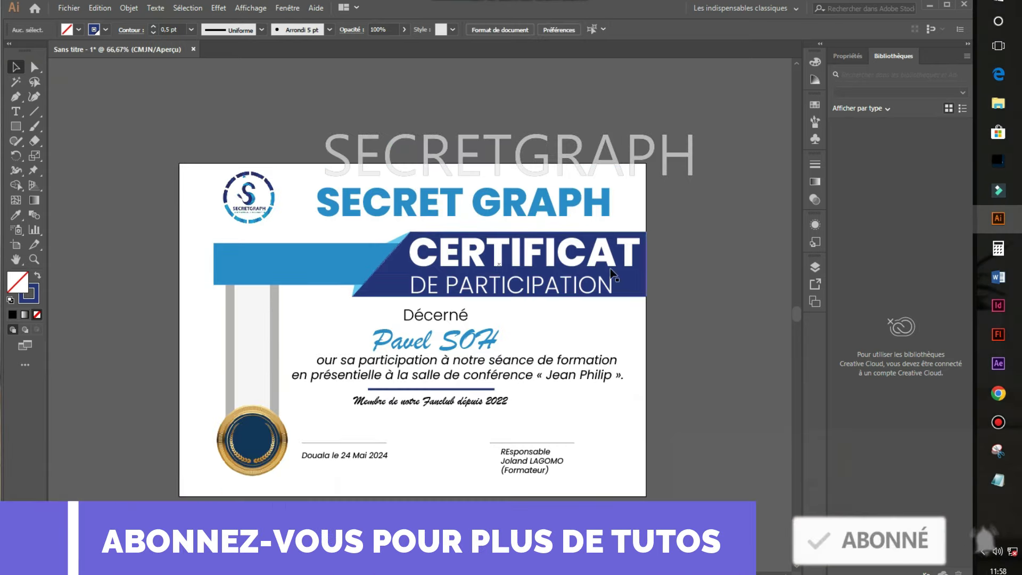
left_click_drag(612, 487, 330, 474)
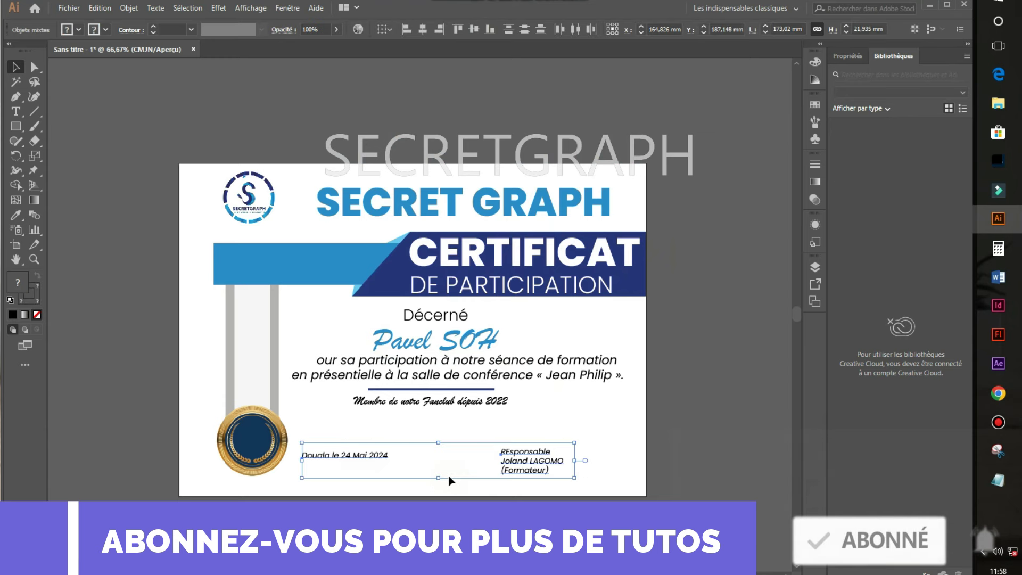
key("Up")
key("Up")
key("Up")
key("Up")
key("Up")
key("Up")
key("Up")
key("Up")
key("Up")
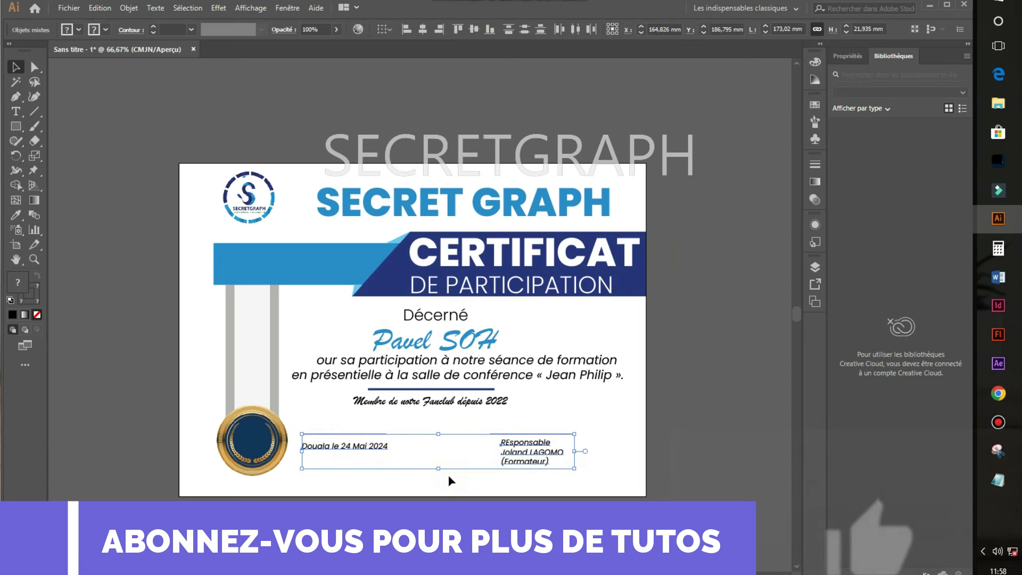
left_click(714, 437)
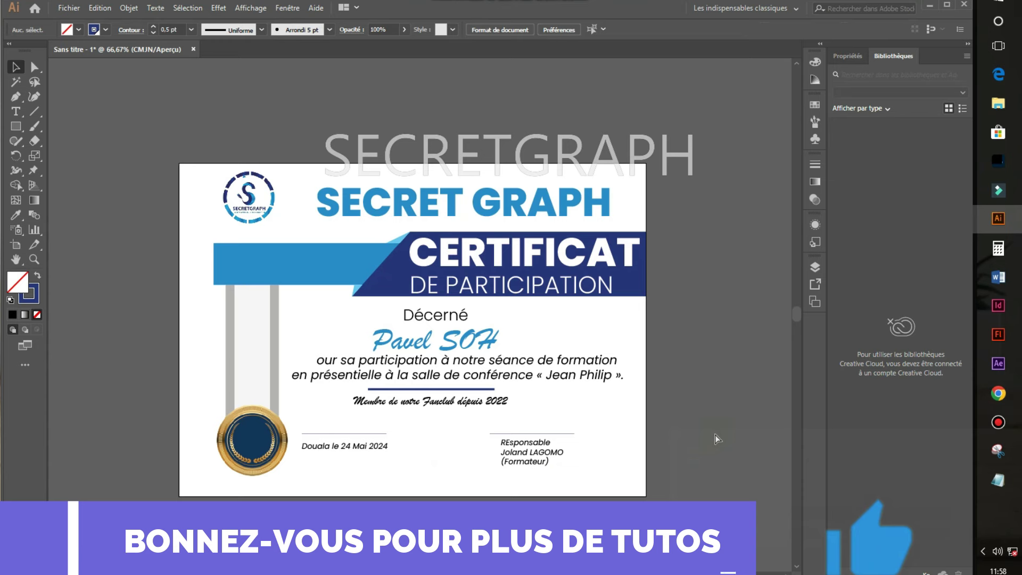
key("ctrl+plus")
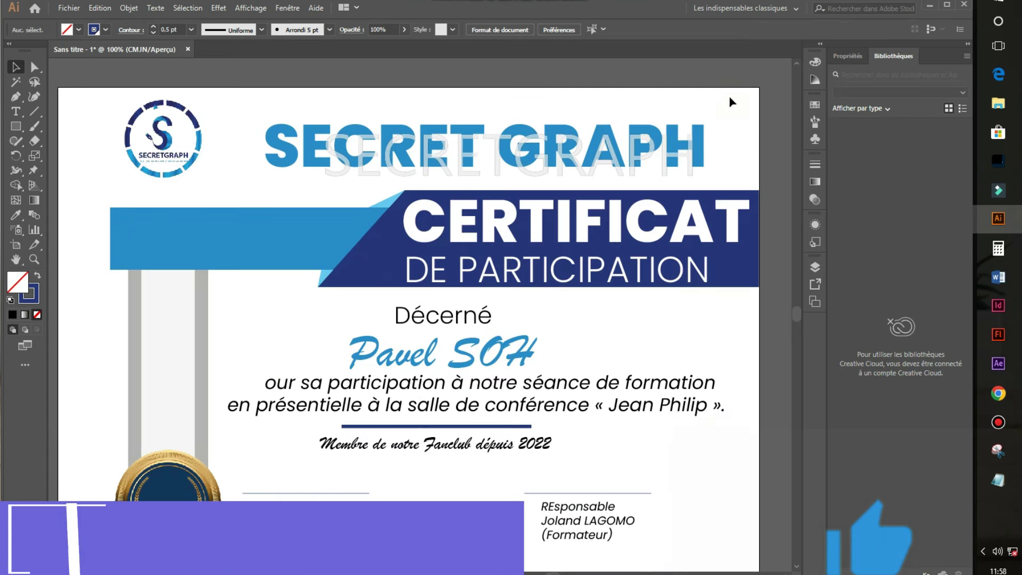